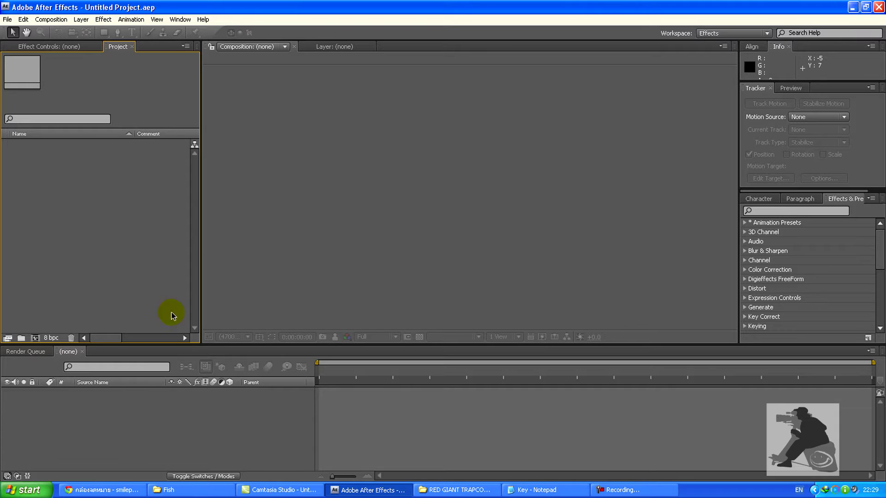
# Switch to the Fish folder in Windows Explorer and show its files as thumbnails.
pyautogui.click(196, 491)
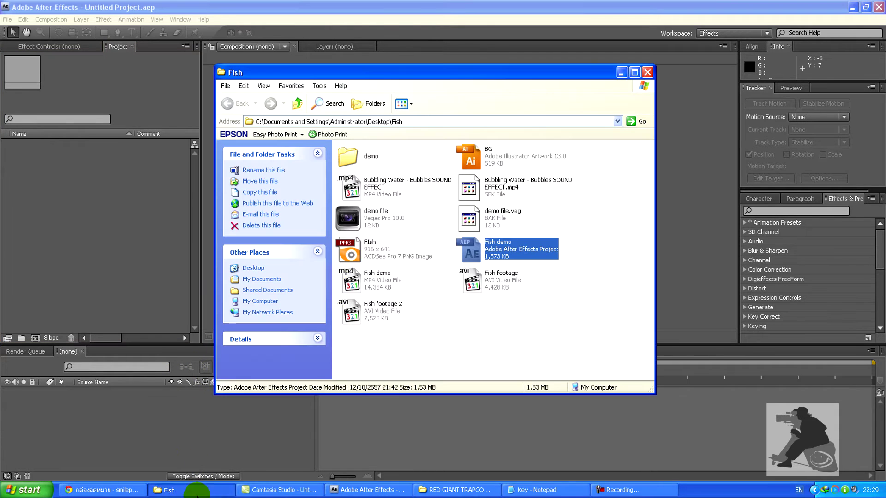
pyautogui.click(478, 322)
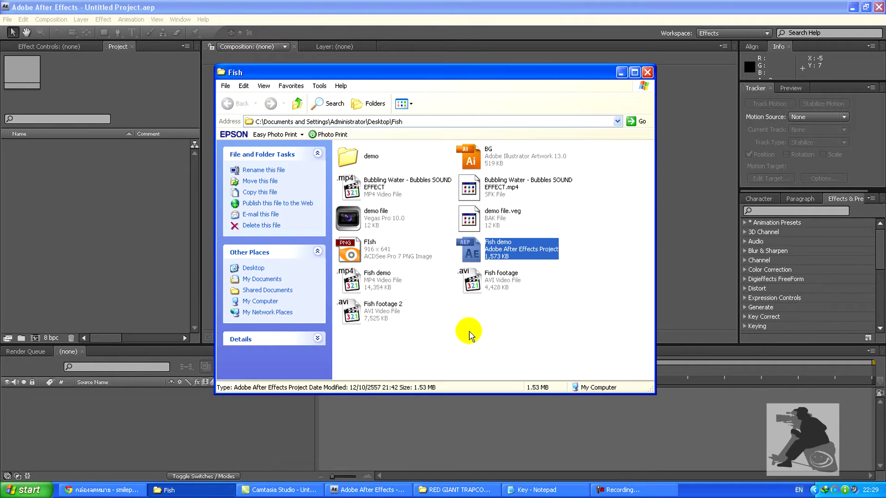
pyautogui.click(366, 256)
pyautogui.click(404, 104)
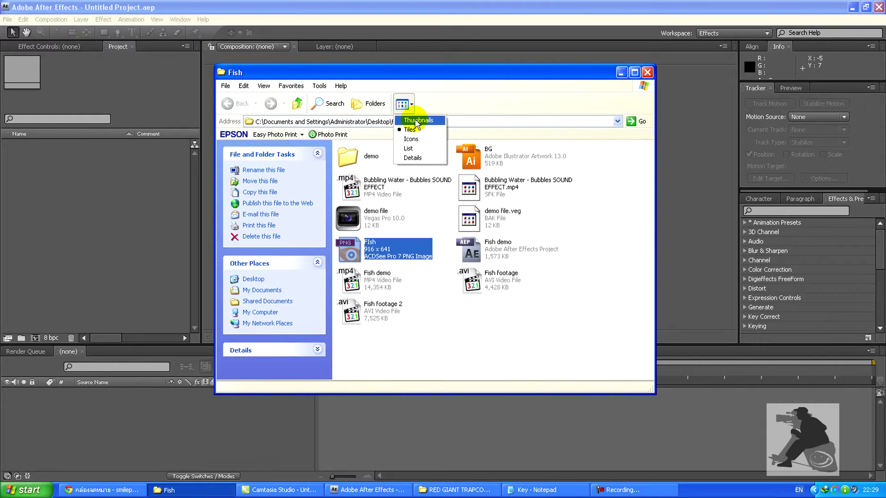
pyautogui.click(417, 121)
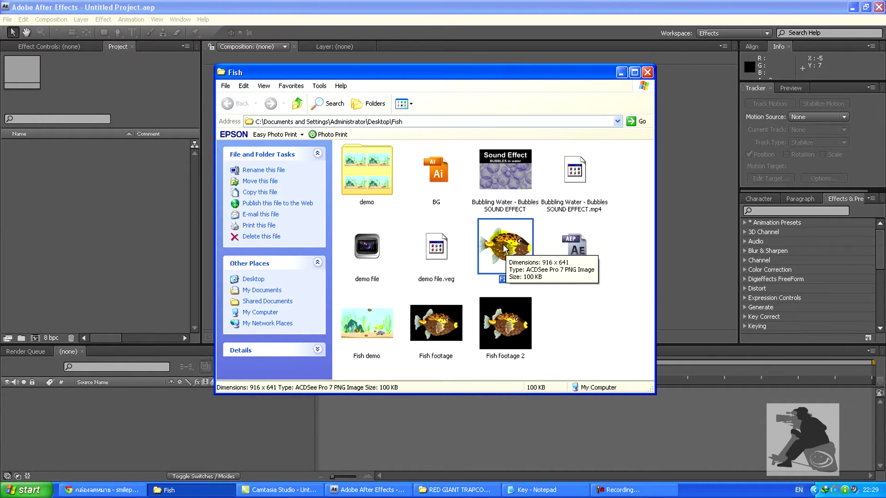
# Import the FIsh.png image from the folder into the After Effects project.
pyautogui.moveTo(505, 250); pyautogui.dragTo(165, 243)
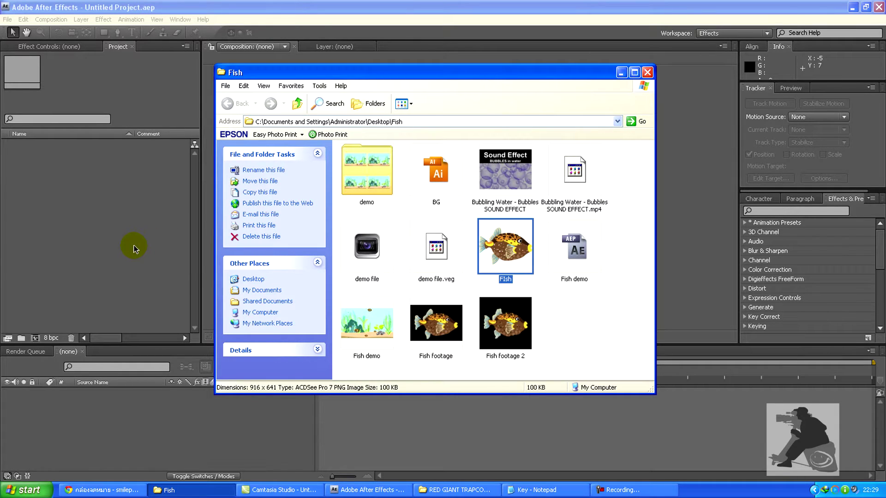
pyautogui.moveTo(133, 250); pyautogui.dragTo(134, 248)
pyautogui.click(32, 145)
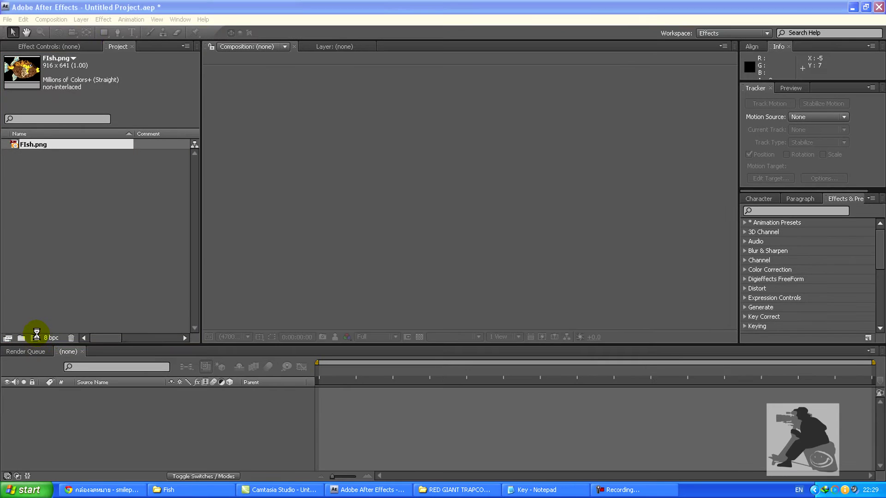
# Start a new composition and set its width and height to 400 px each.
pyautogui.click(71, 264)
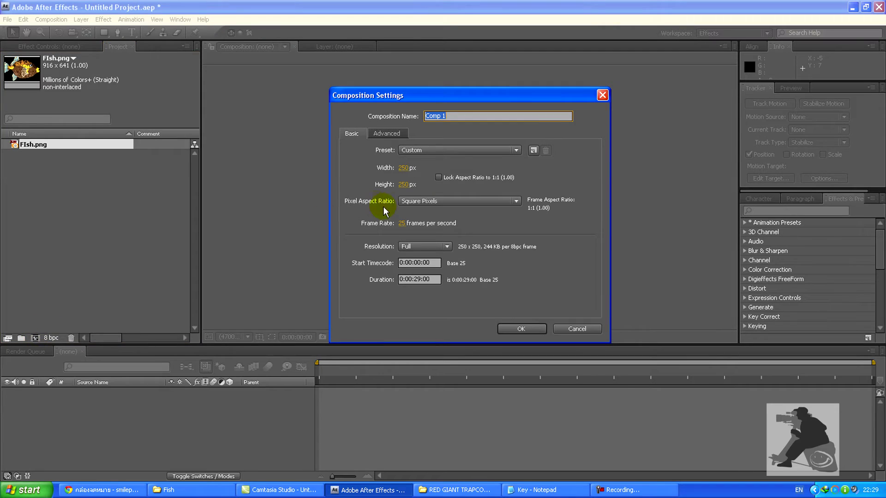
pyautogui.click(404, 169)
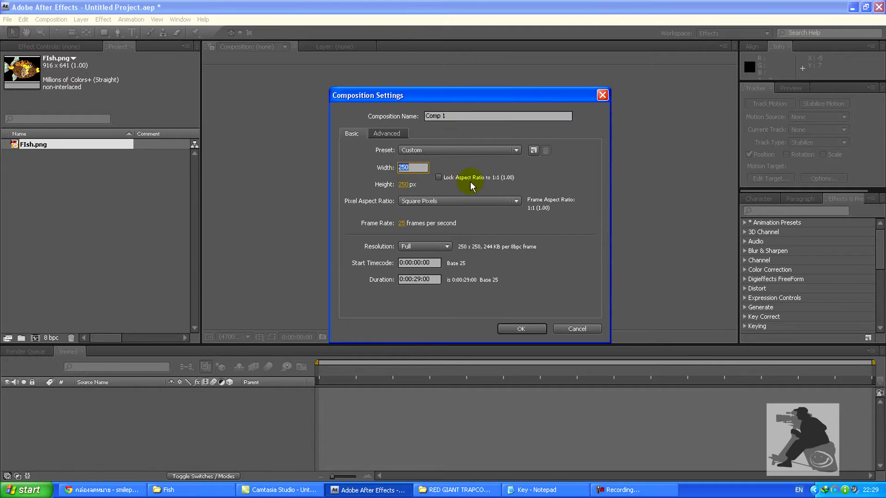
pyautogui.write('400')
pyautogui.press('Tab')
pyautogui.write('400')
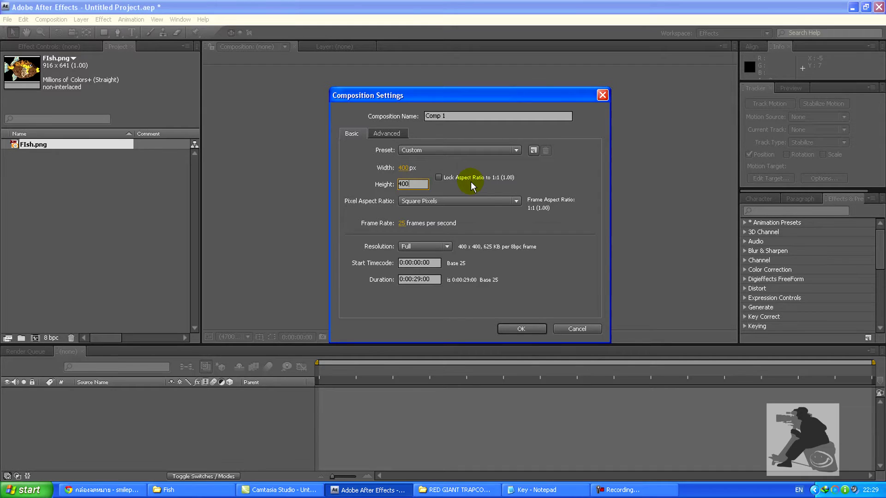
# Name the composition fish, set its duration to 0:00:20:00 and create it.
pyautogui.click(461, 118)
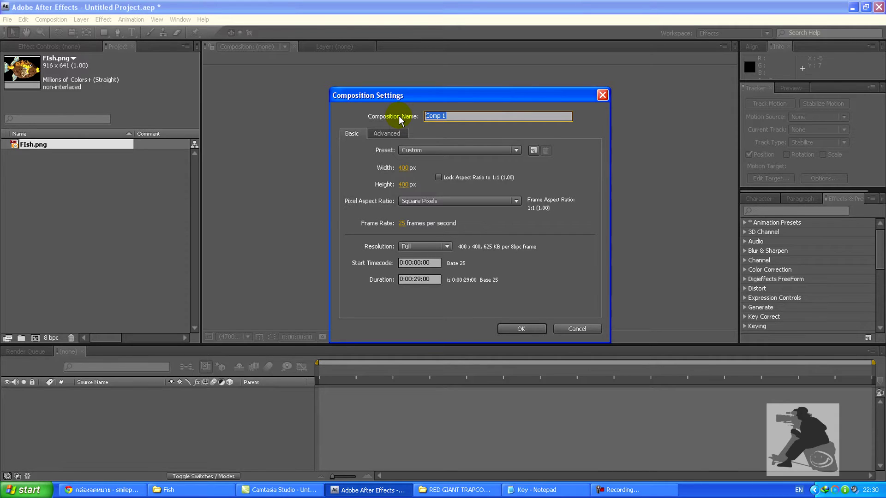
pyautogui.write('fish')
pyautogui.click(420, 278)
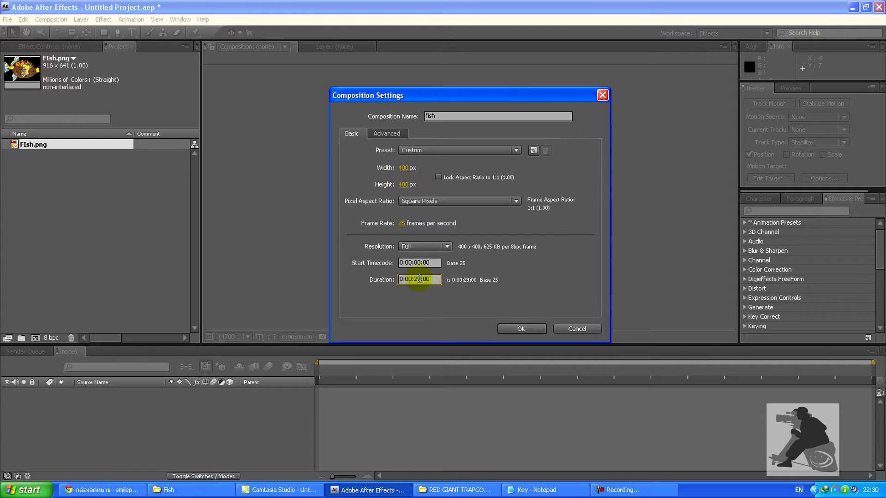
pyautogui.click(418, 278)
pyautogui.write('0')
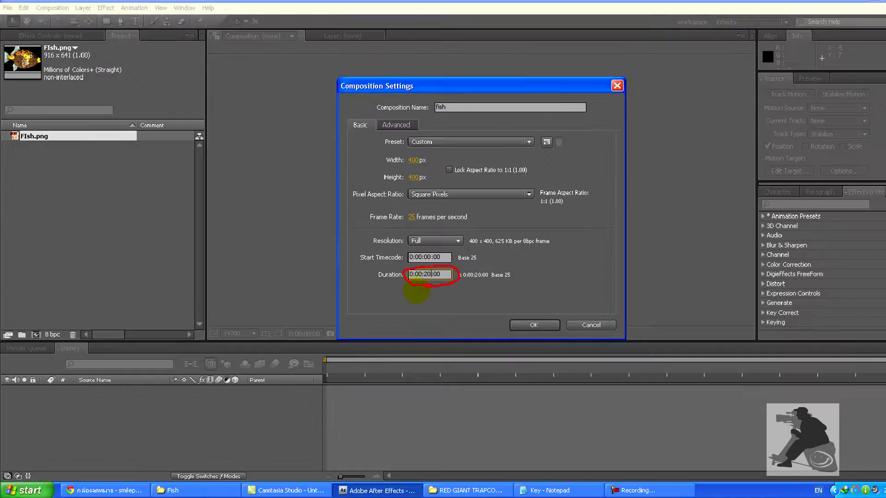
pyautogui.click(526, 328)
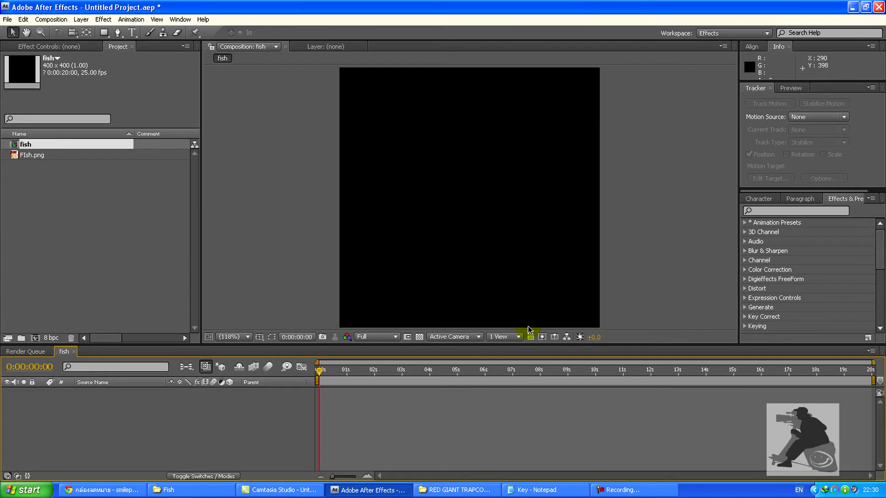
# Add FIsh.png as a layer in the fish composition and close the Render Queue.
pyautogui.click(32, 156)
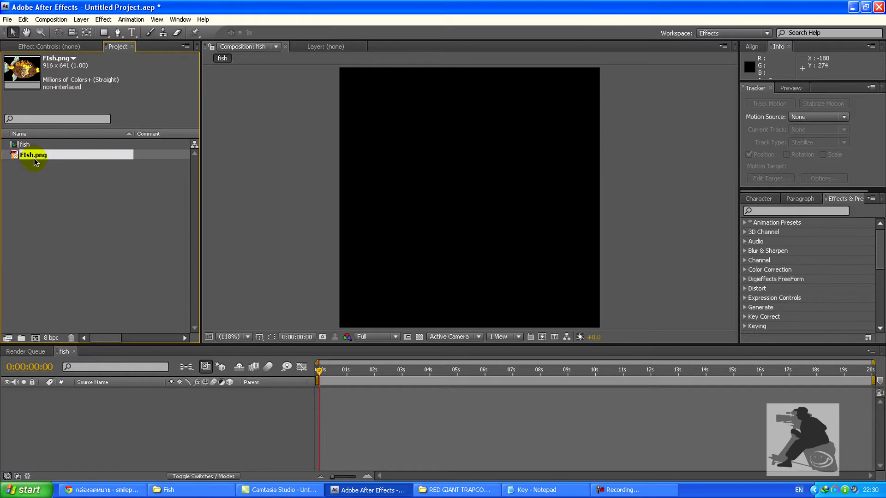
pyautogui.moveTo(33, 158); pyautogui.dragTo(74, 399)
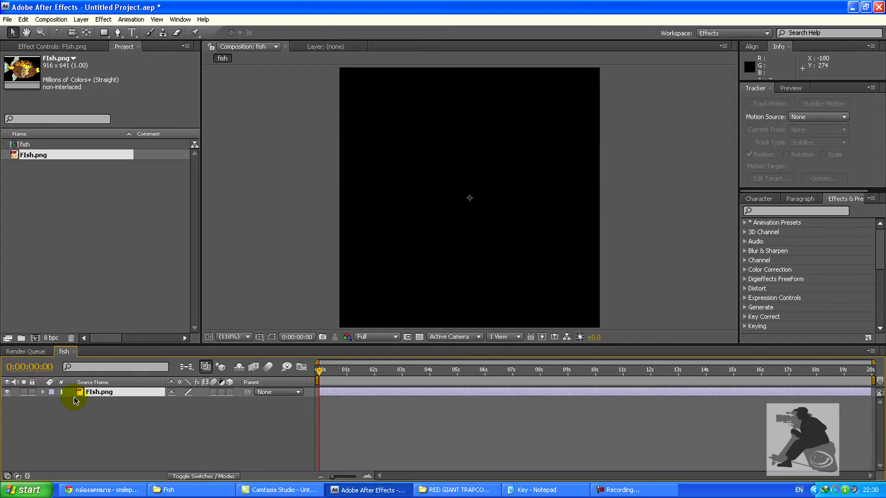
pyautogui.click(39, 352)
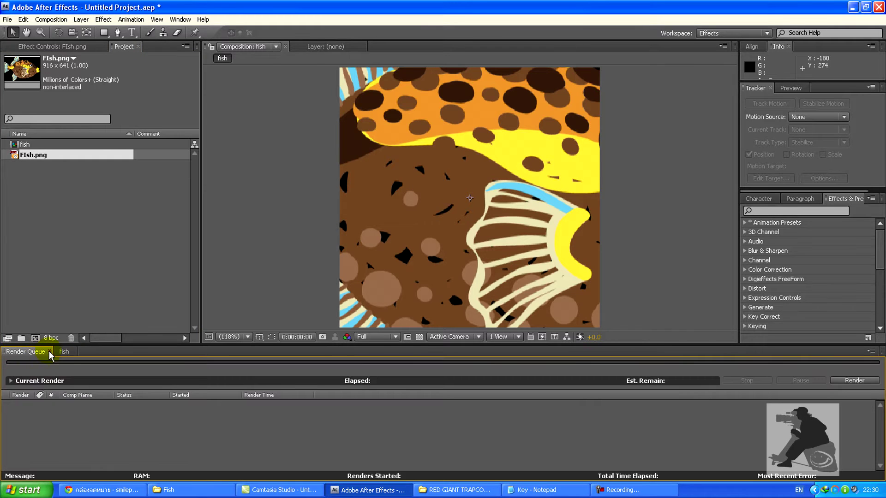
pyautogui.click(49, 351)
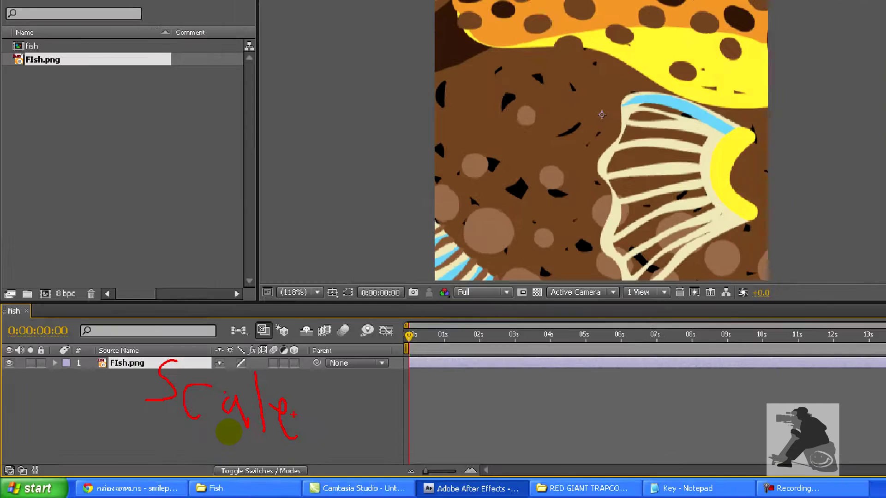
# Scale the FIsh.png layer down to 36% so the whole fish fits in the frame.
pyautogui.press('s')
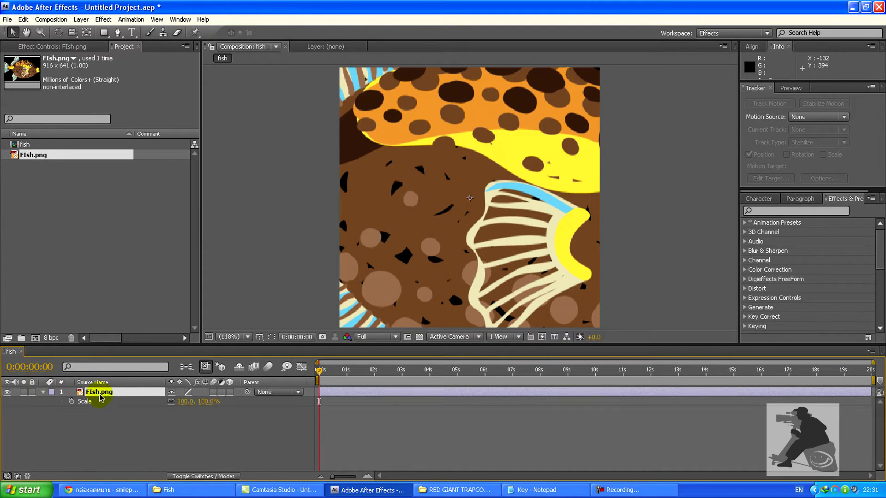
pyautogui.moveTo(179, 402); pyautogui.dragTo(142, 400)
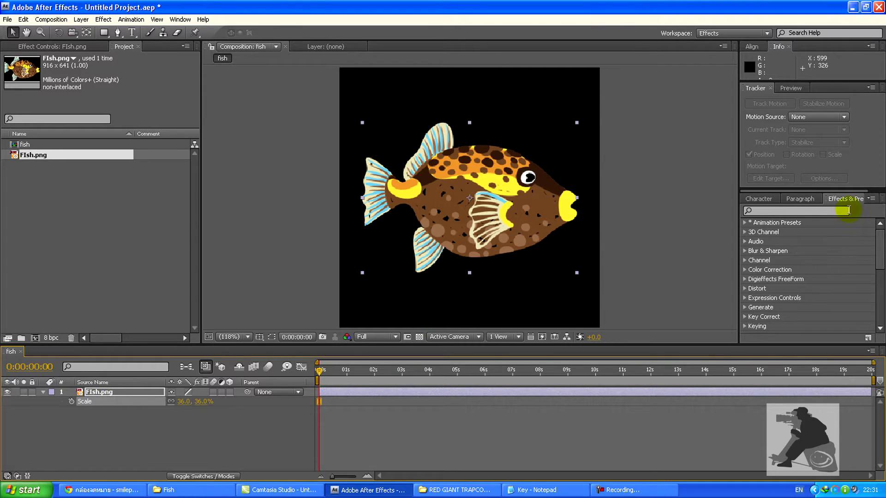
# Hide the Effects & Presets panel and bring it back.
pyautogui.click(832, 200)
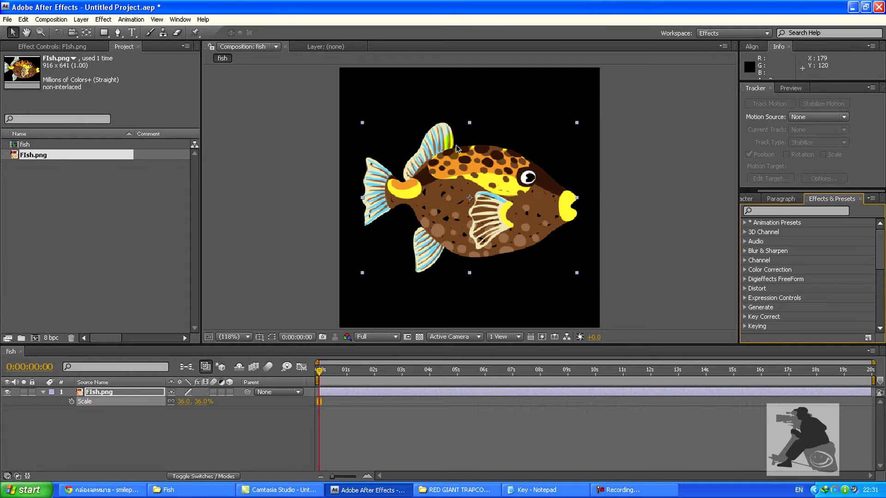
pyautogui.click(182, 23)
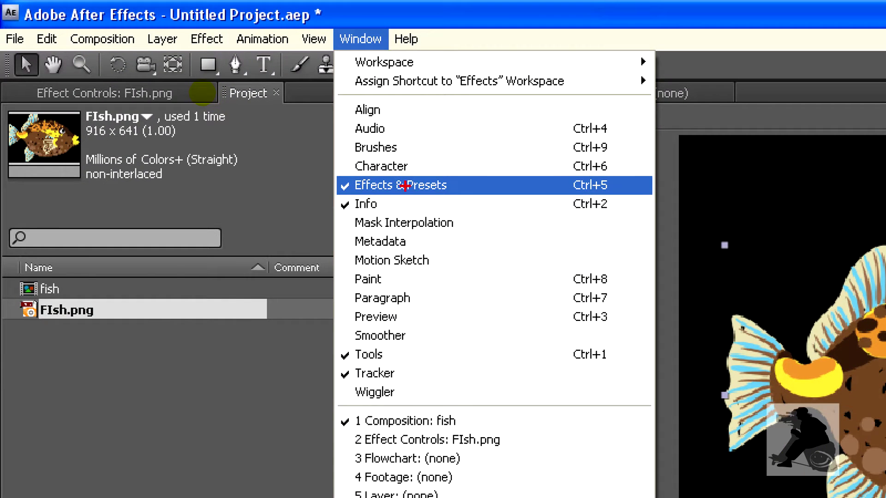
pyautogui.moveTo(358, 197); pyautogui.dragTo(427, 196)
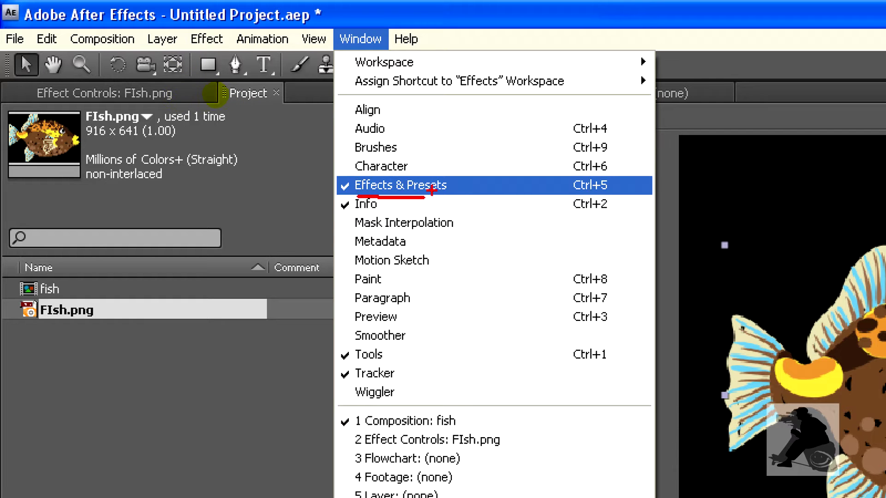
pyautogui.moveTo(470, 127)
pyautogui.mouseDown()
pyautogui.moveTo(445, 170)
pyautogui.moveTo(437, 159)
pyautogui.moveTo(470, 170)
pyautogui.moveTo(464, 215)
pyautogui.moveTo(484, 228)
pyautogui.moveTo(637, 259)
pyautogui.moveTo(762, 273)
pyautogui.moveTo(815, 268)
pyautogui.moveTo(826, 300)
pyautogui.mouseUp()
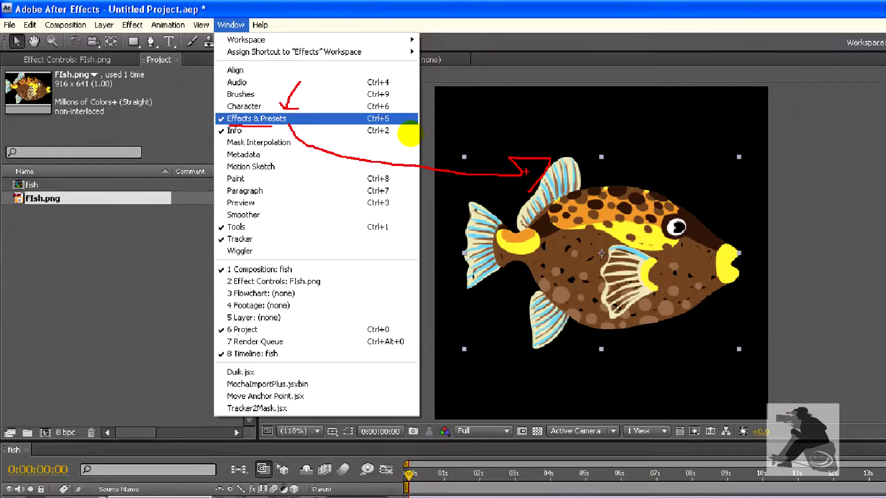
pyautogui.press('Escape')
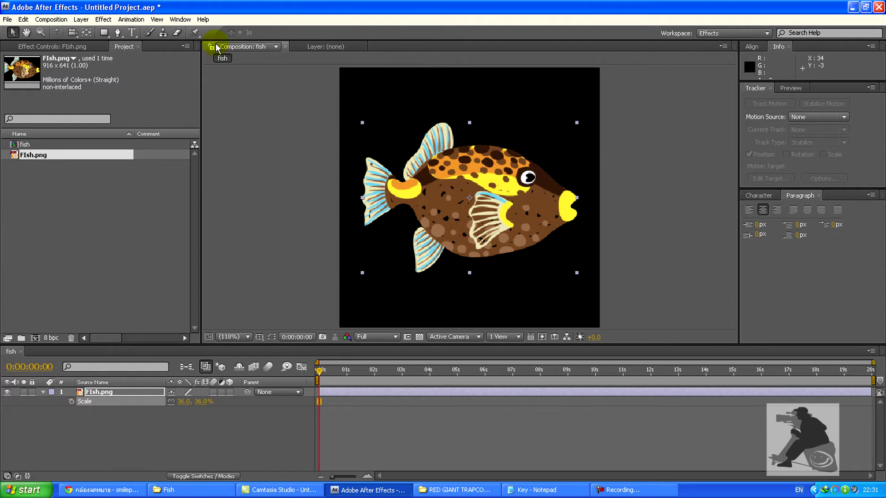
pyautogui.click(757, 196)
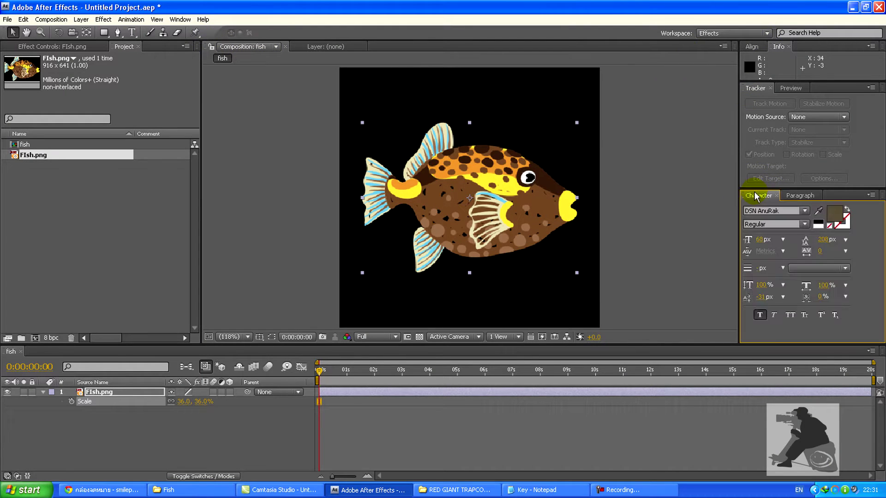
pyautogui.click(180, 19)
pyautogui.click(203, 92)
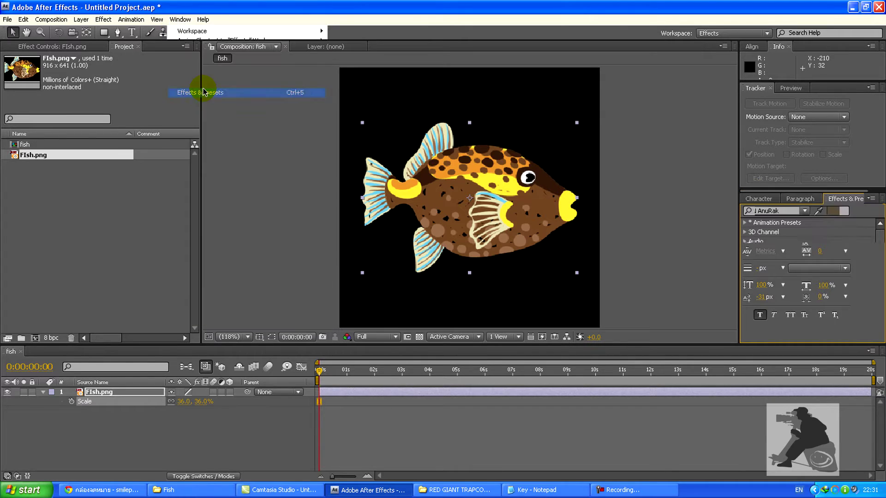
# Search the effects for liquify and apply the Liquify effect to the fish image.
pyautogui.click(785, 210)
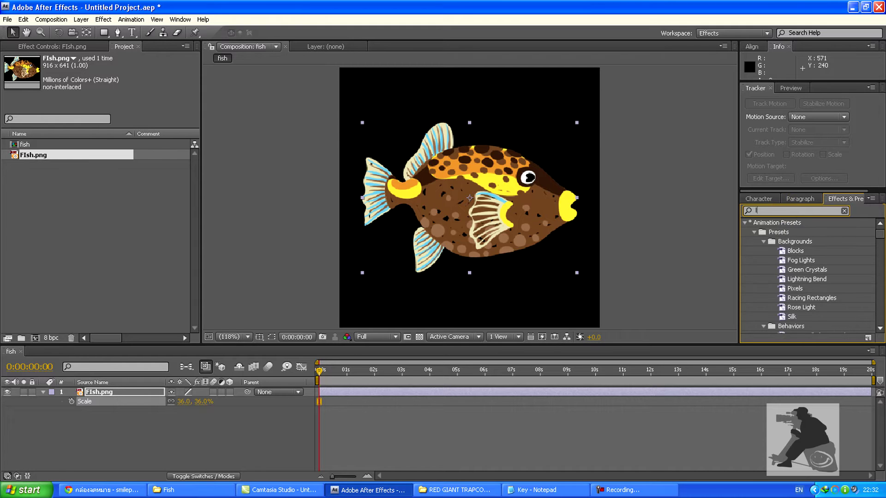
pyautogui.write('iquify')
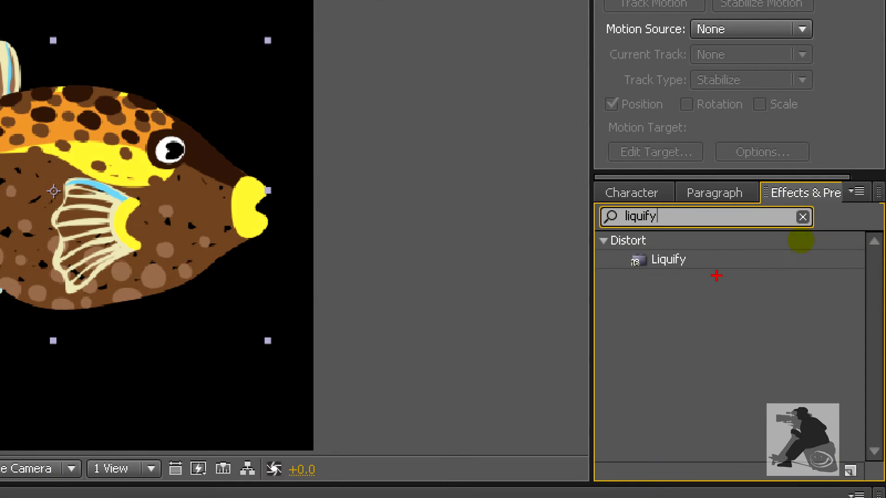
pyautogui.moveTo(670, 278)
pyautogui.mouseDown()
pyautogui.moveTo(630, 252)
pyautogui.moveTo(688, 279)
pyautogui.mouseUp()
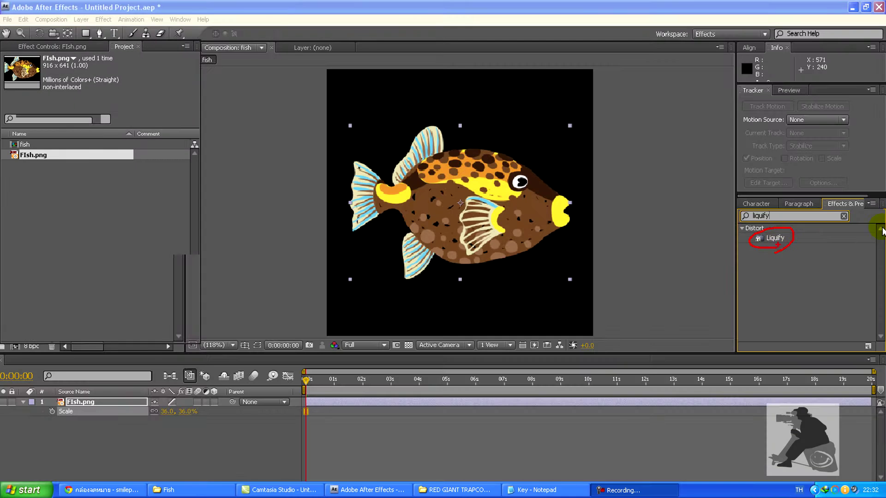
pyautogui.press('Escape')
pyautogui.moveTo(778, 236); pyautogui.dragTo(511, 221)
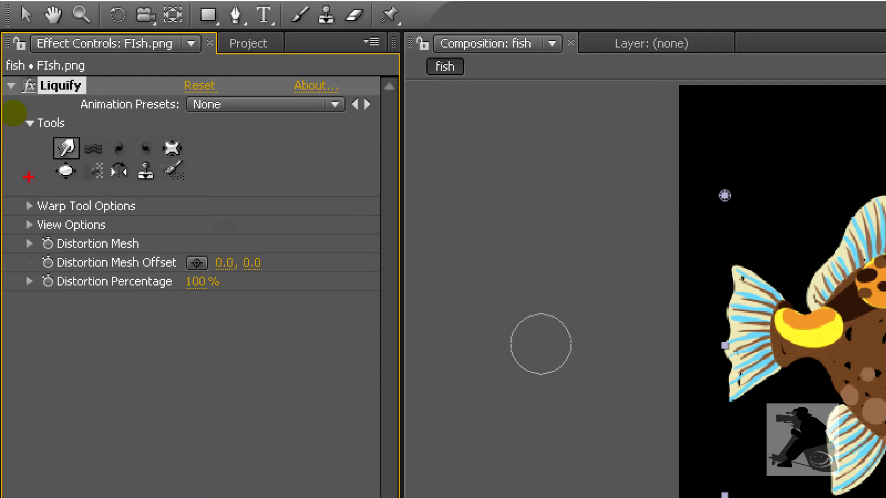
pyautogui.moveTo(45, 162)
pyautogui.mouseDown()
pyautogui.moveTo(52, 133)
pyautogui.moveTo(74, 128)
pyautogui.moveTo(85, 139)
pyautogui.moveTo(67, 170)
pyautogui.mouseUp()
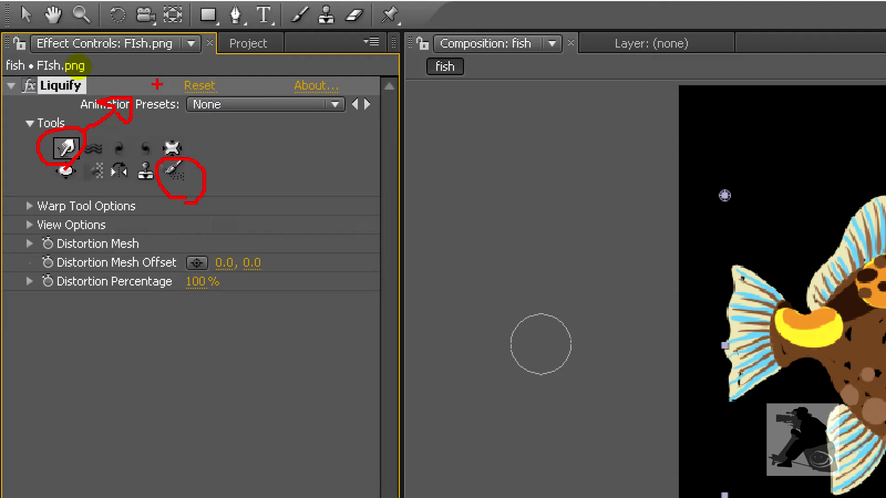
pyautogui.moveTo(235, 125); pyautogui.dragTo(213, 161)
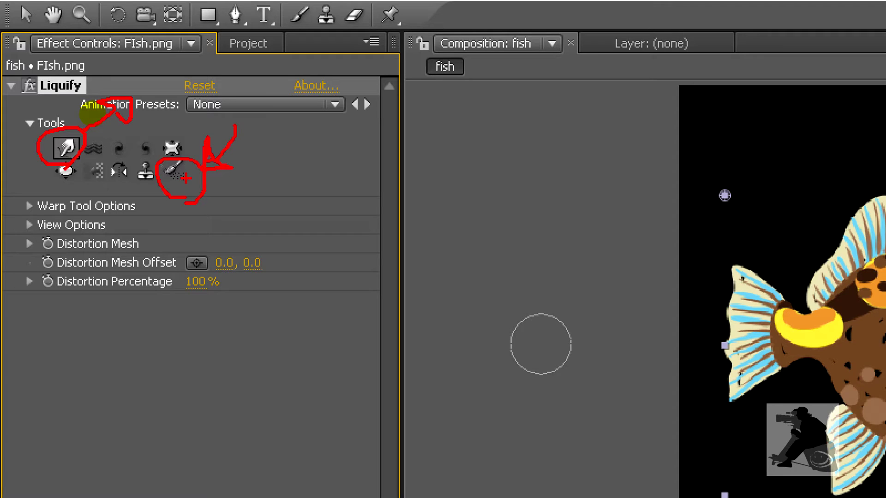
pyautogui.press('Escape')
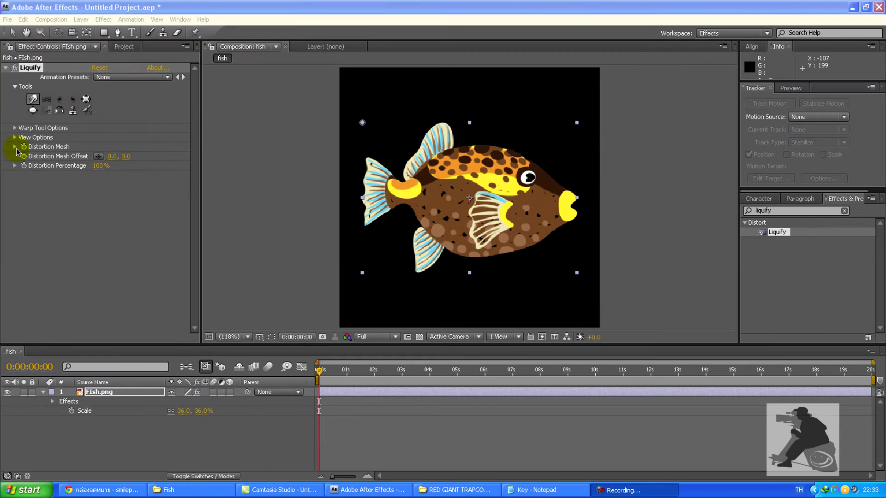
# Bend the fish's mouth, back, fins and tail downward with the Liquify Warp tool.
pyautogui.click(32, 102)
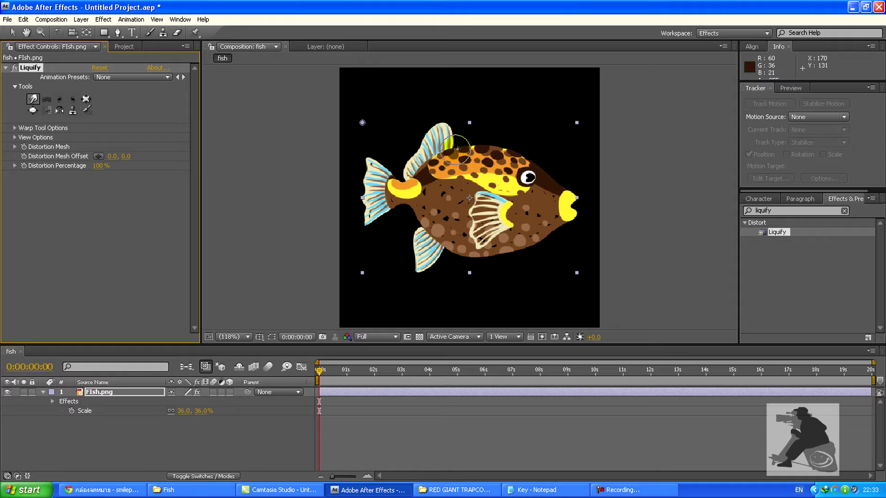
pyautogui.moveTo(457, 149)
pyautogui.mouseDown()
pyautogui.moveTo(471, 189)
pyautogui.moveTo(533, 171)
pyautogui.moveTo(575, 199)
pyautogui.mouseUp()
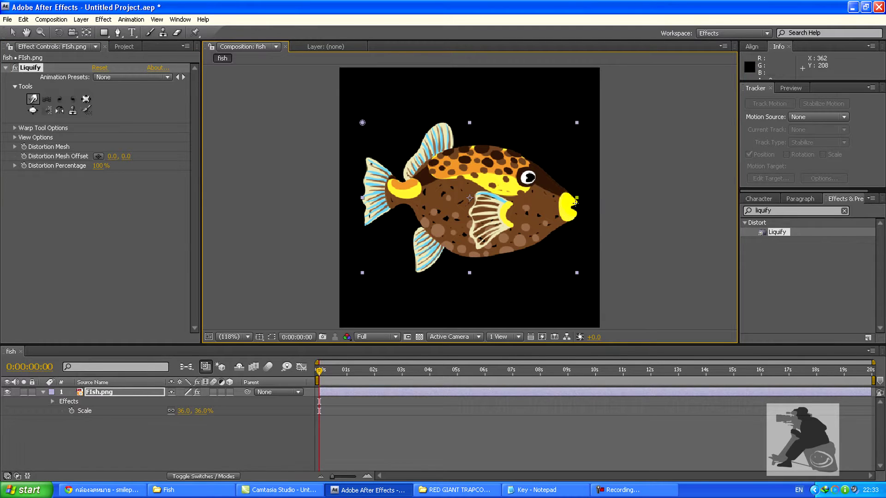
pyautogui.moveTo(576, 201); pyautogui.dragTo(572, 197)
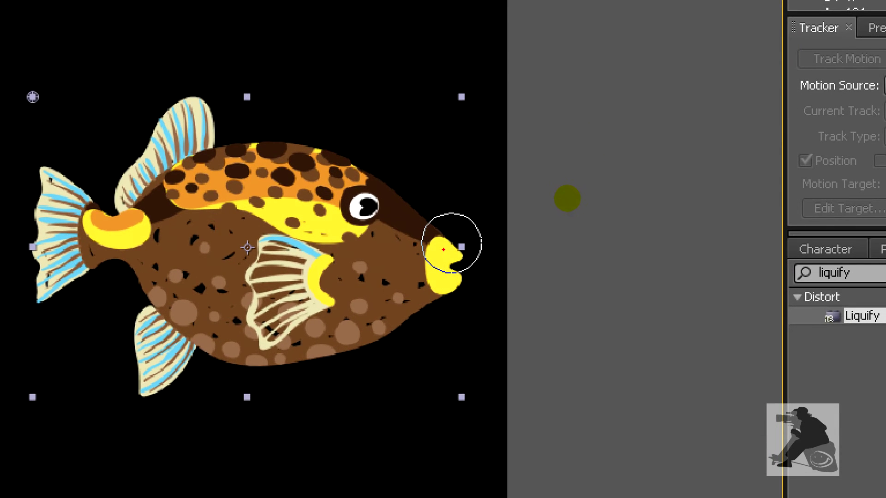
pyautogui.moveTo(452, 243); pyautogui.dragTo(453, 244)
pyautogui.moveTo(452, 109)
pyautogui.mouseDown()
pyautogui.moveTo(424, 174)
pyautogui.moveTo(410, 193)
pyautogui.moveTo(407, 175)
pyautogui.moveTo(418, 191)
pyautogui.mouseUp()
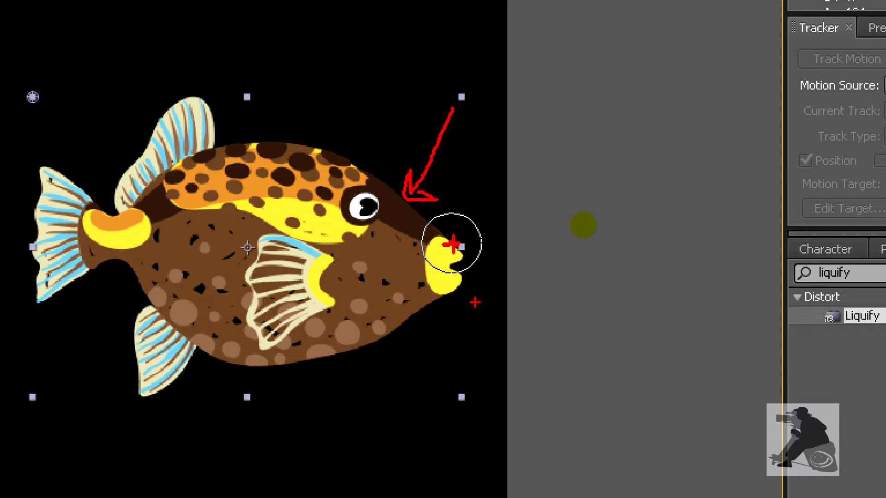
pyautogui.press('Escape')
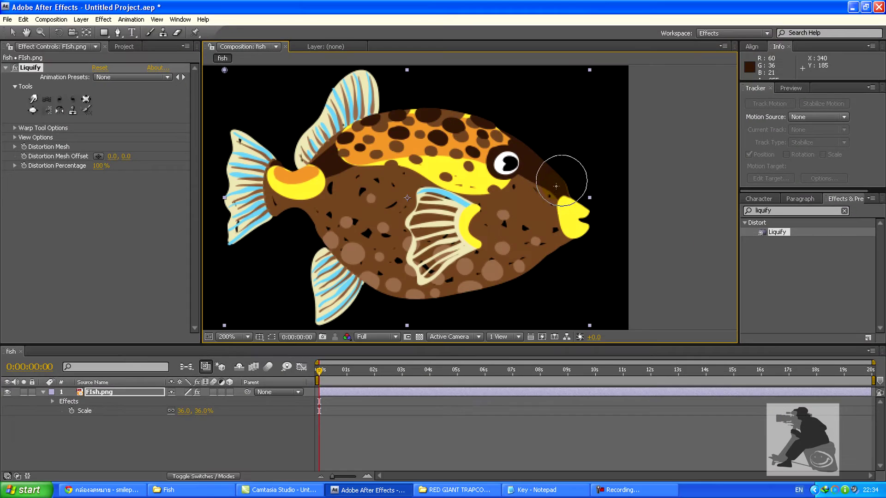
pyautogui.moveTo(556, 167)
pyautogui.mouseDown()
pyautogui.moveTo(540, 171)
pyautogui.moveTo(530, 143)
pyautogui.moveTo(506, 138)
pyautogui.moveTo(475, 110)
pyautogui.moveTo(462, 106)
pyautogui.moveTo(448, 117)
pyautogui.moveTo(444, 96)
pyautogui.moveTo(405, 100)
pyautogui.moveTo(411, 110)
pyautogui.moveTo(378, 118)
pyautogui.mouseUp()
pyautogui.moveTo(593, 198)
pyautogui.mouseDown()
pyautogui.moveTo(585, 238)
pyautogui.moveTo(590, 200)
pyautogui.mouseUp()
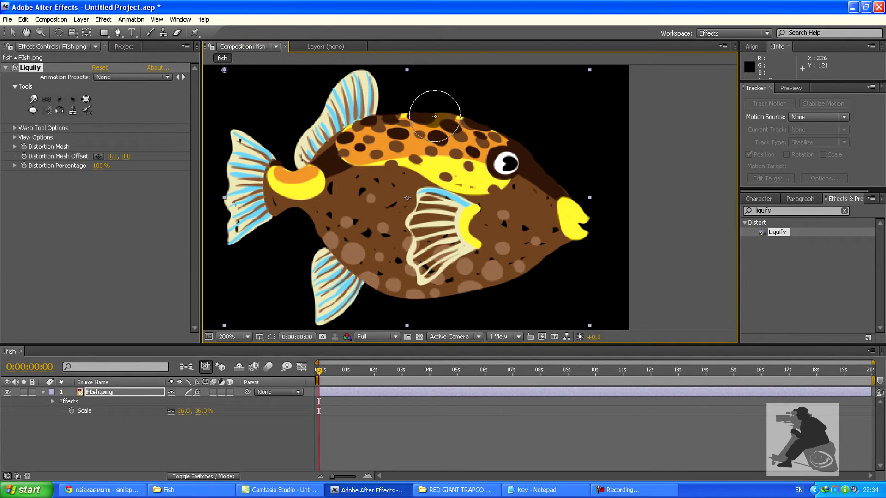
pyautogui.moveTo(386, 119)
pyautogui.mouseDown()
pyautogui.moveTo(356, 71)
pyautogui.moveTo(300, 134)
pyautogui.moveTo(297, 154)
pyautogui.moveTo(327, 100)
pyautogui.moveTo(328, 114)
pyautogui.moveTo(335, 87)
pyautogui.moveTo(340, 105)
pyautogui.moveTo(351, 82)
pyautogui.moveTo(351, 91)
pyautogui.moveTo(366, 75)
pyautogui.moveTo(386, 90)
pyautogui.mouseUp()
pyautogui.moveTo(233, 148)
pyautogui.mouseDown()
pyautogui.moveTo(258, 249)
pyautogui.moveTo(323, 300)
pyautogui.moveTo(485, 299)
pyautogui.moveTo(494, 276)
pyautogui.moveTo(501, 282)
pyautogui.moveTo(459, 255)
pyautogui.mouseUp()
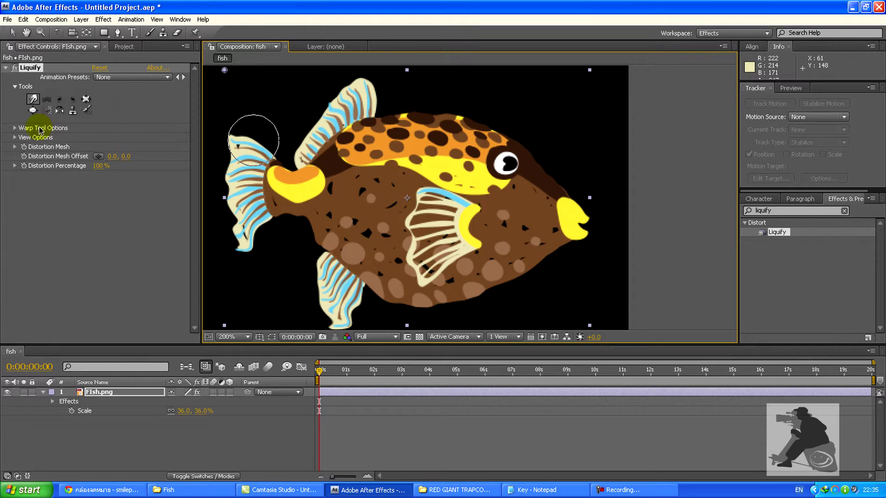
# Expand the Warp Tool Options of the Liquify effect and set the brush size to 80.
pyautogui.click(15, 129)
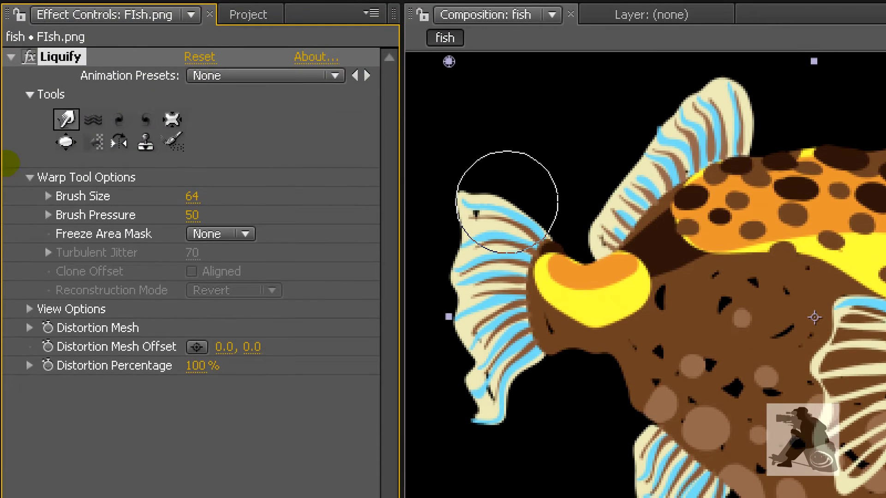
pyautogui.moveTo(39, 189); pyautogui.dragTo(147, 189)
pyautogui.moveTo(57, 206); pyautogui.dragTo(113, 207)
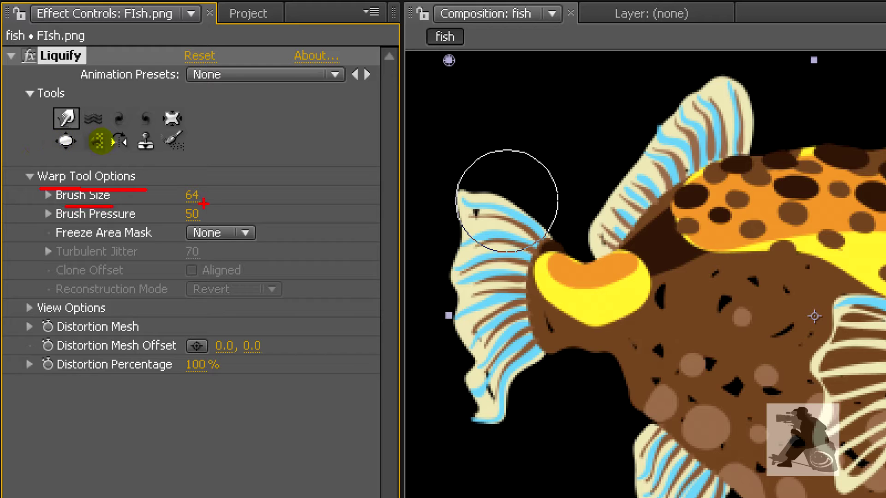
pyautogui.moveTo(199, 207)
pyautogui.mouseDown()
pyautogui.moveTo(183, 180)
pyautogui.moveTo(215, 202)
pyautogui.mouseUp()
pyautogui.moveTo(213, 168); pyautogui.dragTo(236, 127)
pyautogui.moveTo(60, 226); pyautogui.dragTo(125, 226)
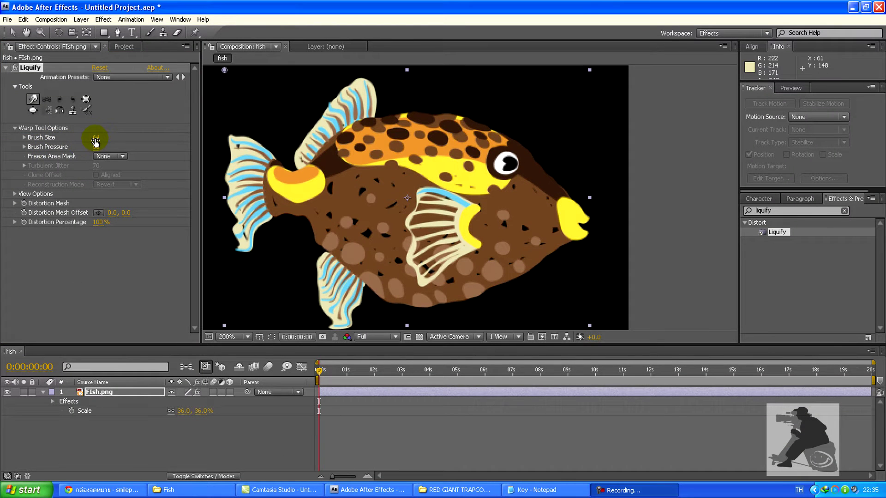
pyautogui.click(193, 195)
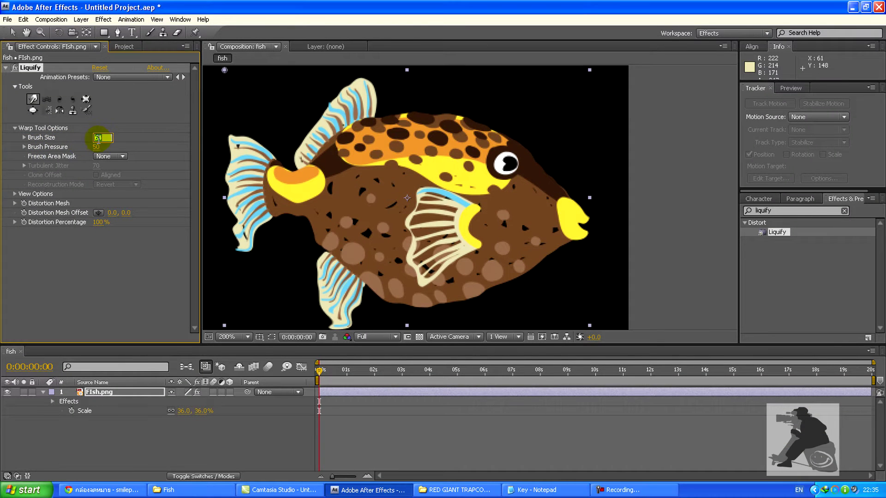
pyautogui.write('80')
pyautogui.press('Return')
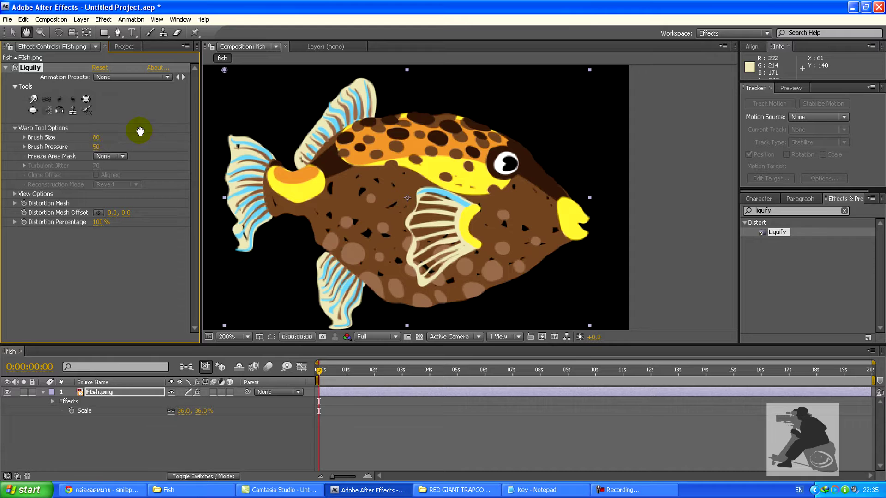
pyautogui.moveTo(450, 289)
pyautogui.mouseDown()
pyautogui.moveTo(490, 293)
pyautogui.moveTo(494, 285)
pyautogui.moveTo(501, 294)
pyautogui.moveTo(510, 281)
pyautogui.moveTo(520, 286)
pyautogui.moveTo(525, 269)
pyautogui.moveTo(534, 276)
pyautogui.moveTo(538, 263)
pyautogui.moveTo(549, 270)
pyautogui.moveTo(556, 250)
pyautogui.moveTo(578, 253)
pyautogui.moveTo(557, 259)
pyautogui.moveTo(564, 268)
pyautogui.moveTo(484, 256)
pyautogui.moveTo(429, 228)
pyautogui.moveTo(380, 230)
pyautogui.moveTo(411, 276)
pyautogui.moveTo(378, 275)
pyautogui.mouseUp()
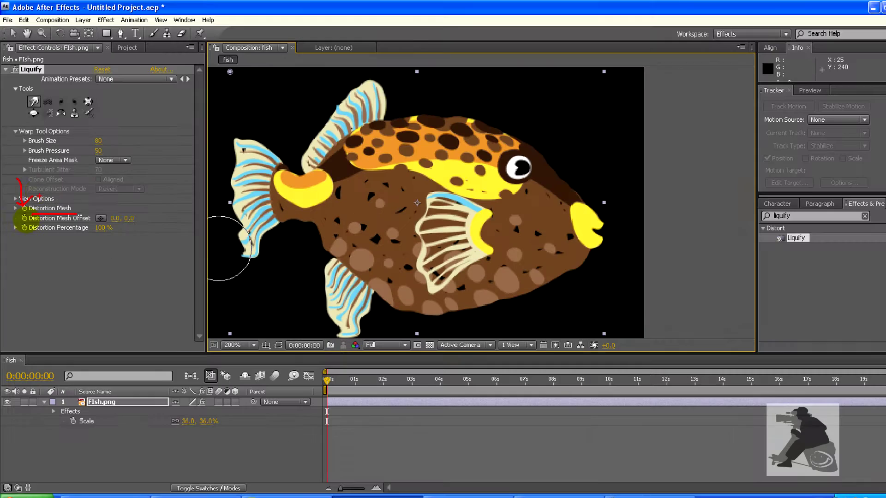
# Start keyframing the Distortion Mesh at 0:00:00:00 and reveal the animated property under the FIsh.png layer.
pyautogui.click(23, 204)
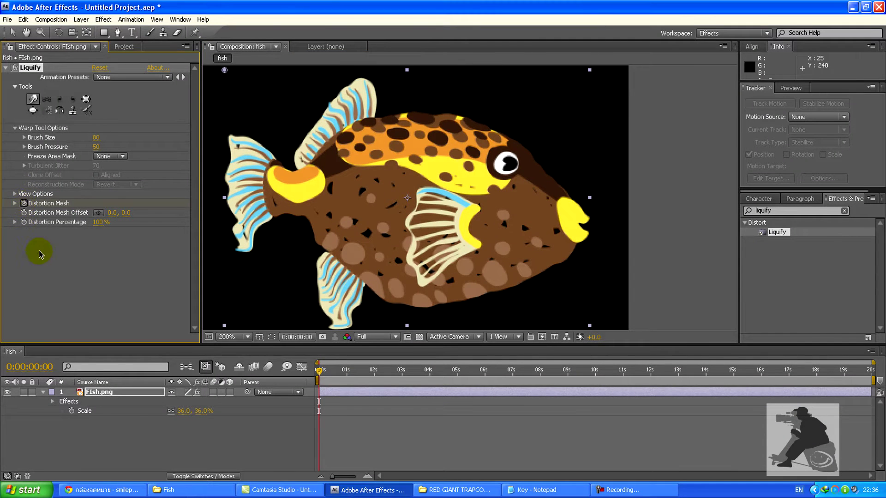
pyautogui.click(98, 394)
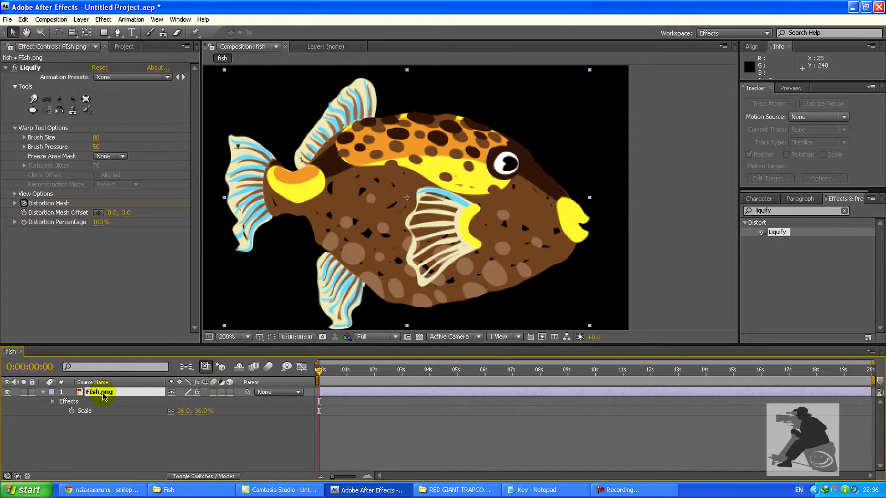
pyautogui.press('u')
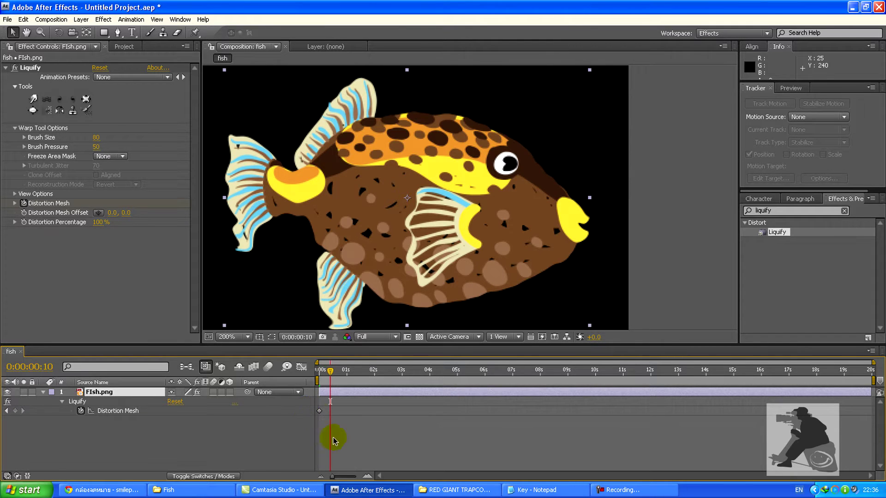
# At 0:00:00:10, restore the fish's original shape from tail to mouth with the Liquify Reconstruction tool in Revert mode.
pyautogui.moveTo(333, 477); pyautogui.dragTo(365, 480)
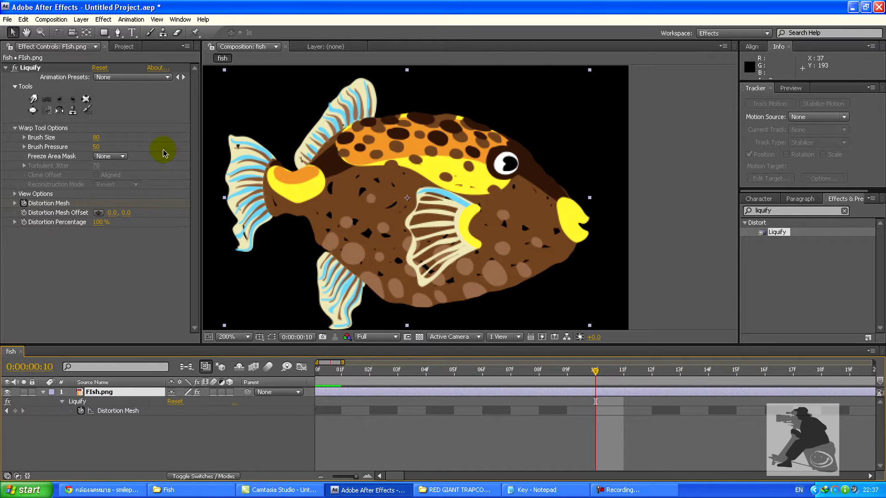
pyautogui.click(87, 111)
pyautogui.moveTo(234, 148); pyautogui.dragTo(421, 174)
pyautogui.press(',')
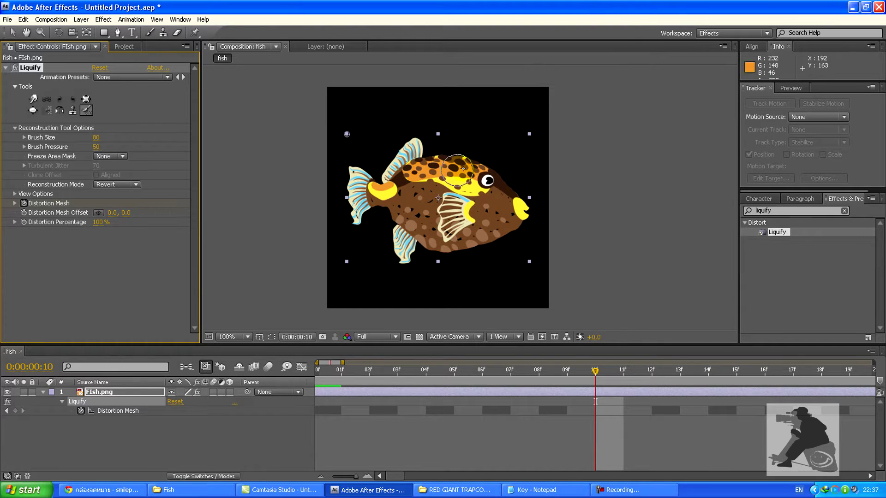
pyautogui.moveTo(494, 174)
pyautogui.mouseDown()
pyautogui.moveTo(408, 167)
pyautogui.moveTo(451, 163)
pyautogui.moveTo(401, 172)
pyautogui.moveTo(408, 156)
pyautogui.moveTo(391, 162)
pyautogui.moveTo(415, 150)
pyautogui.moveTo(394, 157)
pyautogui.moveTo(404, 154)
pyautogui.moveTo(358, 208)
pyautogui.moveTo(345, 196)
pyautogui.moveTo(359, 176)
pyautogui.moveTo(357, 225)
pyautogui.moveTo(362, 193)
pyautogui.moveTo(346, 218)
pyautogui.moveTo(406, 217)
pyautogui.moveTo(385, 210)
pyautogui.moveTo(401, 217)
pyautogui.moveTo(392, 254)
pyautogui.moveTo(396, 236)
pyautogui.moveTo(387, 218)
pyautogui.moveTo(408, 275)
pyautogui.moveTo(395, 221)
pyautogui.moveTo(430, 235)
pyautogui.moveTo(430, 259)
pyautogui.moveTo(428, 247)
pyautogui.moveTo(445, 247)
pyautogui.moveTo(428, 244)
pyautogui.moveTo(478, 245)
pyautogui.moveTo(532, 220)
pyautogui.moveTo(538, 207)
pyautogui.moveTo(520, 186)
pyautogui.moveTo(506, 190)
pyautogui.moveTo(507, 204)
pyautogui.moveTo(490, 202)
pyautogui.moveTo(493, 174)
pyautogui.mouseUp()
pyautogui.moveTo(528, 197)
pyautogui.mouseDown()
pyautogui.moveTo(469, 161)
pyautogui.moveTo(440, 158)
pyautogui.moveTo(343, 177)
pyautogui.moveTo(352, 215)
pyautogui.moveTo(409, 208)
pyautogui.moveTo(407, 241)
pyautogui.moveTo(515, 215)
pyautogui.mouseUp()
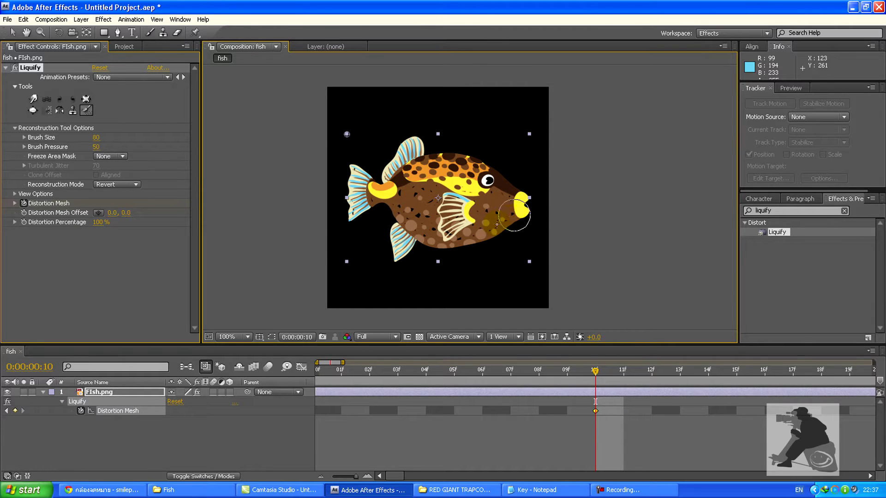
# Push the fish's mouth, back, belly, fins and tail upward with the Liquify Warp tool at 0:00:00:10.
pyautogui.press('.')
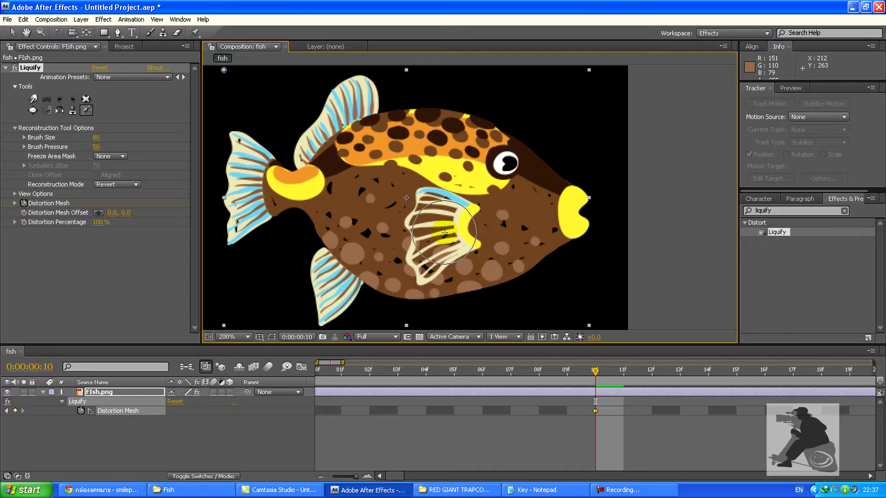
pyautogui.press('h')
pyautogui.moveTo(386, 234); pyautogui.dragTo(433, 233)
pyautogui.press('v')
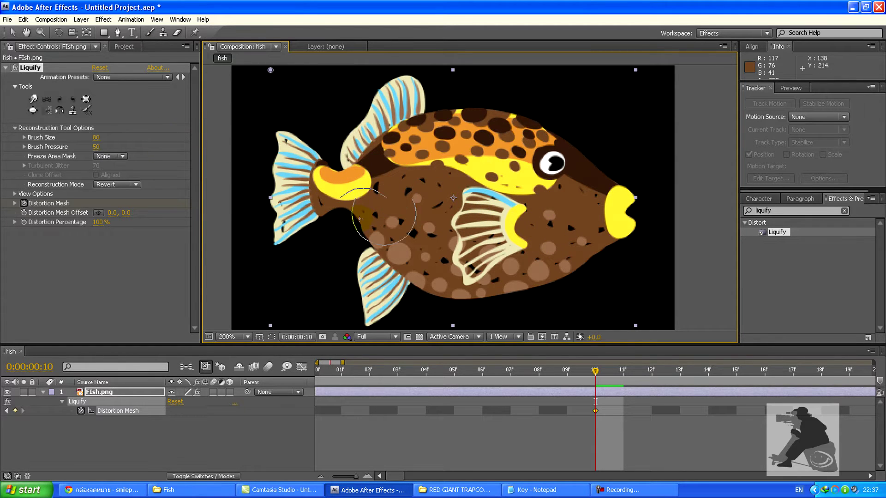
pyautogui.click(33, 99)
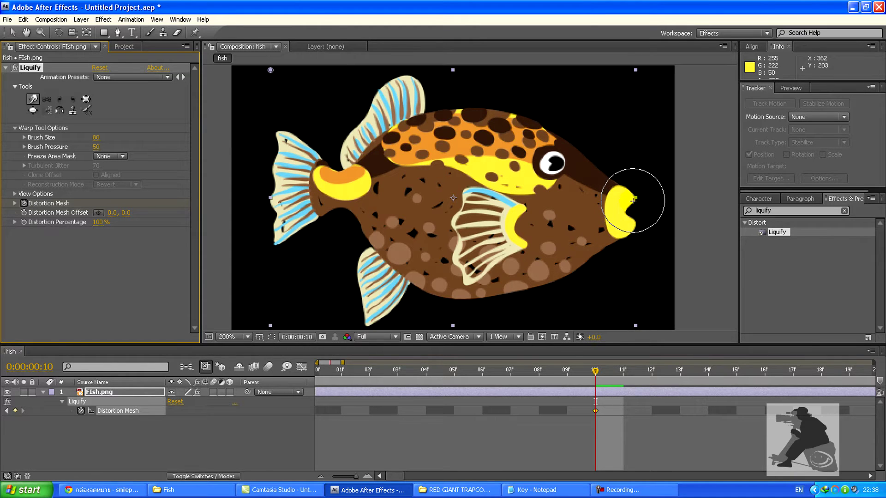
pyautogui.moveTo(633, 198); pyautogui.dragTo(628, 180)
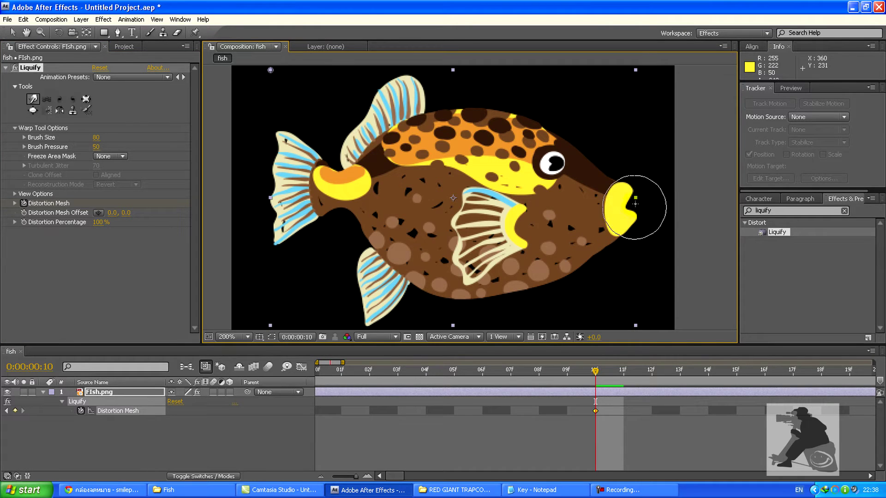
pyautogui.moveTo(617, 182)
pyautogui.mouseDown()
pyautogui.moveTo(595, 170)
pyautogui.moveTo(582, 145)
pyautogui.moveTo(596, 162)
pyautogui.moveTo(455, 81)
pyautogui.moveTo(364, 113)
pyautogui.moveTo(342, 161)
pyautogui.moveTo(276, 166)
pyautogui.moveTo(273, 242)
pyautogui.moveTo(296, 210)
pyautogui.moveTo(371, 243)
pyautogui.moveTo(353, 279)
pyautogui.moveTo(370, 283)
pyautogui.moveTo(363, 295)
pyautogui.moveTo(363, 259)
pyautogui.moveTo(373, 236)
pyautogui.moveTo(382, 245)
pyautogui.moveTo(403, 298)
pyautogui.moveTo(389, 309)
pyautogui.moveTo(379, 272)
pyautogui.moveTo(378, 319)
pyautogui.moveTo(383, 273)
pyautogui.moveTo(417, 290)
pyautogui.moveTo(412, 266)
pyautogui.moveTo(437, 296)
pyautogui.moveTo(435, 255)
pyautogui.moveTo(462, 299)
pyautogui.moveTo(457, 268)
pyautogui.moveTo(442, 297)
pyautogui.moveTo(434, 269)
pyautogui.moveTo(446, 296)
pyautogui.moveTo(423, 267)
pyautogui.moveTo(479, 298)
pyautogui.moveTo(481, 274)
pyautogui.moveTo(475, 299)
pyautogui.moveTo(466, 280)
pyautogui.moveTo(451, 296)
pyautogui.moveTo(501, 296)
pyautogui.moveTo(519, 290)
pyautogui.moveTo(505, 282)
pyautogui.moveTo(585, 266)
pyautogui.moveTo(620, 234)
pyautogui.moveTo(569, 259)
pyautogui.moveTo(556, 278)
pyautogui.moveTo(503, 212)
pyautogui.moveTo(512, 244)
pyautogui.mouseUp()
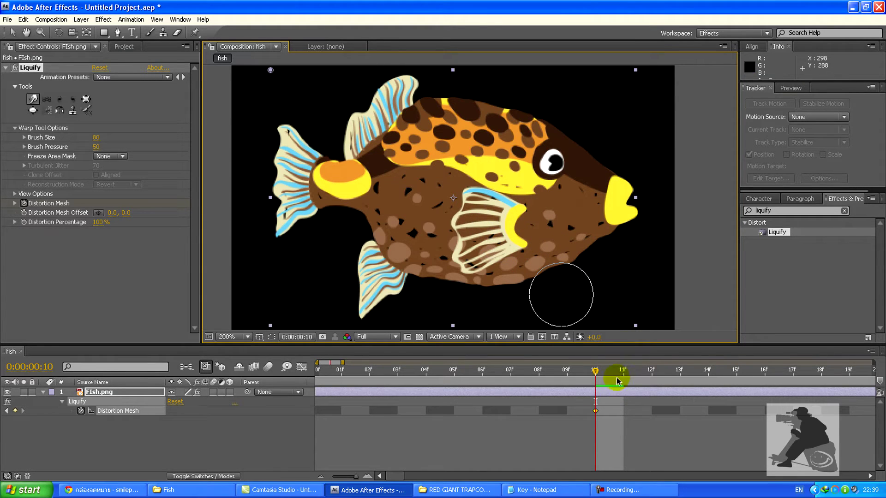
# Move the Distortion Mesh keyframe at frame 10 to frame 6 and set the current time to 0:00:00:06.
pyautogui.moveTo(393, 475); pyautogui.dragTo(386, 475)
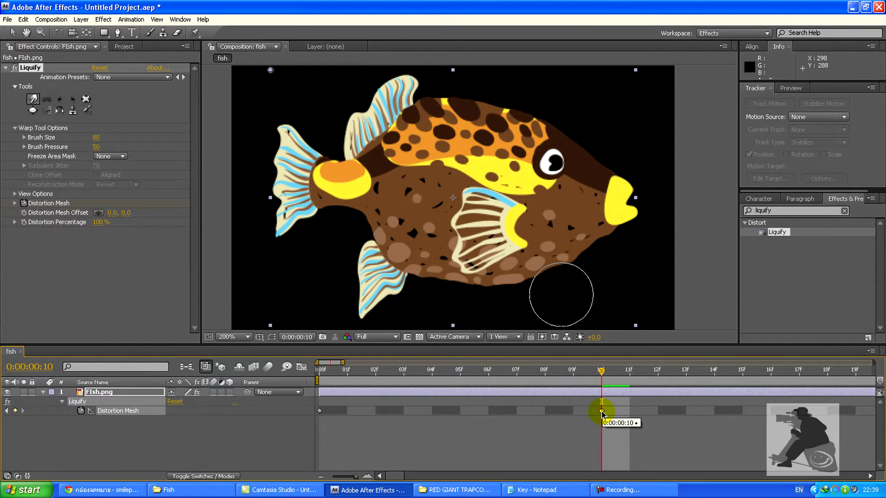
pyautogui.moveTo(597, 414); pyautogui.dragTo(512, 413)
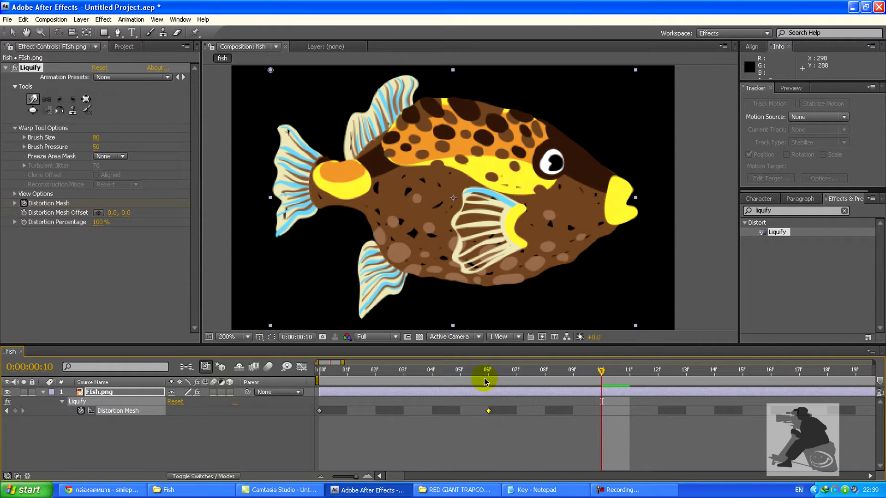
pyautogui.click(488, 372)
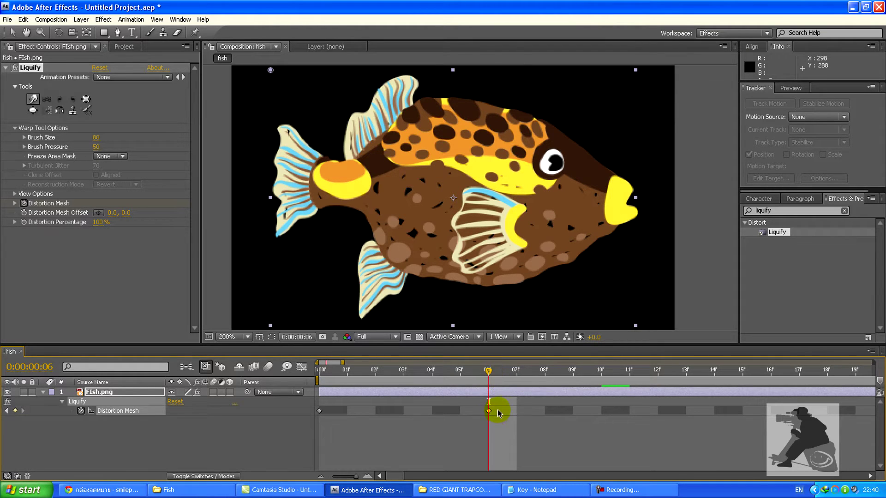
pyautogui.click(490, 374)
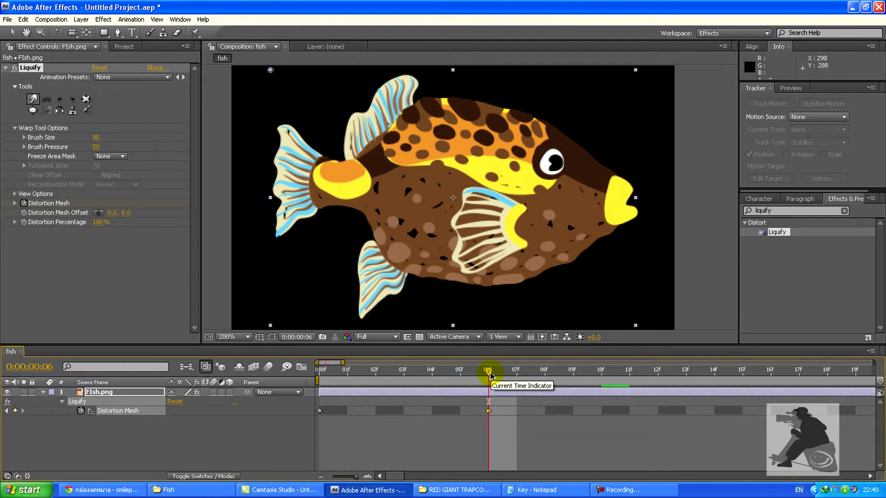
# Add a Distortion Mesh keyframe one frame after the start, at 0:00:00:01.
pyautogui.press('Home')
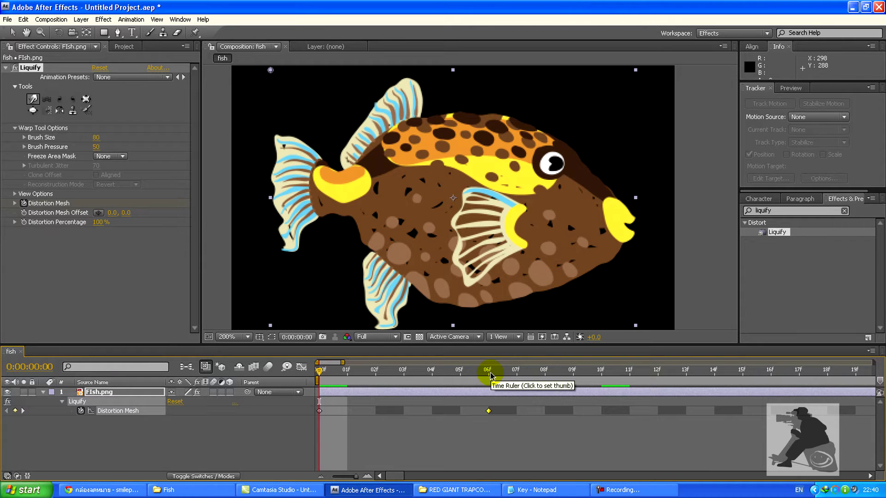
pyautogui.press('pagedown')
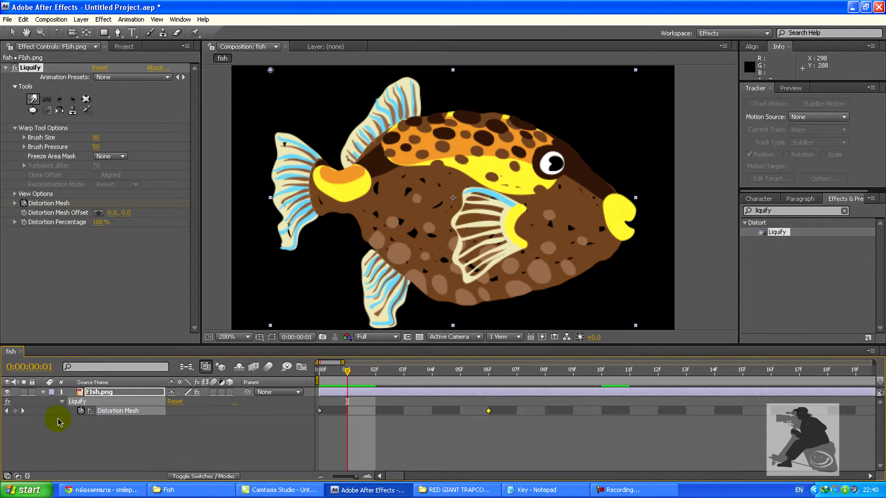
pyautogui.click(15, 410)
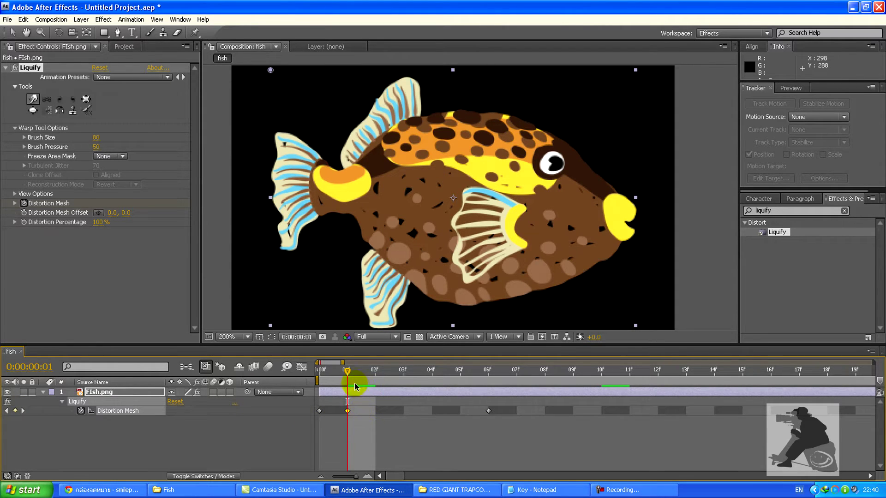
# Set the current time to 0:00:00:11, five frames past the frame 6 keyframe, and move the frame 1 Distortion Mesh keyframe there.
pyautogui.moveTo(347, 375); pyautogui.dragTo(489, 387)
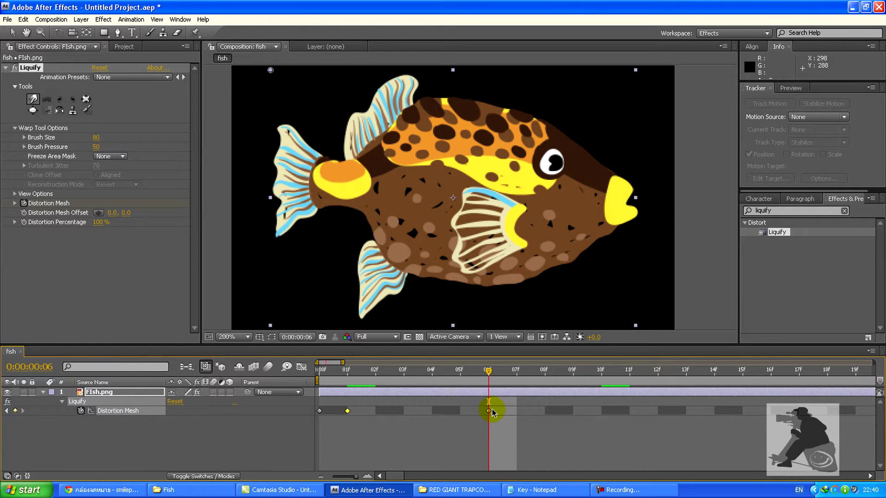
pyautogui.press('pagedown')
pyautogui.press('pagedown')
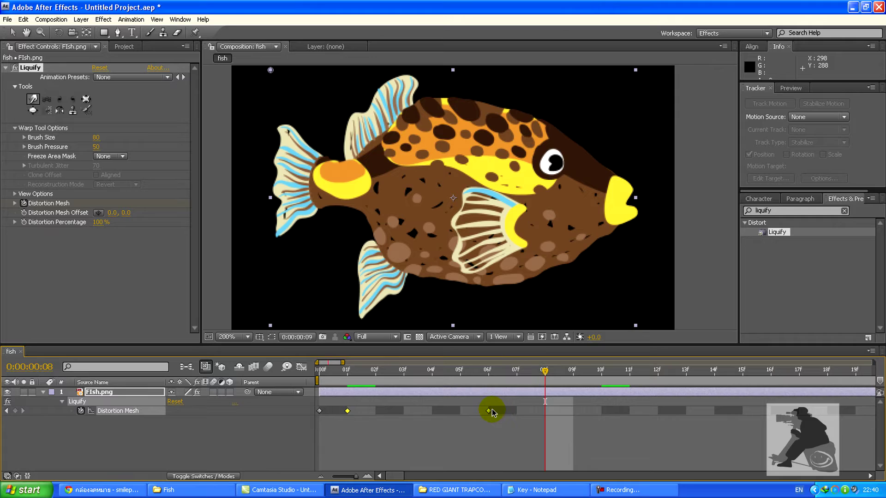
pyautogui.press('pagedown')
pyautogui.press('pagedown')
pyautogui.press('pagedown')
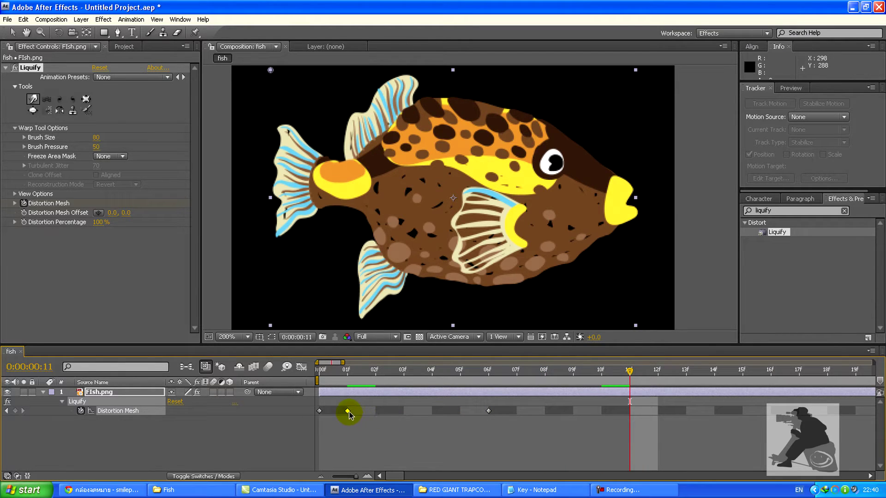
pyautogui.moveTo(369, 414); pyautogui.dragTo(626, 414)
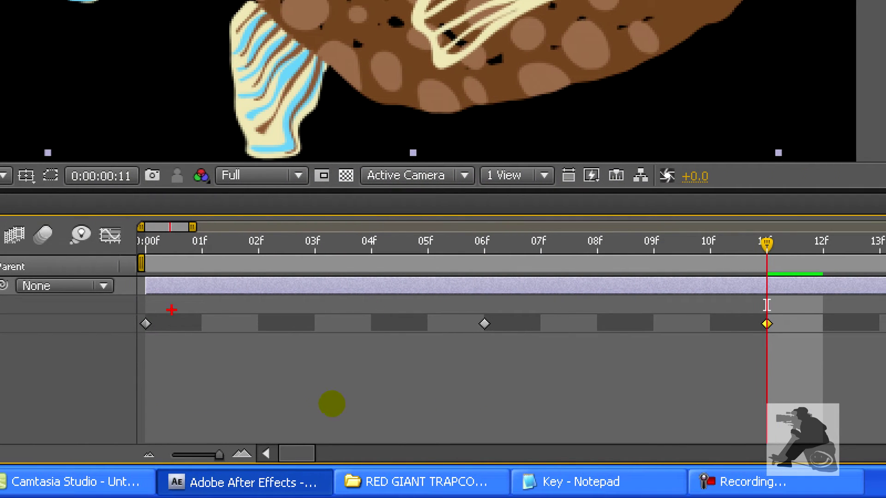
pyautogui.moveTo(145, 351)
pyautogui.mouseDown()
pyautogui.moveTo(127, 338)
pyautogui.moveTo(127, 312)
pyautogui.moveTo(170, 314)
pyautogui.moveTo(148, 353)
pyautogui.mouseUp()
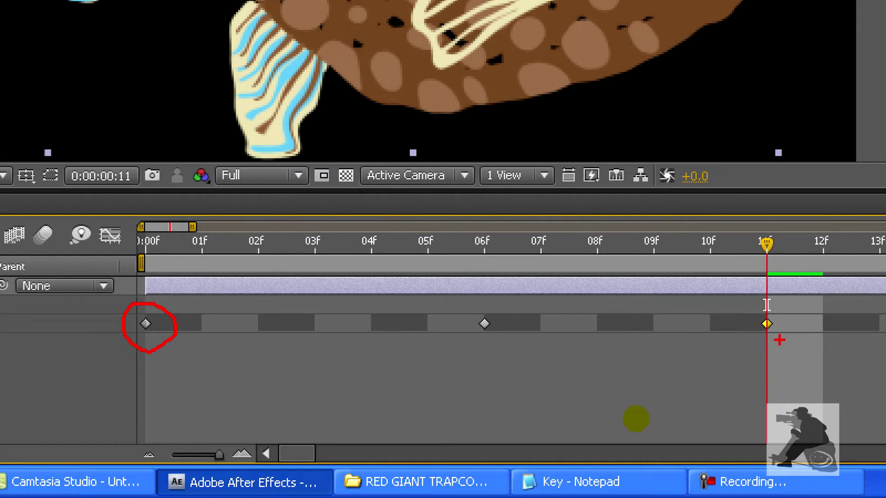
pyautogui.moveTo(754, 340)
pyautogui.mouseDown()
pyautogui.moveTo(791, 306)
pyautogui.moveTo(765, 358)
pyautogui.mouseUp()
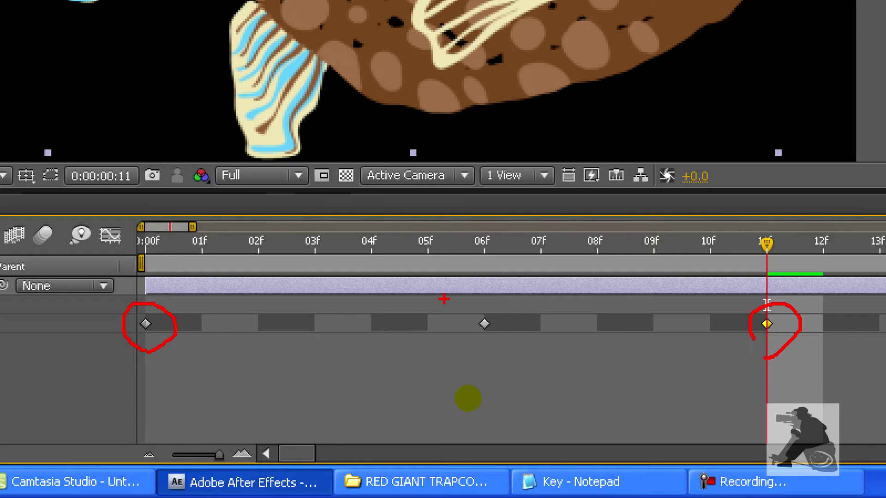
pyautogui.moveTo(138, 249)
pyautogui.mouseDown()
pyautogui.moveTo(679, 252)
pyautogui.moveTo(748, 242)
pyautogui.moveTo(741, 262)
pyautogui.moveTo(713, 278)
pyautogui.moveTo(727, 256)
pyautogui.mouseUp()
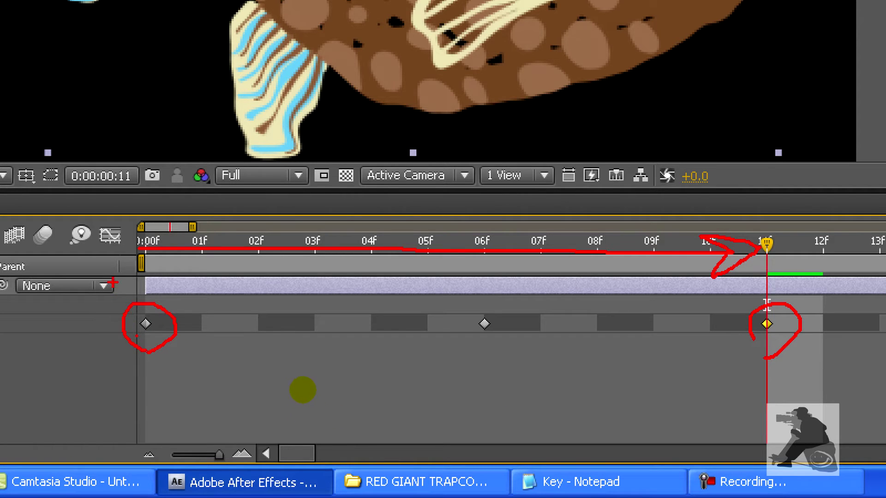
pyautogui.moveTo(142, 280)
pyautogui.mouseDown()
pyautogui.moveTo(720, 280)
pyautogui.moveTo(748, 271)
pyautogui.moveTo(780, 279)
pyautogui.mouseUp()
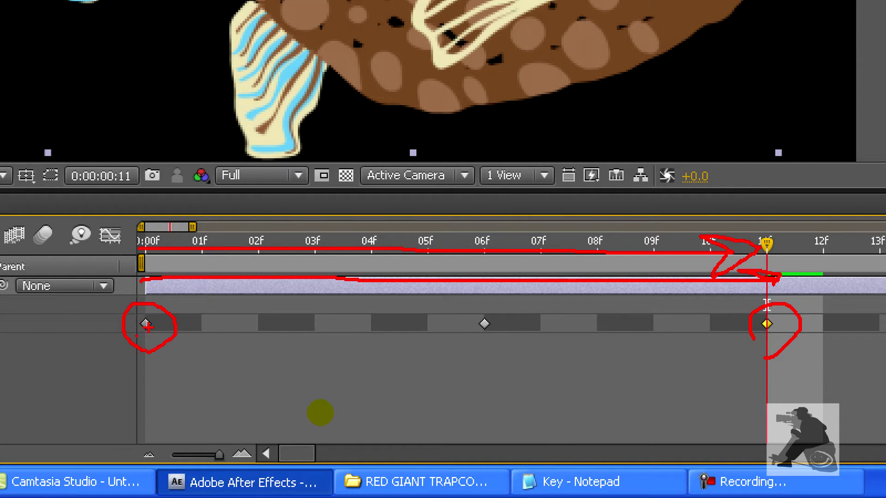
pyautogui.moveTo(170, 328)
pyautogui.mouseDown()
pyautogui.moveTo(301, 321)
pyautogui.moveTo(319, 310)
pyautogui.moveTo(292, 348)
pyautogui.moveTo(305, 312)
pyautogui.mouseUp()
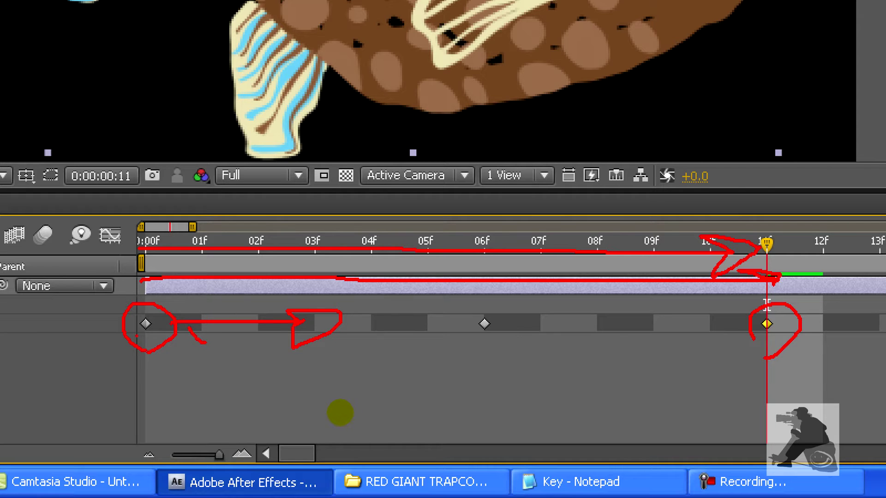
pyautogui.moveTo(191, 302)
pyautogui.mouseDown()
pyautogui.moveTo(222, 307)
pyautogui.moveTo(206, 348)
pyautogui.mouseUp()
pyautogui.moveTo(215, 300)
pyautogui.mouseDown()
pyautogui.moveTo(520, 250)
pyautogui.moveTo(628, 258)
pyautogui.moveTo(754, 309)
pyautogui.mouseUp()
pyautogui.moveTo(140, 370)
pyautogui.mouseDown()
pyautogui.moveTo(146, 409)
pyautogui.moveTo(141, 388)
pyautogui.moveTo(513, 399)
pyautogui.moveTo(495, 364)
pyautogui.moveTo(498, 417)
pyautogui.mouseUp()
pyautogui.moveTo(377, 340)
pyautogui.mouseDown()
pyautogui.moveTo(411, 382)
pyautogui.moveTo(386, 369)
pyautogui.mouseUp()
pyautogui.moveTo(497, 365)
pyautogui.mouseDown()
pyautogui.moveTo(513, 397)
pyautogui.moveTo(499, 422)
pyautogui.moveTo(702, 395)
pyautogui.moveTo(794, 396)
pyautogui.mouseUp()
pyautogui.moveTo(768, 367); pyautogui.dragTo(770, 425)
pyautogui.moveTo(610, 346)
pyautogui.mouseDown()
pyautogui.moveTo(643, 347)
pyautogui.moveTo(609, 341)
pyautogui.moveTo(610, 371)
pyautogui.moveTo(628, 364)
pyautogui.moveTo(645, 386)
pyautogui.mouseUp()
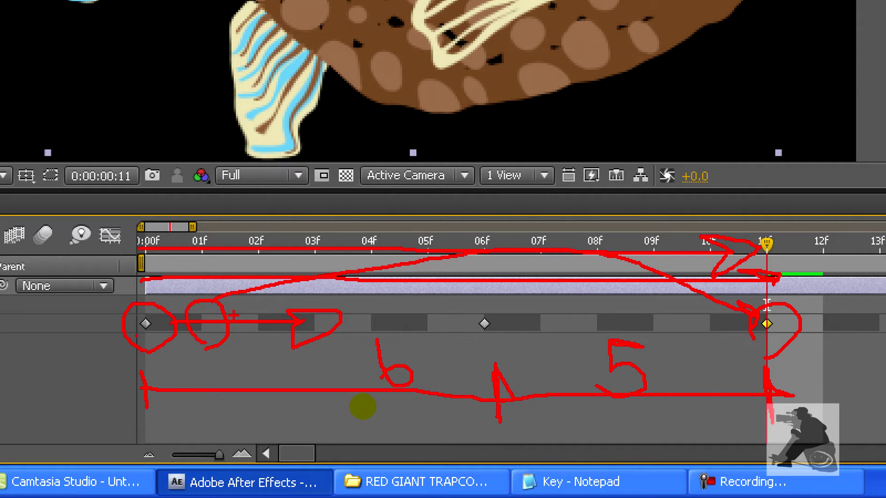
pyautogui.press('Escape')
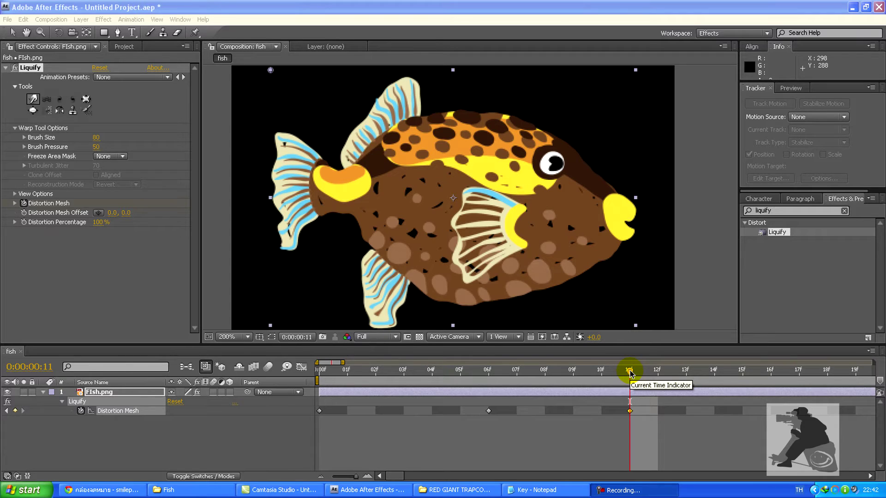
# End the work area at the current time, 0:00:00:11, on the last Distortion Mesh keyframe.
pyautogui.click(625, 386)
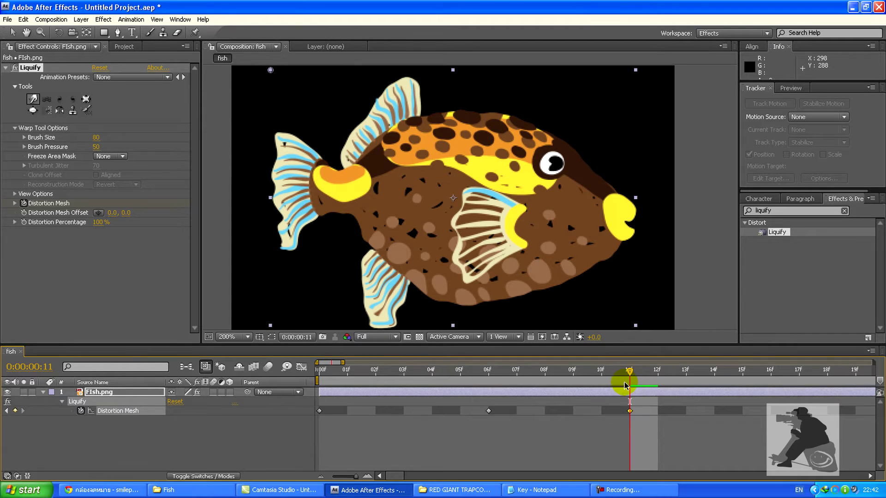
pyautogui.press('n')
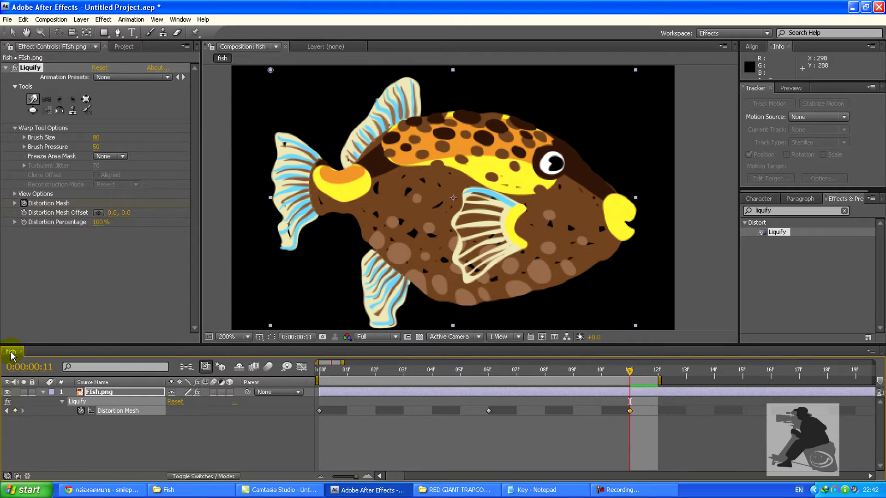
# Try extending the work area's end to about frame 19, and bring it back to just past the last keyframe.
pyautogui.click(659, 384)
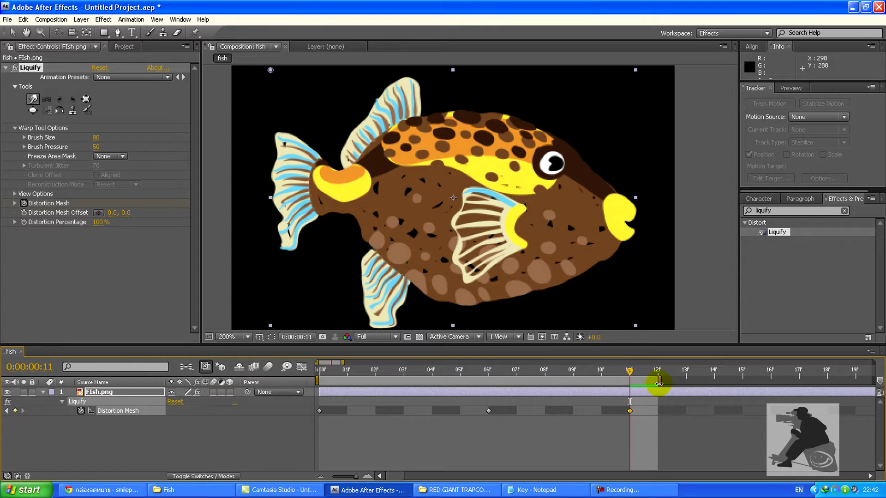
pyautogui.moveTo(659, 382); pyautogui.dragTo(868, 386)
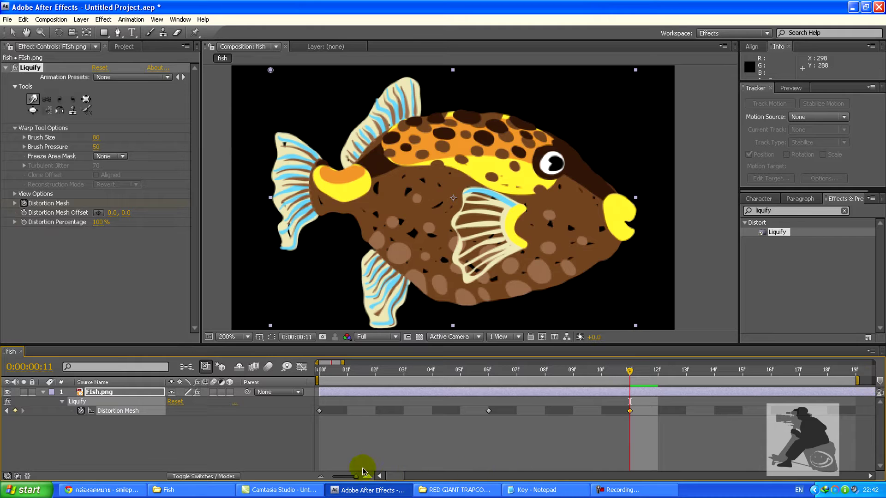
pyautogui.moveTo(354, 476); pyautogui.dragTo(322, 480)
pyautogui.moveTo(339, 381); pyautogui.dragTo(460, 381)
pyautogui.hotkey('ctrl', 'z')
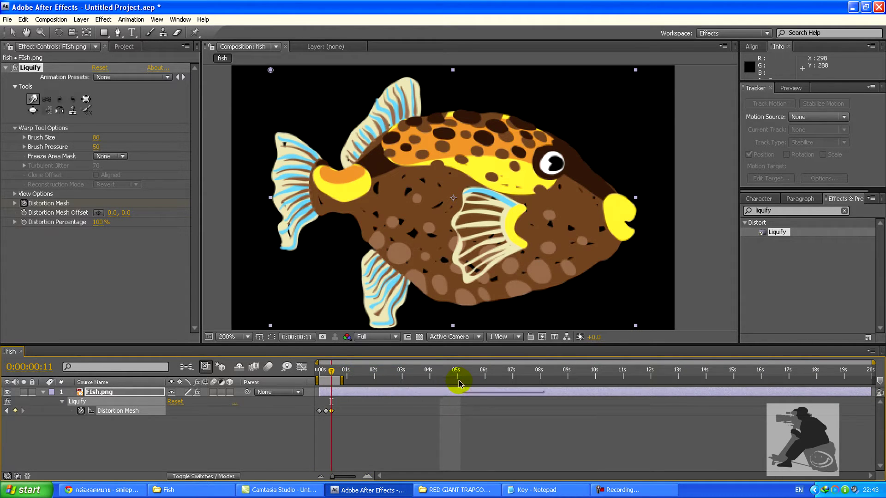
pyautogui.moveTo(342, 381)
pyautogui.mouseDown()
pyautogui.moveTo(872, 383)
pyautogui.moveTo(334, 382)
pyautogui.mouseUp()
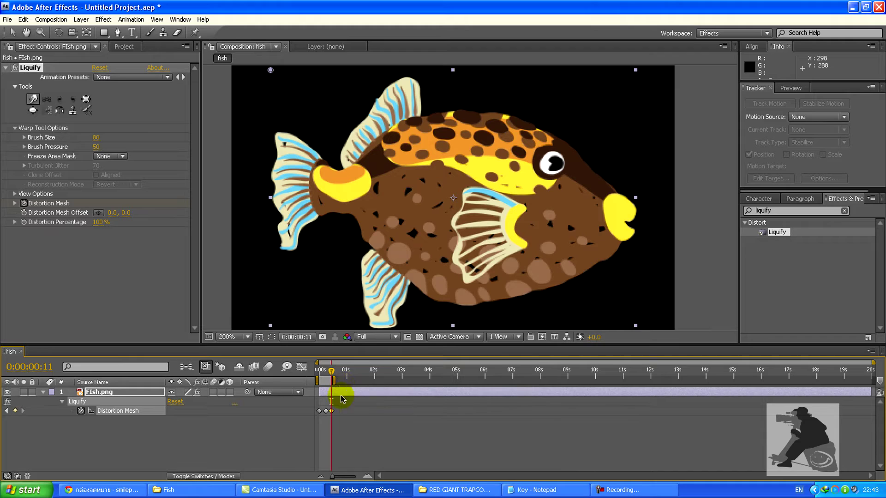
pyautogui.moveTo(334, 478); pyautogui.dragTo(393, 475)
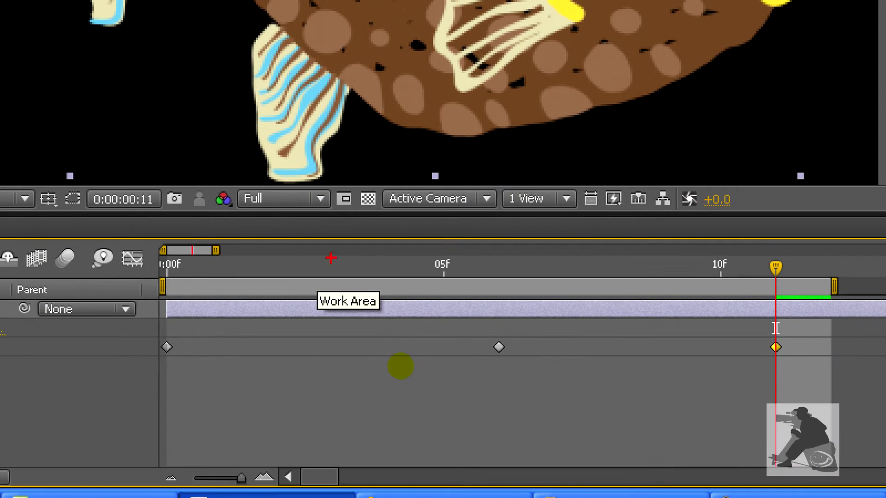
# Trim the fish composition to its work area.
pyautogui.moveTo(180, 292)
pyautogui.mouseDown()
pyautogui.moveTo(223, 276)
pyautogui.moveTo(270, 281)
pyautogui.mouseUp()
pyautogui.moveTo(274, 294); pyautogui.dragTo(601, 281)
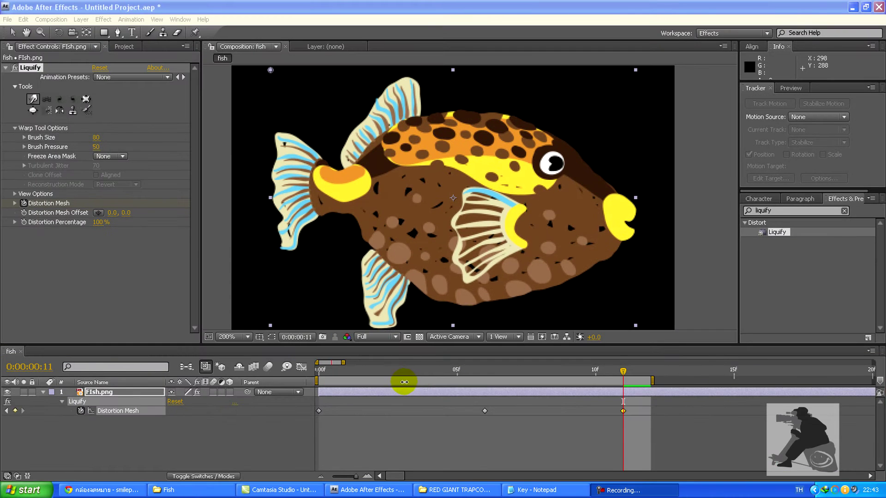
pyautogui.rightClick(339, 287)
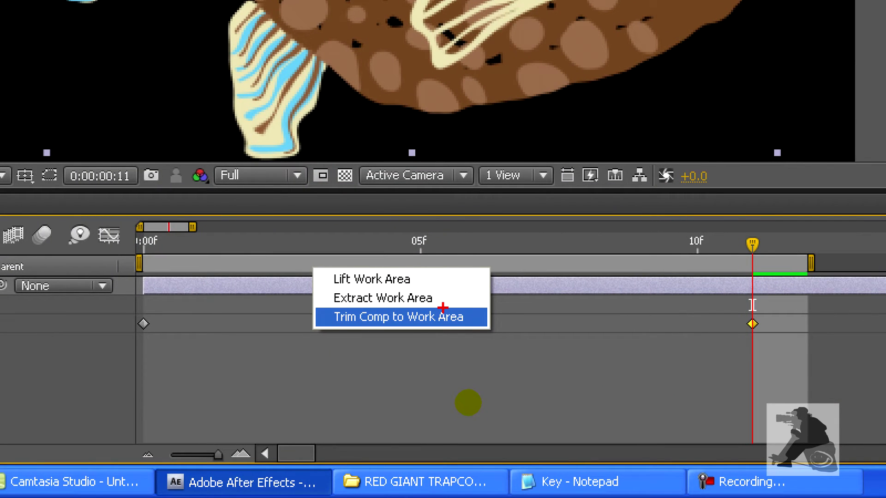
pyautogui.moveTo(337, 329); pyautogui.dragTo(467, 328)
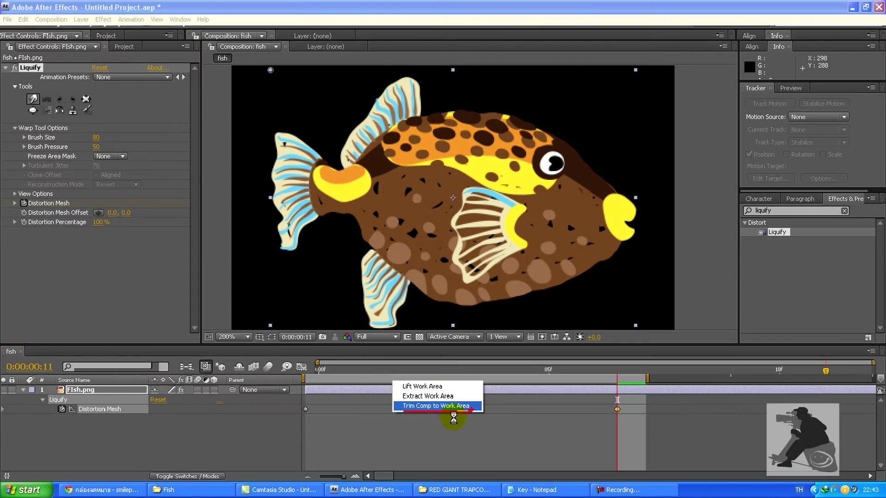
pyautogui.click(456, 318)
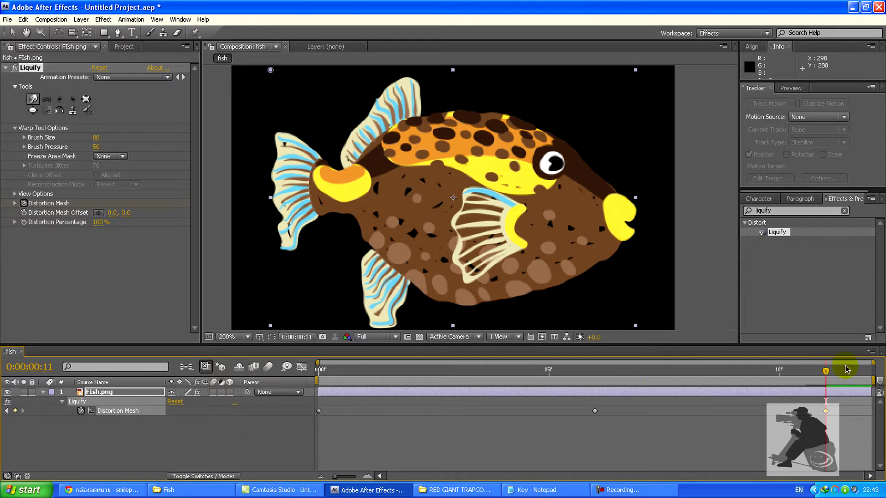
# Scrub through the trimmed composition and play a RAM preview of the fish's swimming motion.
pyautogui.moveTo(828, 375); pyautogui.dragTo(574, 393)
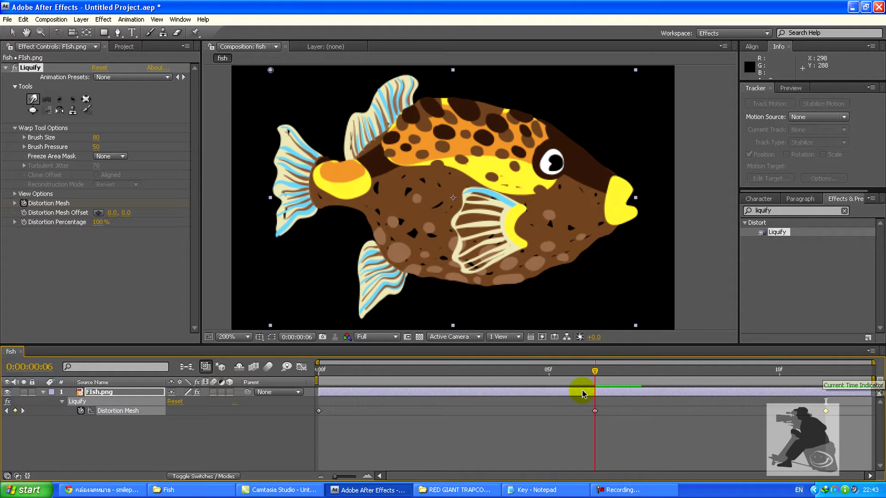
pyautogui.moveTo(584, 394); pyautogui.dragTo(649, 391)
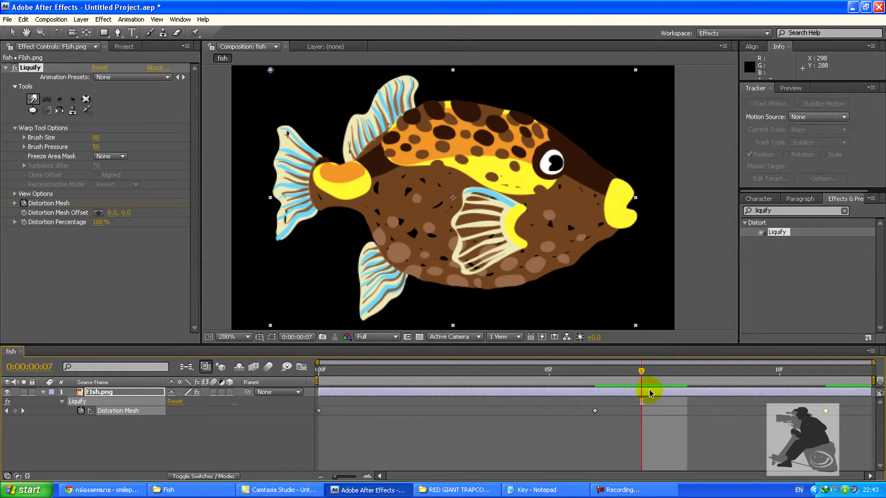
pyautogui.press('KP_0')
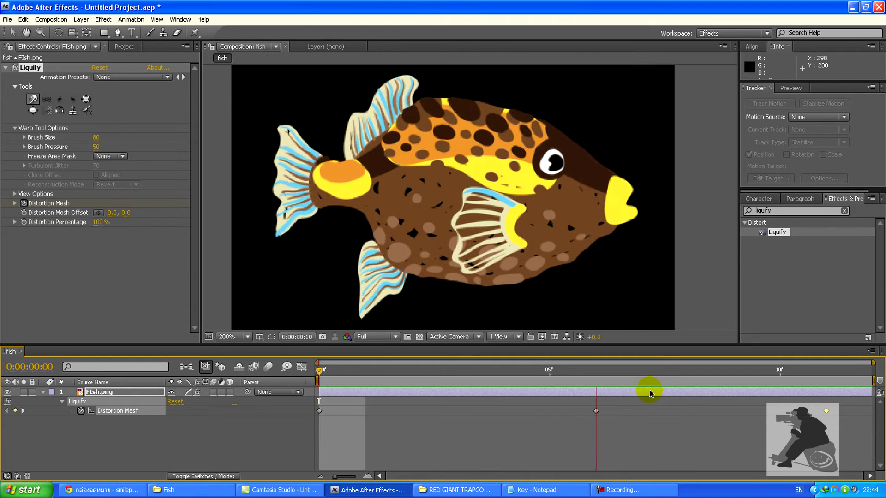
pyautogui.press('space')
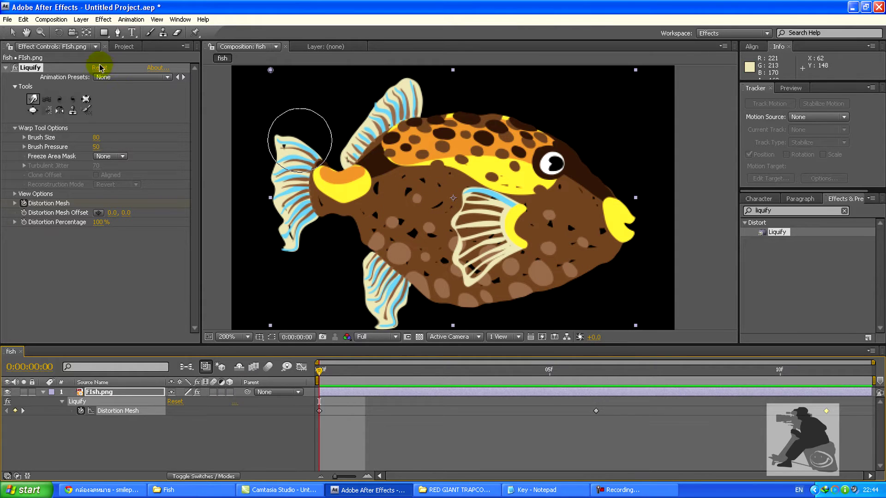
# Add the fish composition to the render queue and set its output module channels to RGB + Alpha.
pyautogui.click(46, 21)
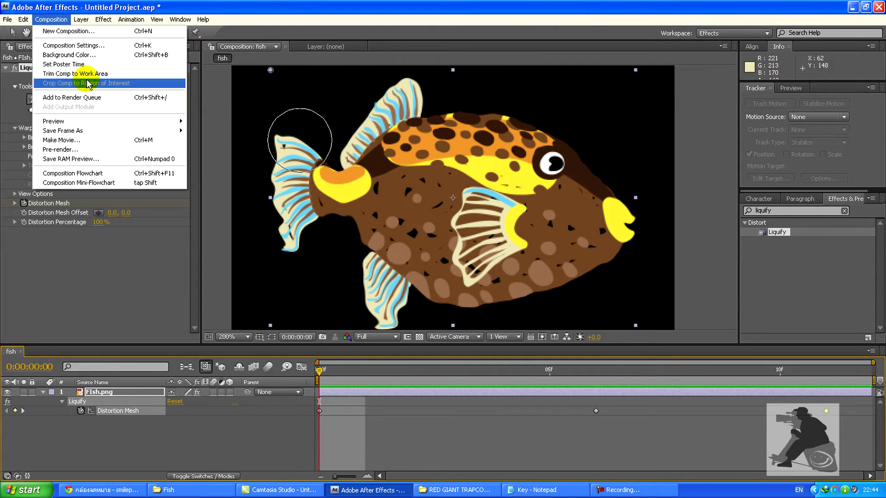
pyautogui.click(89, 98)
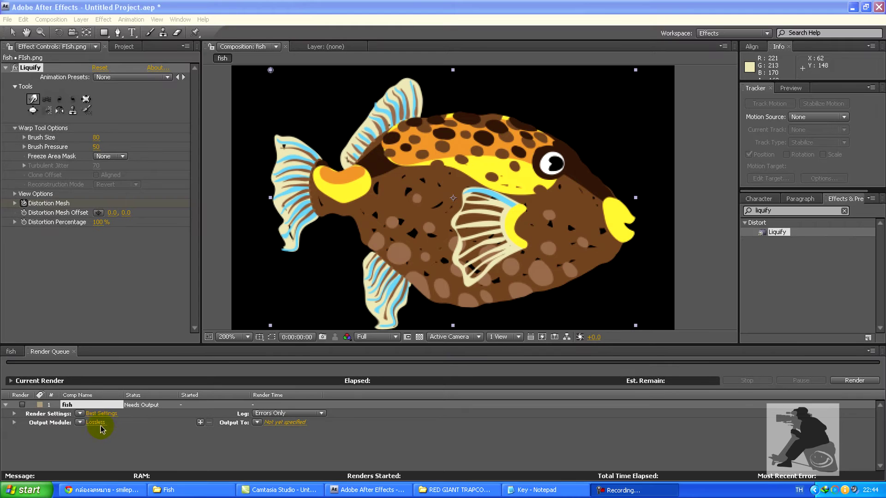
pyautogui.click(96, 423)
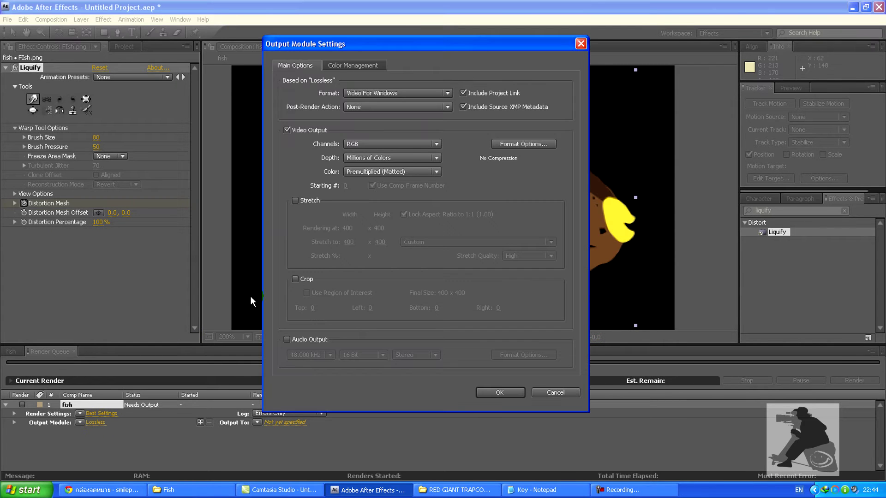
pyautogui.click(436, 144)
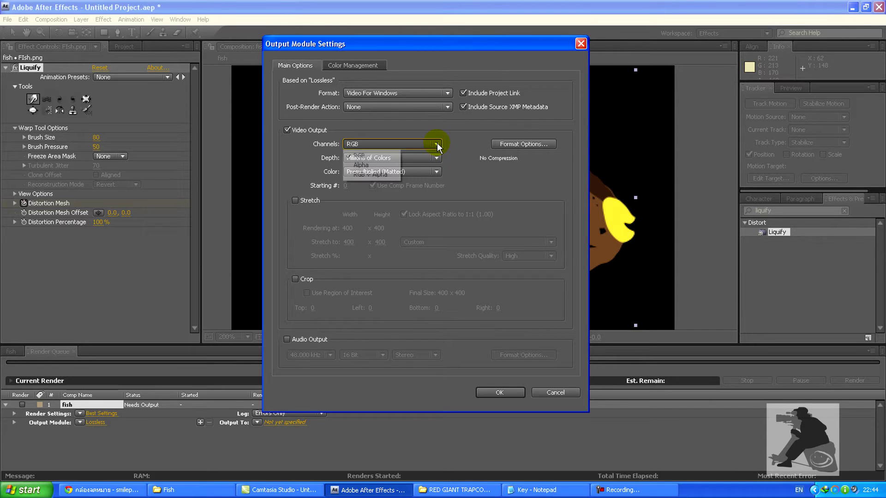
pyautogui.click(390, 175)
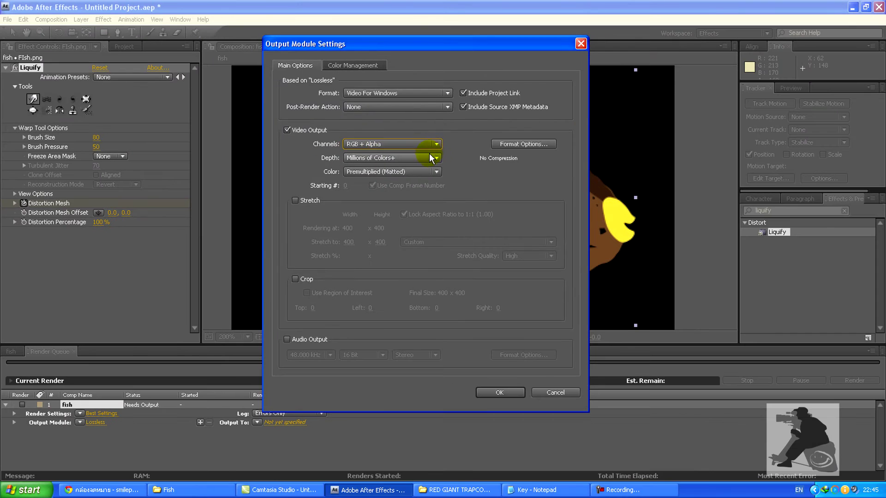
pyautogui.click(494, 391)
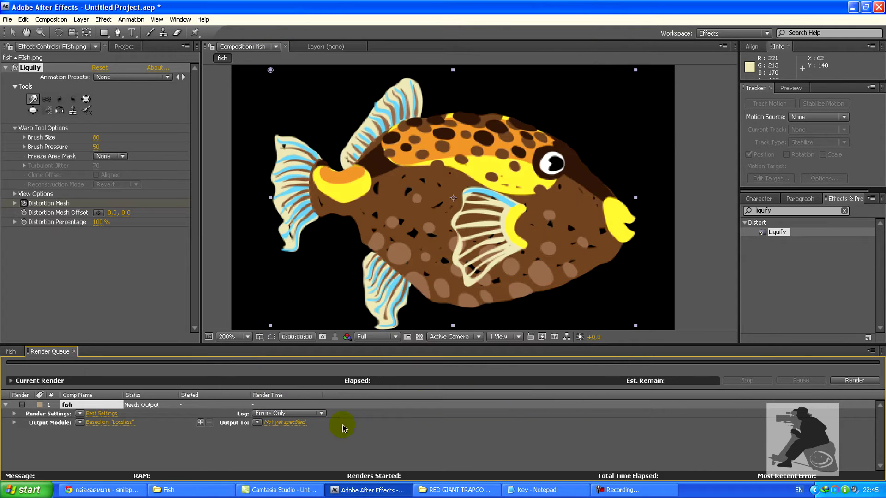
# Set the render output to a Video For Windows file named Fish footage 3 in the Fish folder.
pyautogui.click(285, 422)
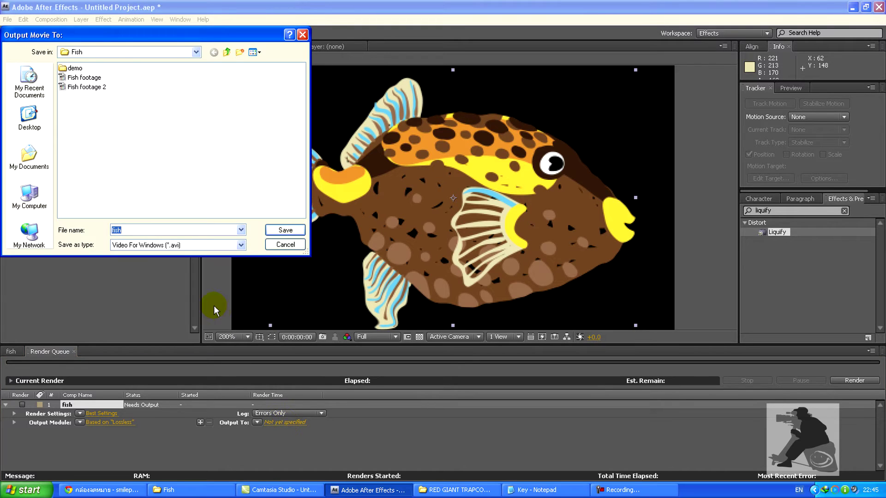
pyautogui.click(87, 87)
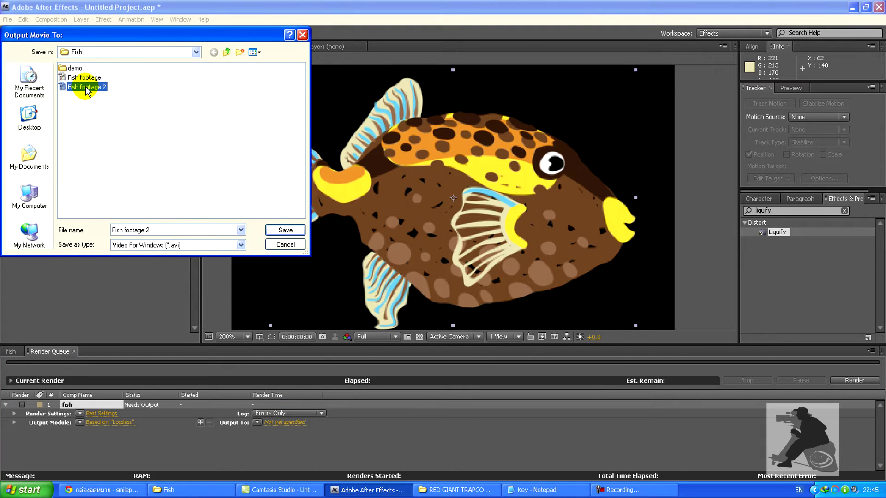
pyautogui.doubleClick(161, 227)
pyautogui.write('3')
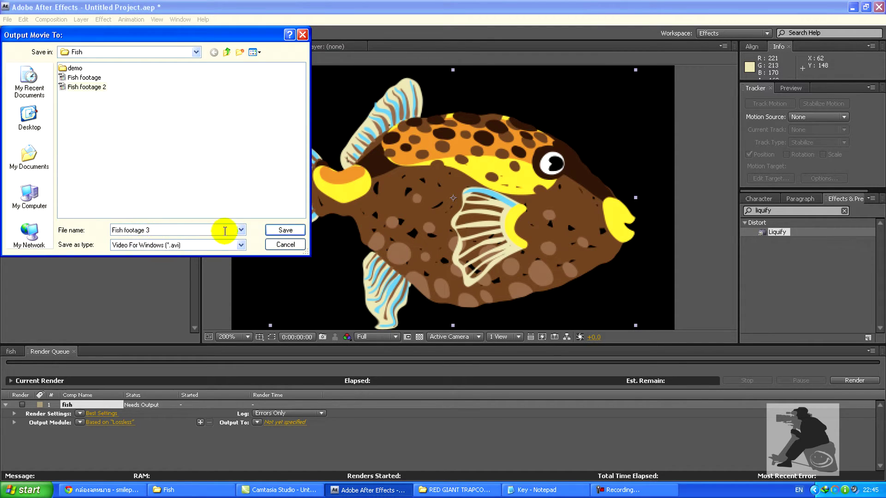
pyautogui.click(286, 231)
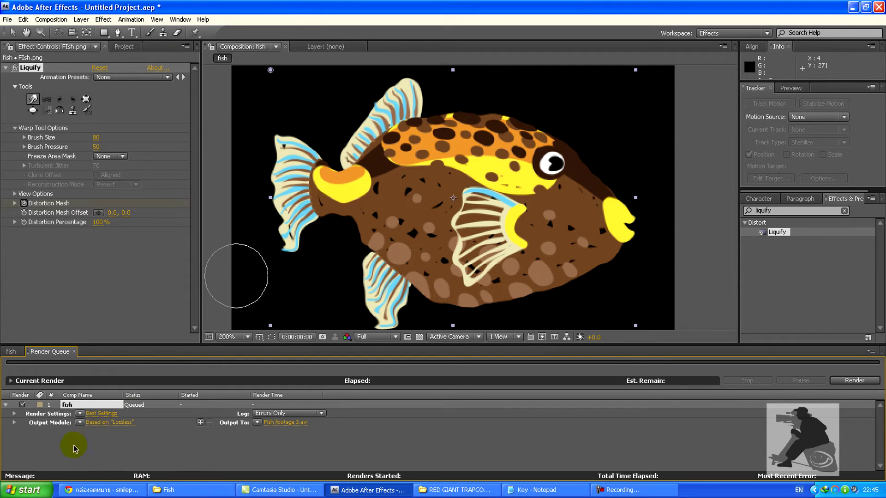
# Check the frame rate, time span and duration in the fish composition's render settings and accept them.
pyautogui.click(102, 414)
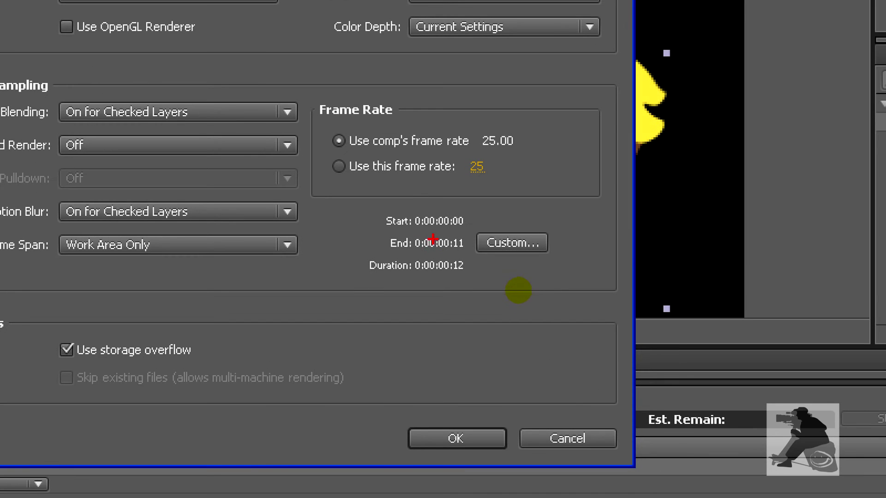
pyautogui.moveTo(407, 234); pyautogui.dragTo(456, 226)
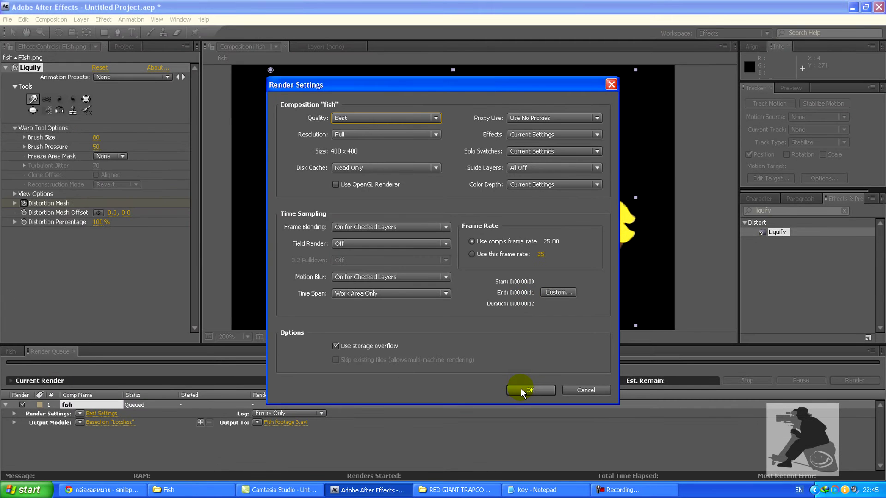
pyautogui.click(457, 438)
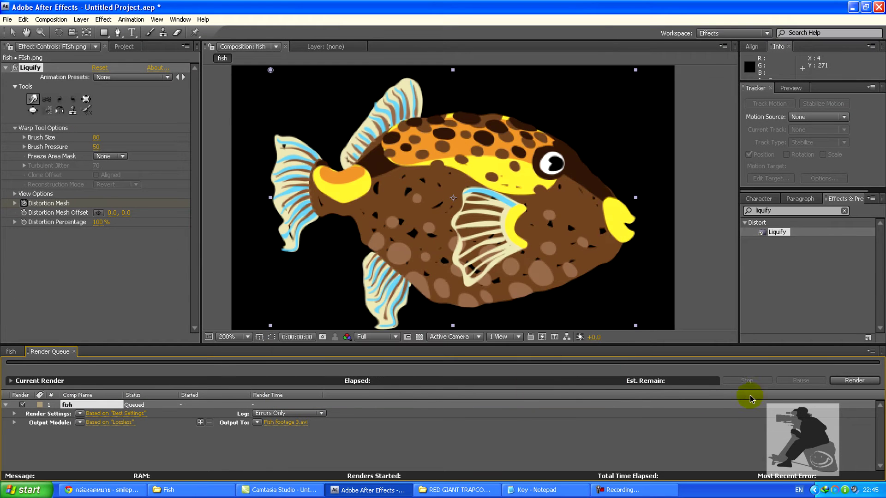
# Render the queued fish composition and close the render queue.
pyautogui.click(855, 381)
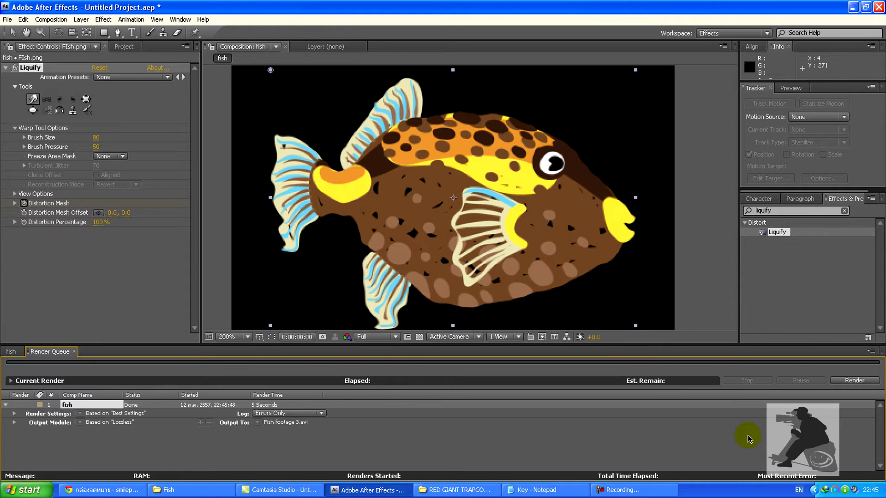
pyautogui.click(74, 352)
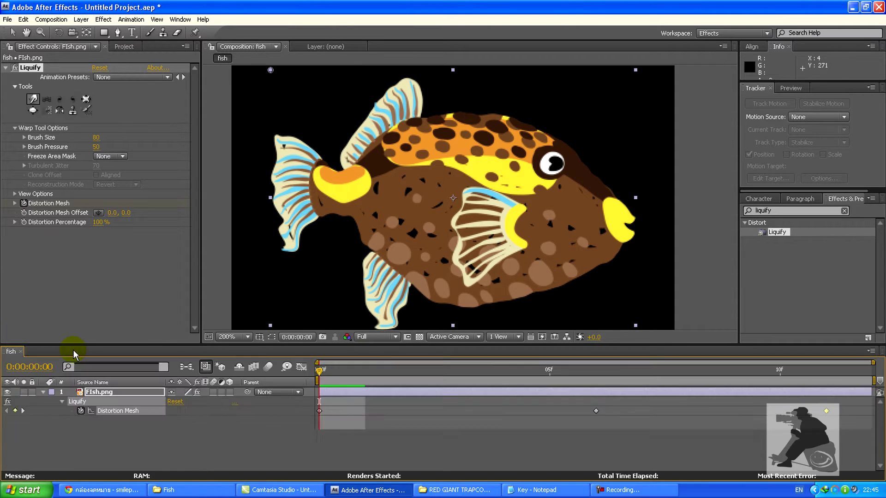
# Import the rendered Fish footage 3 video from the Fish folder into the project.
pyautogui.click(123, 46)
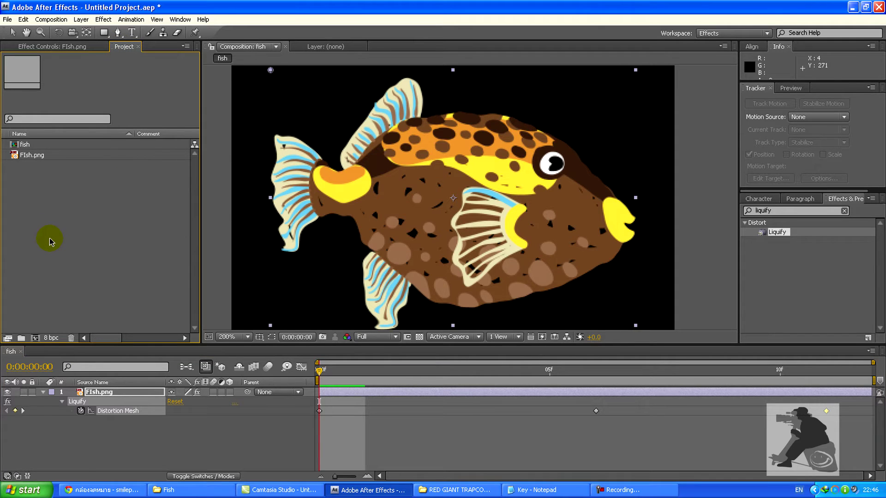
pyautogui.click(184, 490)
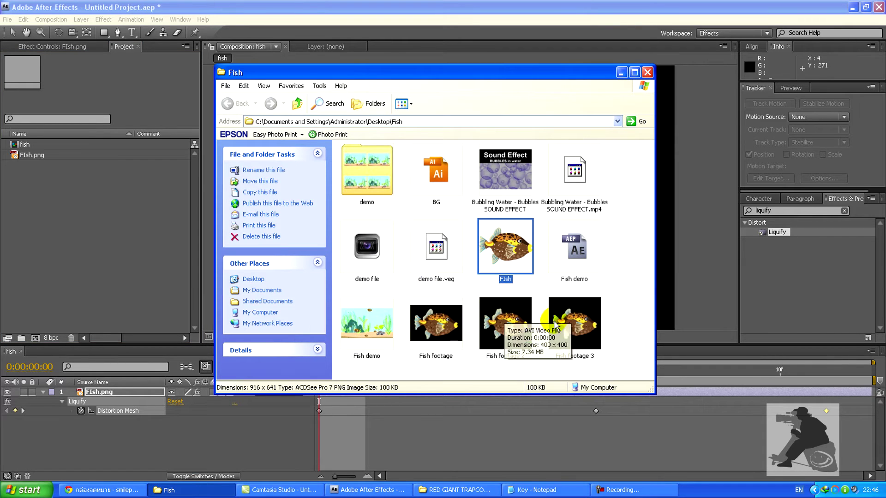
pyautogui.click(576, 328)
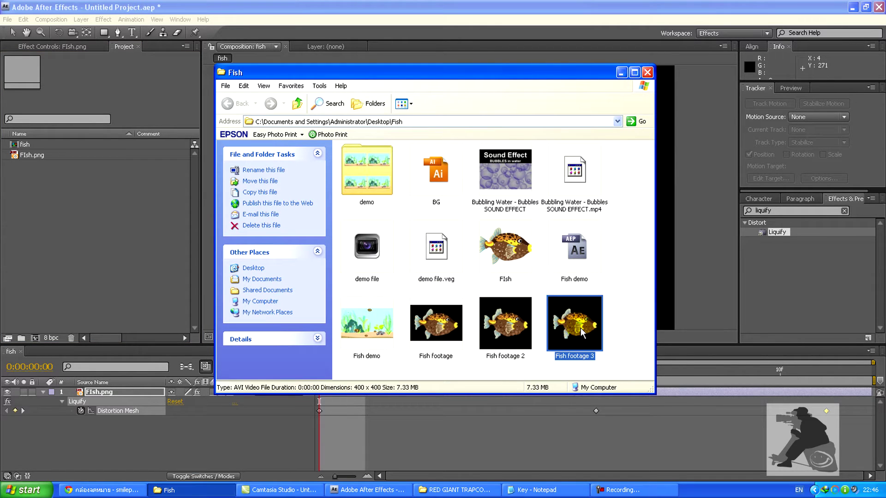
pyautogui.moveTo(579, 327); pyautogui.dragTo(128, 251)
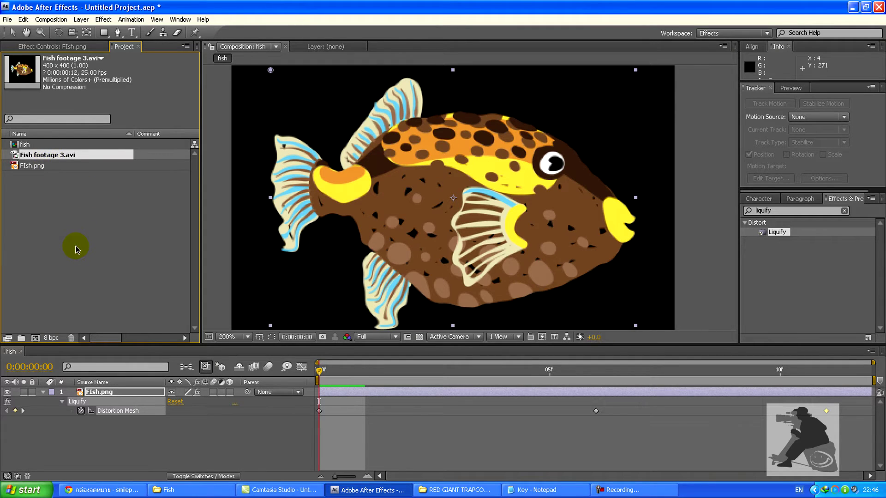
pyautogui.click(78, 249)
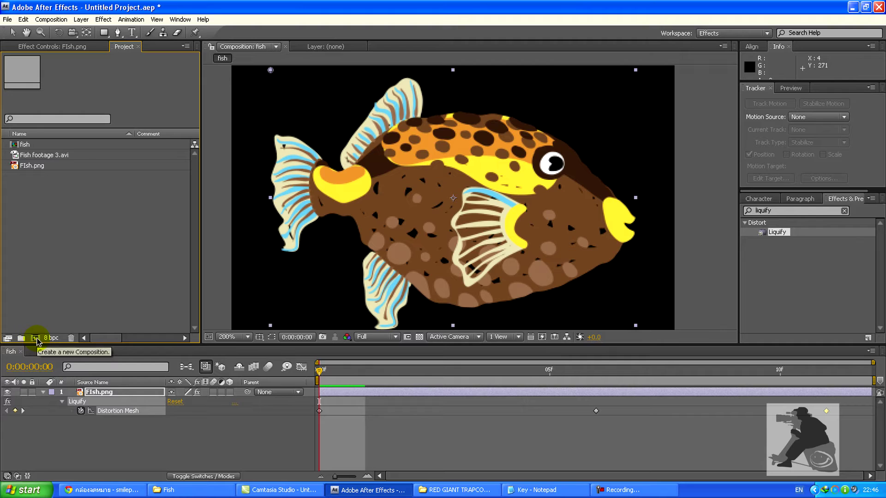
# Create a new composition with the HDTV 1080 25 preset and fit it in the viewer.
pyautogui.click(36, 339)
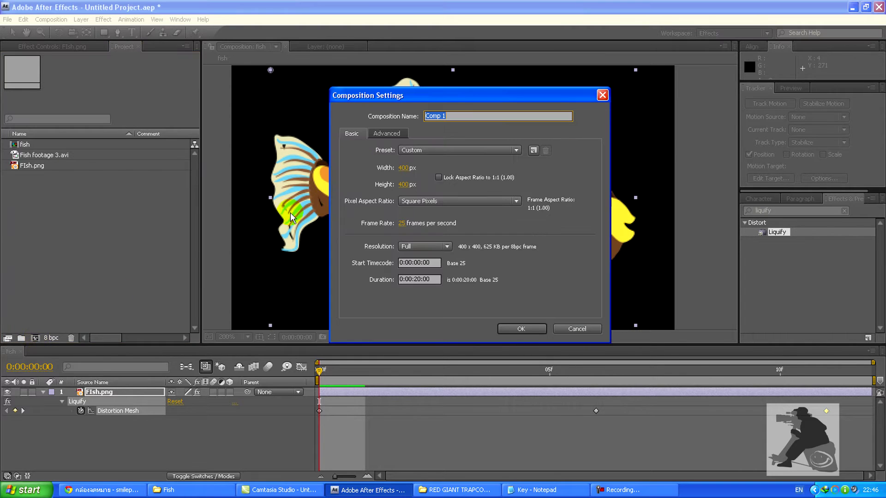
pyautogui.click(515, 155)
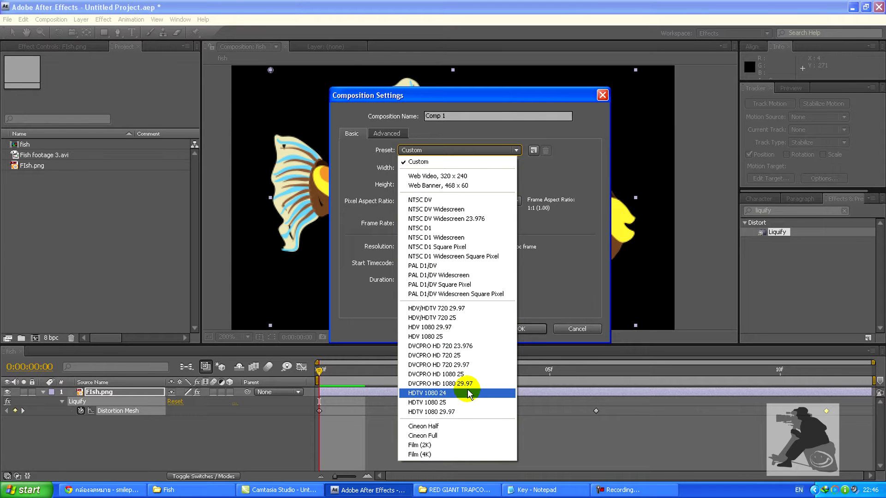
pyautogui.click(450, 404)
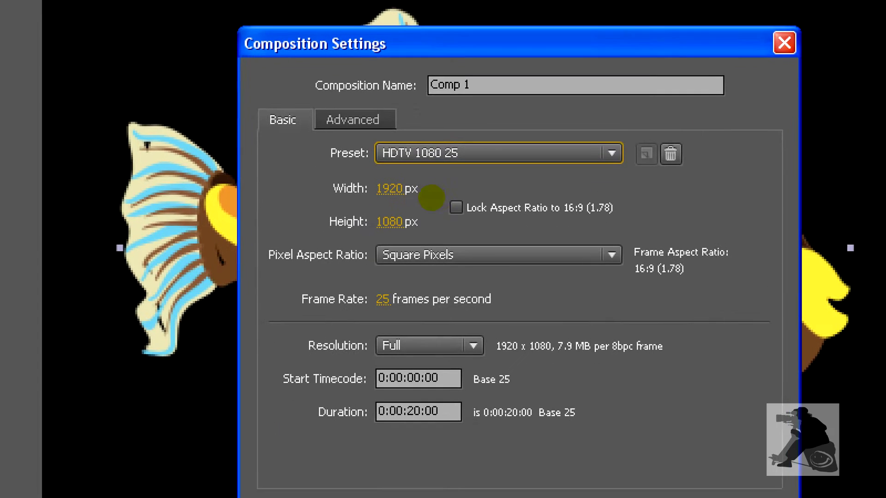
pyautogui.moveTo(364, 153); pyautogui.dragTo(458, 152)
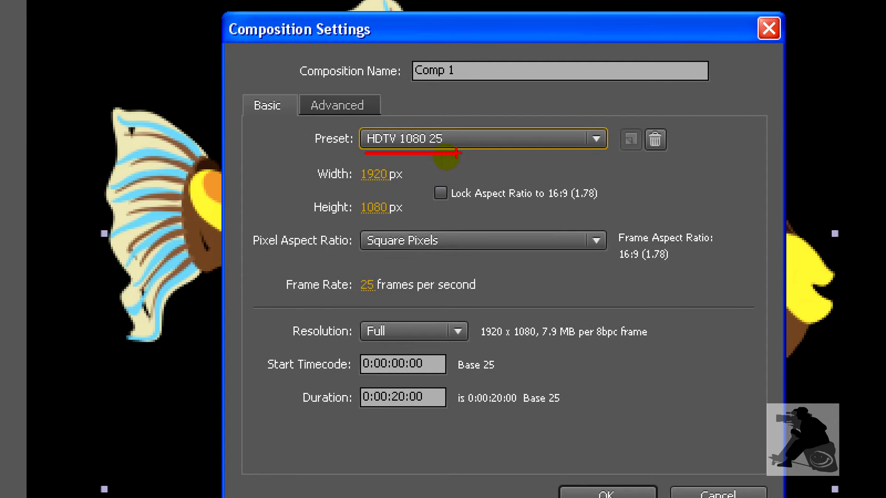
pyautogui.moveTo(373, 182); pyautogui.dragTo(359, 185)
pyautogui.moveTo(361, 220); pyautogui.dragTo(407, 219)
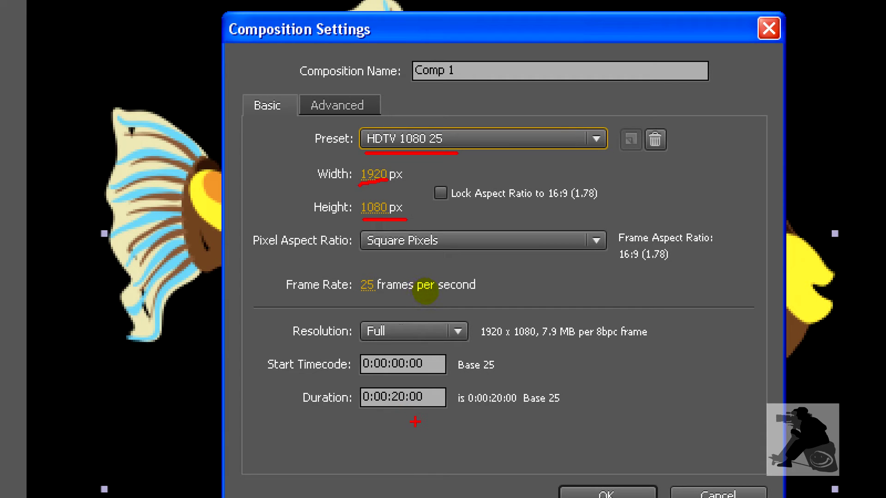
pyautogui.press('Escape')
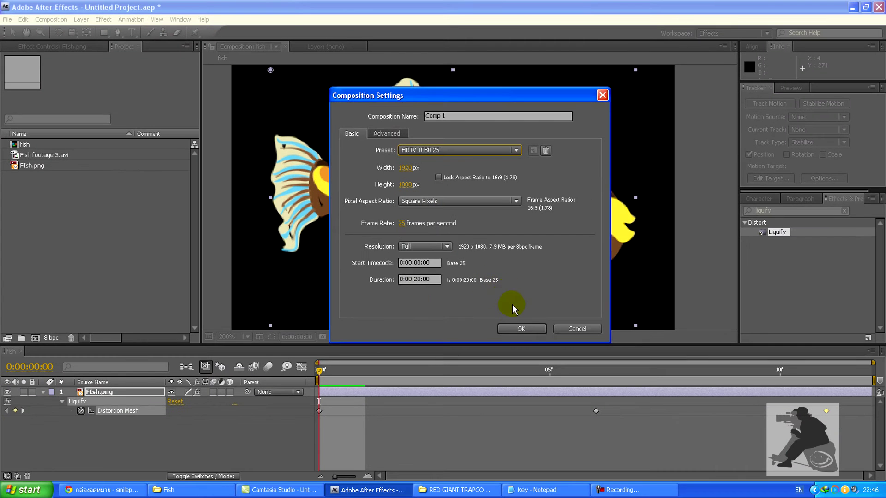
pyautogui.click(520, 330)
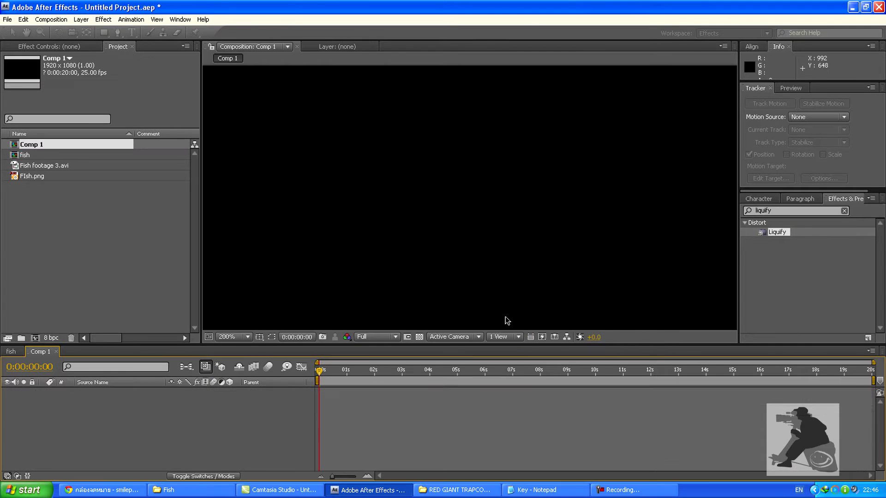
pyautogui.click(248, 337)
pyautogui.click(245, 188)
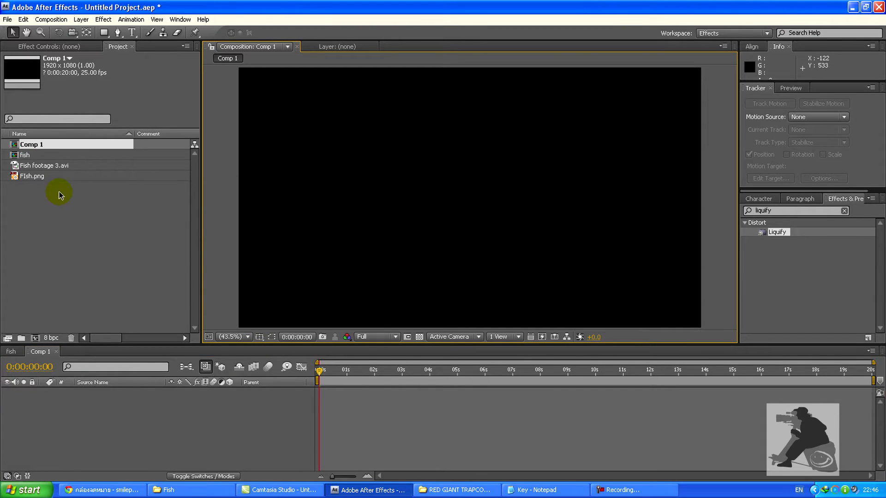
# Set the footage interpretation of Fish footage 3.avi to loop 50 times.
pyautogui.click(42, 170)
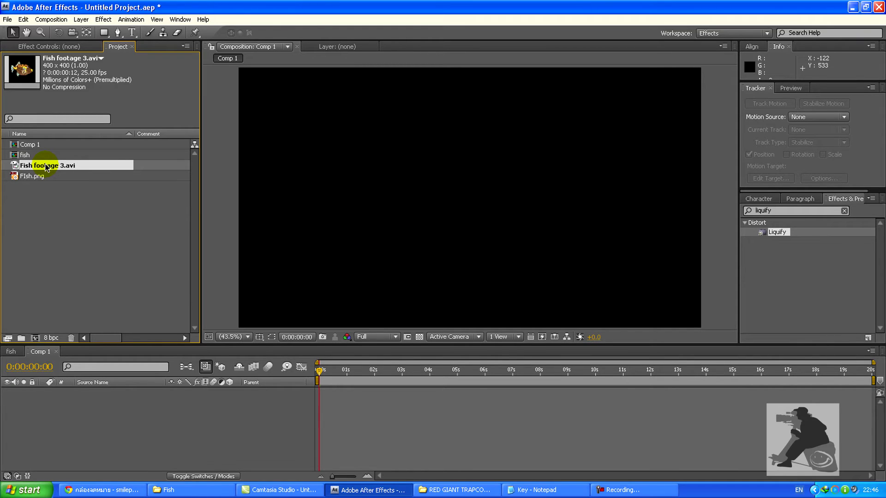
pyautogui.rightClick(49, 168)
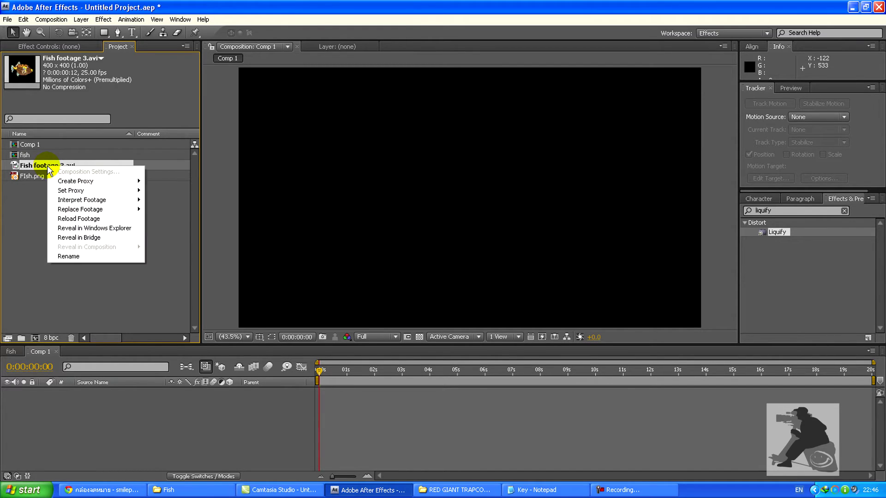
pyautogui.moveTo(119, 199)
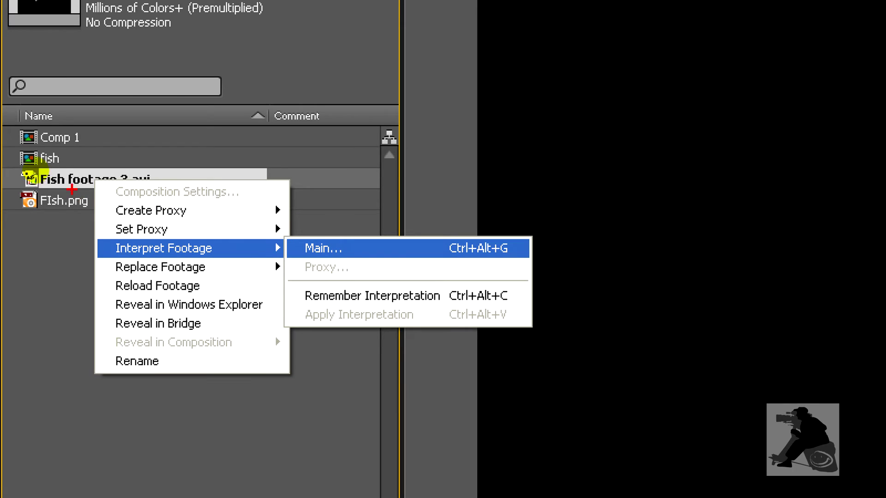
pyautogui.moveTo(43, 190); pyautogui.dragTo(76, 184)
pyautogui.moveTo(114, 260); pyautogui.dragTo(217, 259)
pyautogui.moveTo(309, 260); pyautogui.dragTo(345, 259)
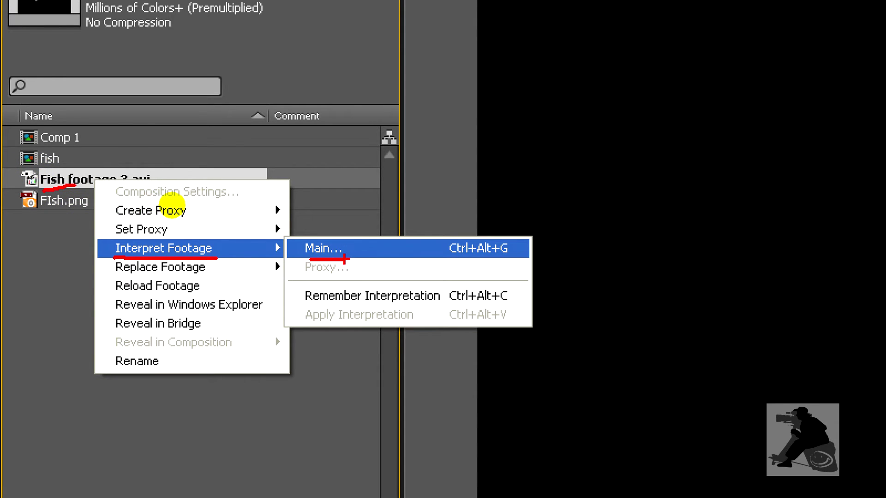
pyautogui.click(337, 251)
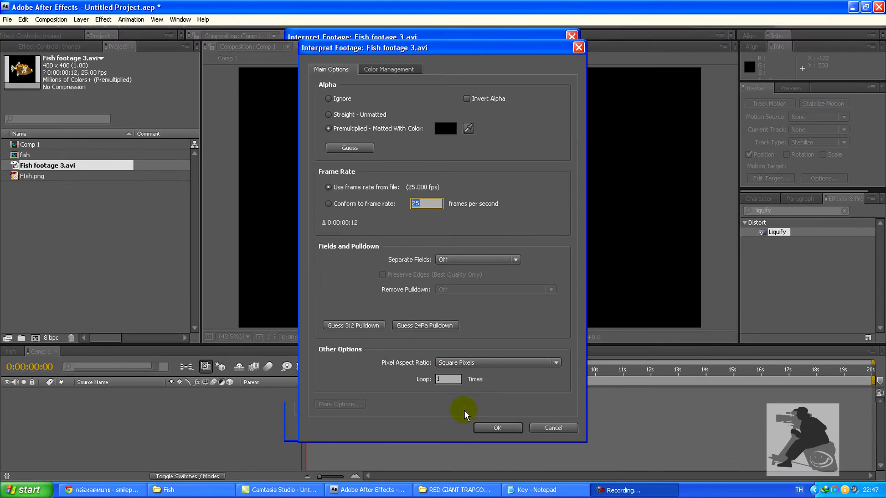
pyautogui.click(446, 378)
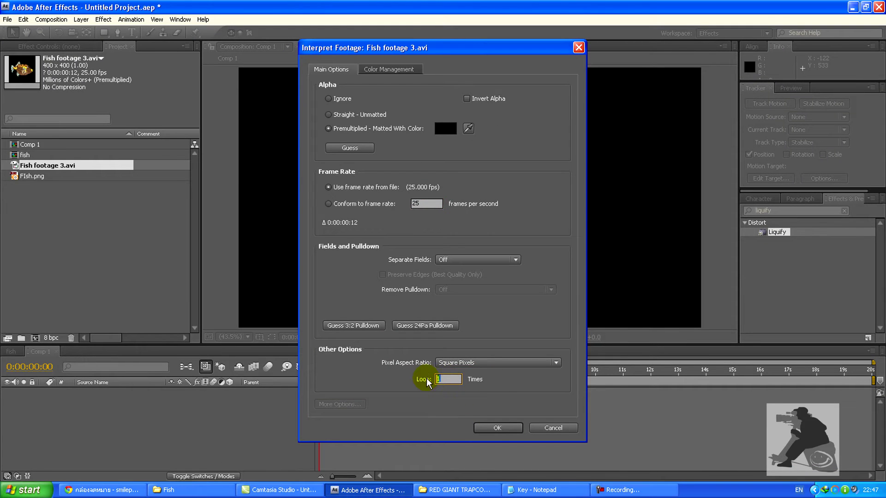
pyautogui.write('50')
pyautogui.doubleClick(440, 379)
pyautogui.click(497, 427)
pyautogui.click(130, 238)
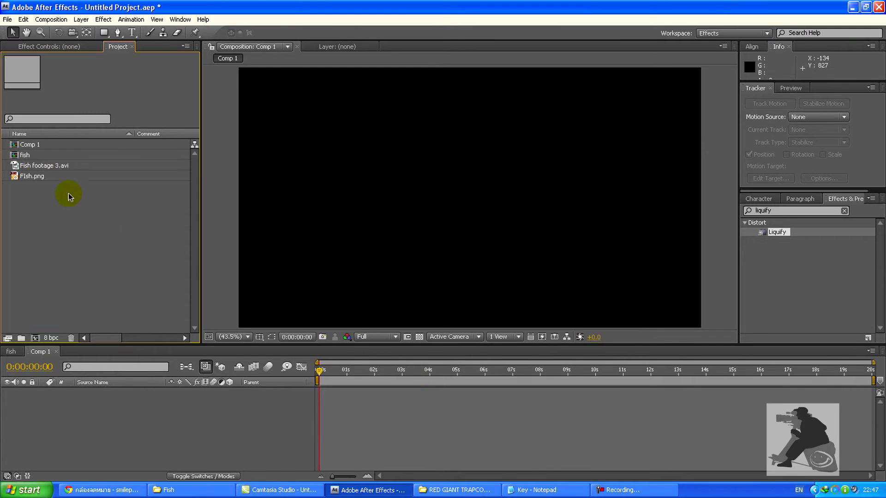
# Add the looped Fish footage 3.avi to Comp 1 as a layer and play a preview of its swimming motion.
pyautogui.click(32, 167)
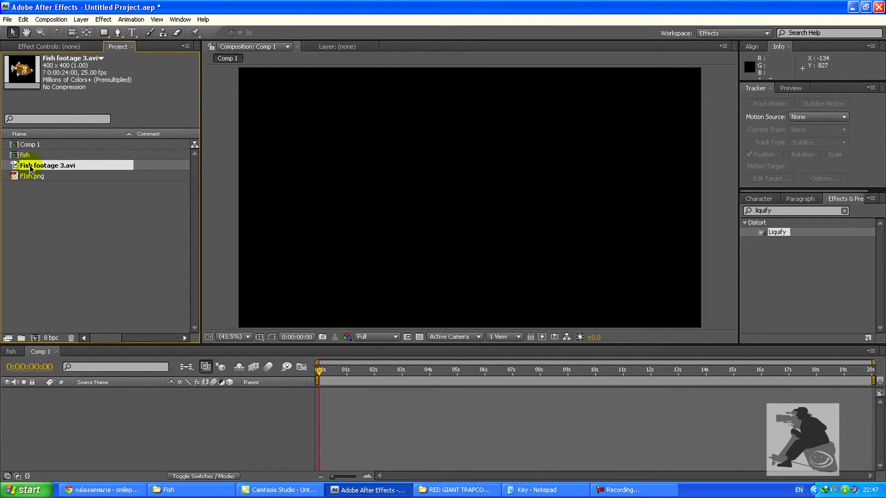
pyautogui.moveTo(30, 169); pyautogui.dragTo(69, 399)
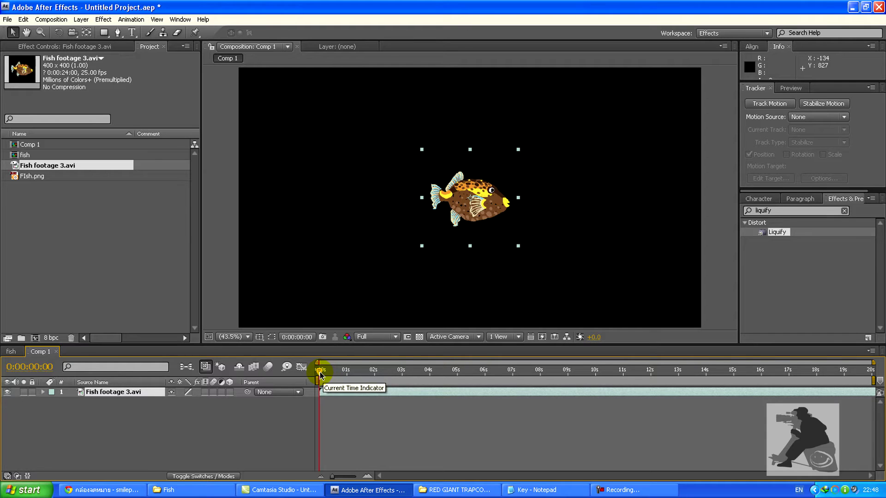
pyautogui.press('space')
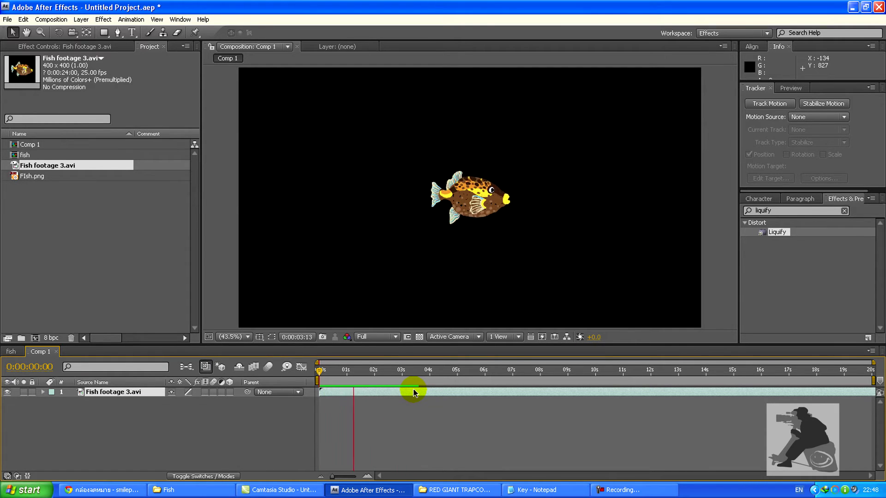
pyautogui.click(414, 393)
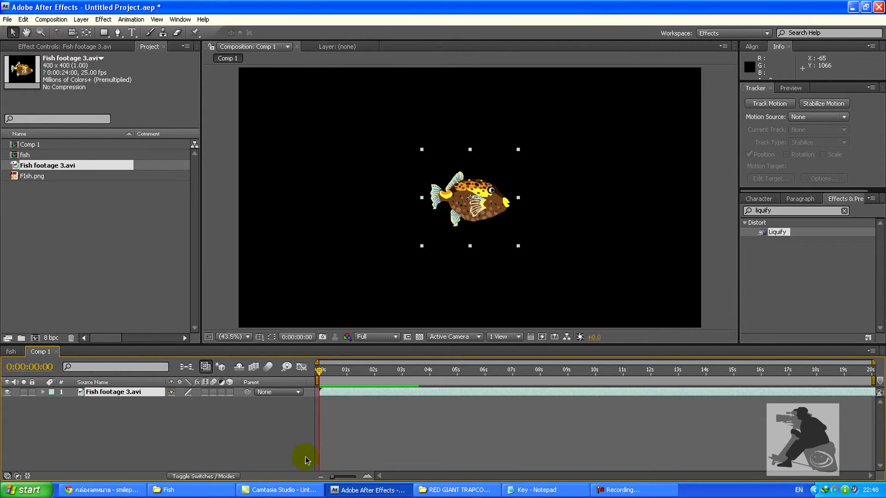
# Examine the looped fish layer at frame 11 in an enlarged timeline, then restore the full time range.
pyautogui.moveTo(334, 480); pyautogui.dragTo(365, 476)
pyautogui.click(414, 373)
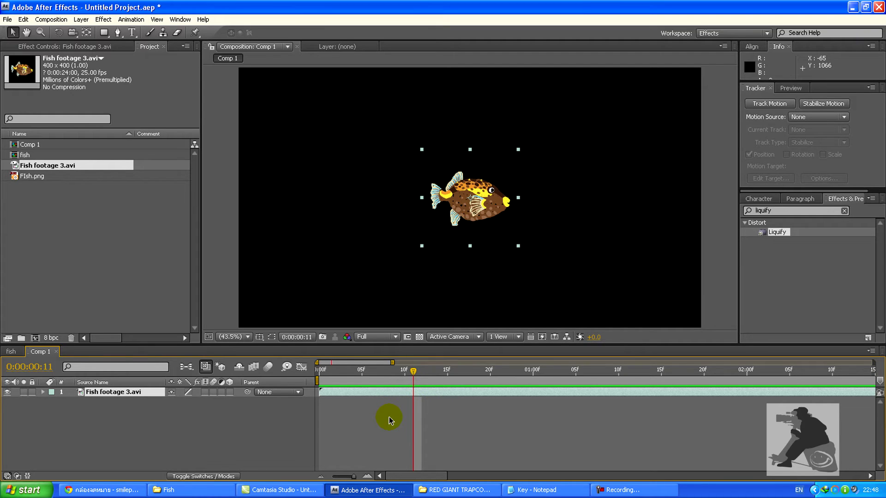
pyautogui.click(353, 477)
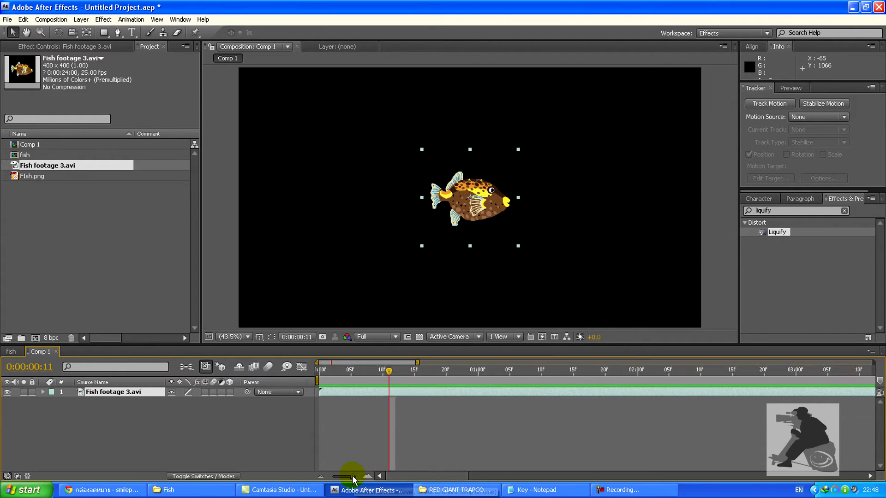
pyautogui.moveTo(353, 478); pyautogui.dragTo(332, 477)
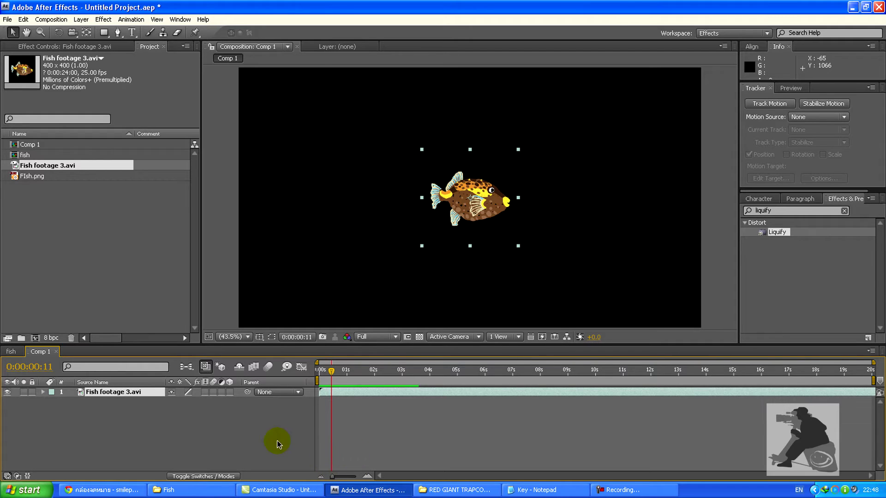
# Create a white 1920 x 1080 solid named particular above the fish layer in Comp 1.
pyautogui.click(131, 424)
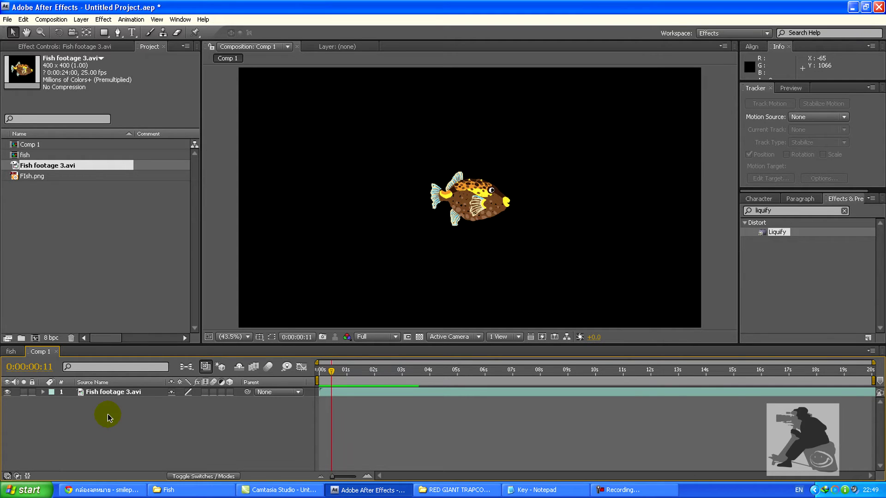
pyautogui.hotkey('ctrl', 'y')
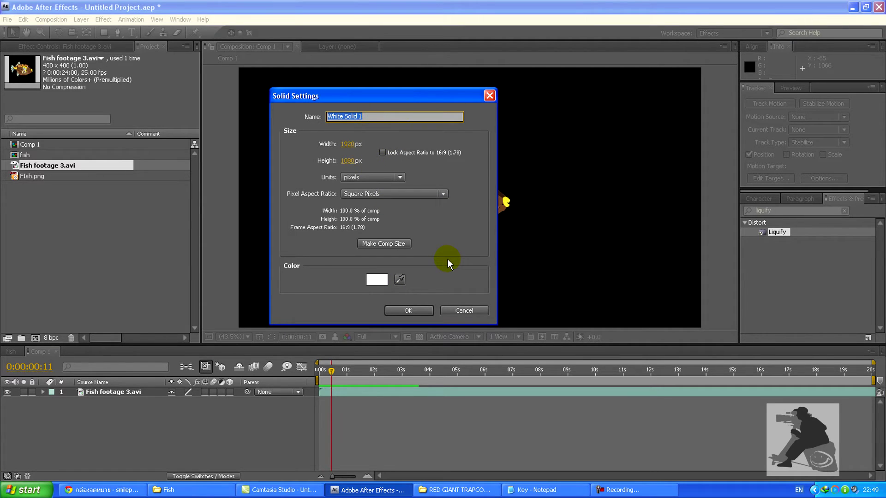
pyautogui.write('particular')
pyautogui.click(405, 311)
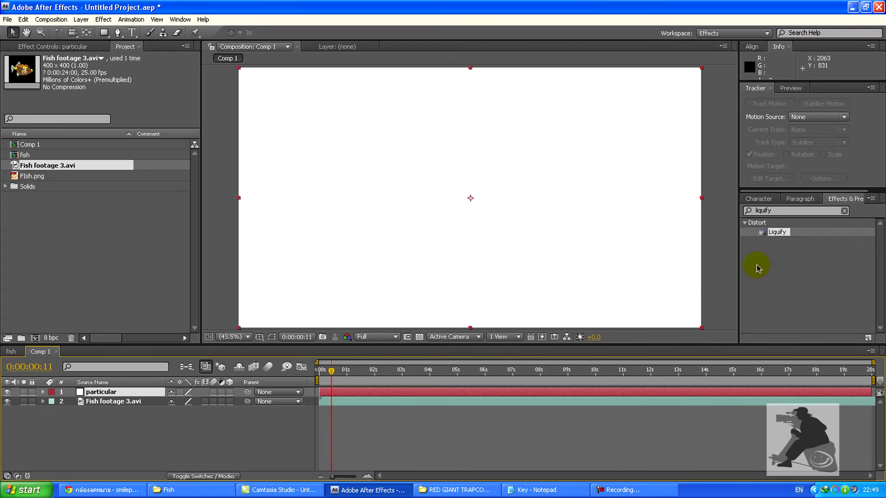
# Find the Trapcode Particular effect and apply it to the particular solid in Comp 1.
pyautogui.click(836, 200)
pyautogui.click(829, 196)
pyautogui.click(778, 210)
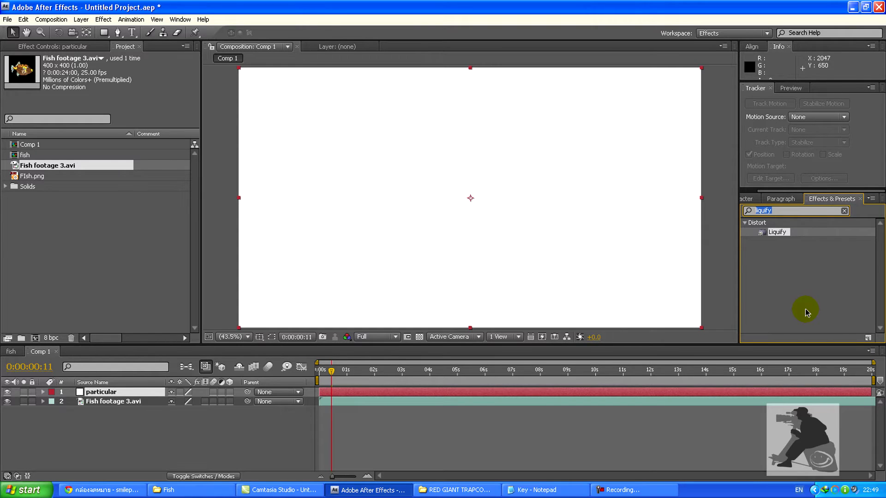
pyautogui.write('particular')
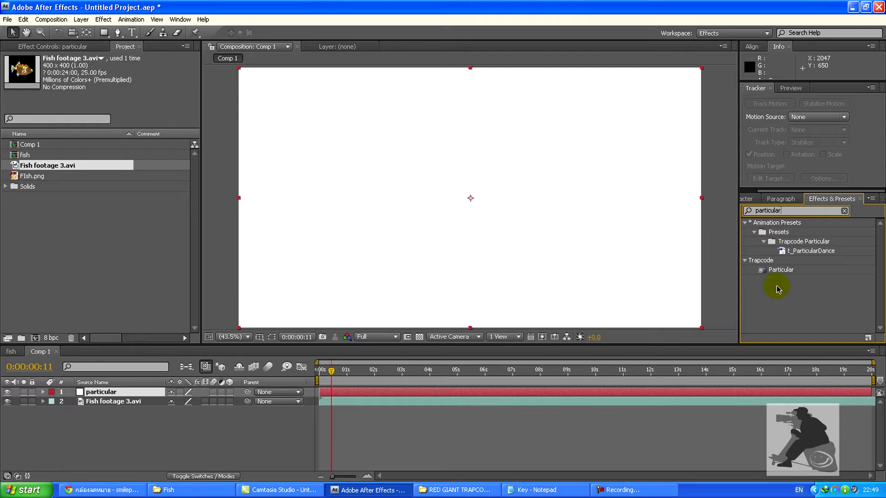
pyautogui.moveTo(783, 277); pyautogui.dragTo(744, 277)
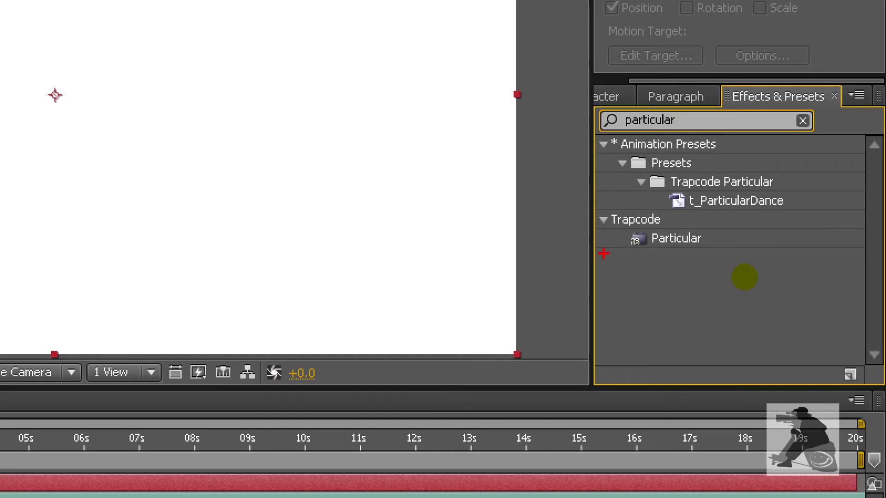
pyautogui.moveTo(604, 254); pyautogui.dragTo(809, 255)
pyautogui.moveTo(601, 254)
pyautogui.mouseDown()
pyautogui.moveTo(582, 229)
pyautogui.moveTo(583, 205)
pyautogui.moveTo(721, 203)
pyautogui.moveTo(744, 214)
pyautogui.moveTo(752, 252)
pyautogui.mouseUp()
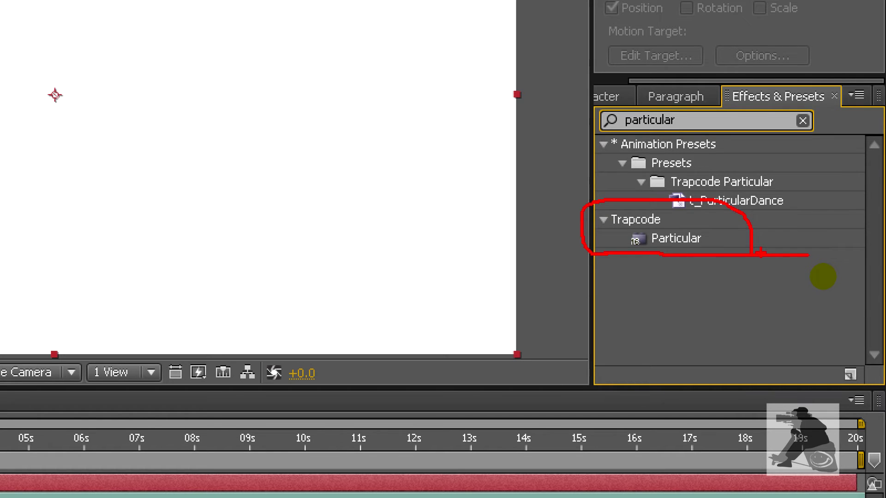
pyautogui.press('Escape')
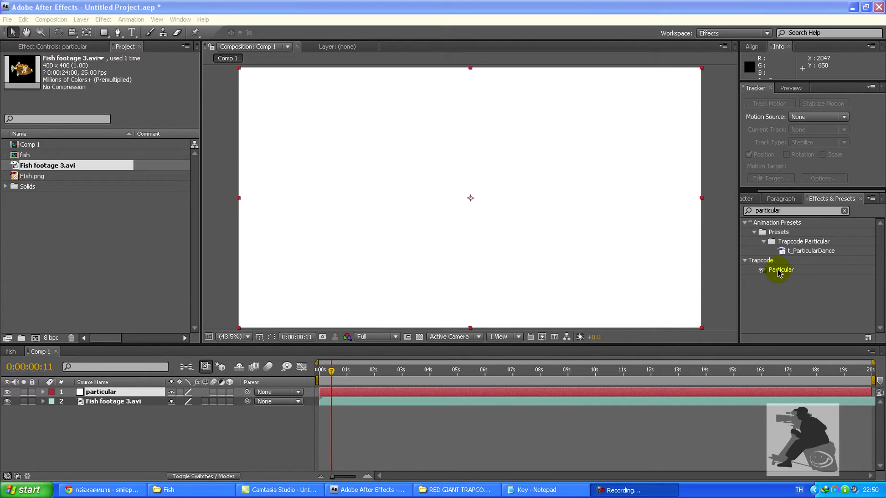
pyautogui.moveTo(778, 273); pyautogui.dragTo(544, 273)
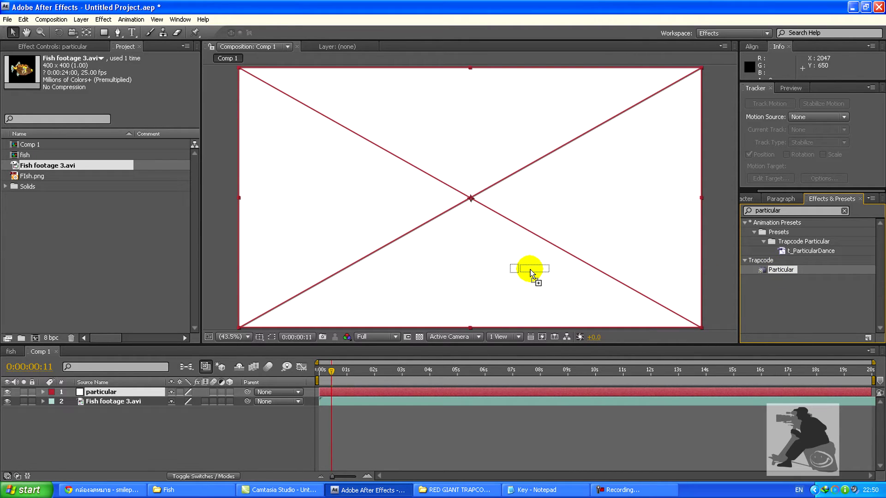
pyautogui.moveTo(531, 269); pyautogui.dragTo(531, 269)
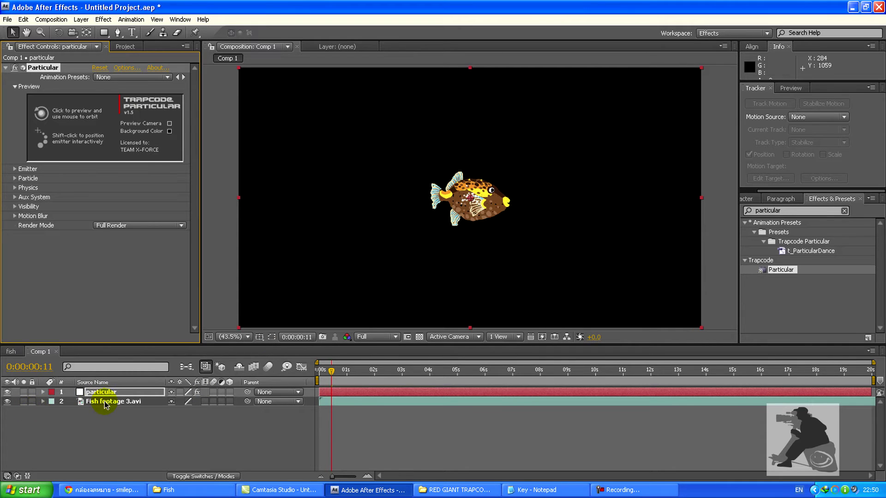
# Hide the Fish footage 3.avi layer and scrub Comp 1 to about 5 seconds to preview the default particles.
pyautogui.click(6, 402)
pyautogui.moveTo(332, 372); pyautogui.dragTo(426, 376)
pyautogui.moveTo(444, 376); pyautogui.dragTo(475, 374)
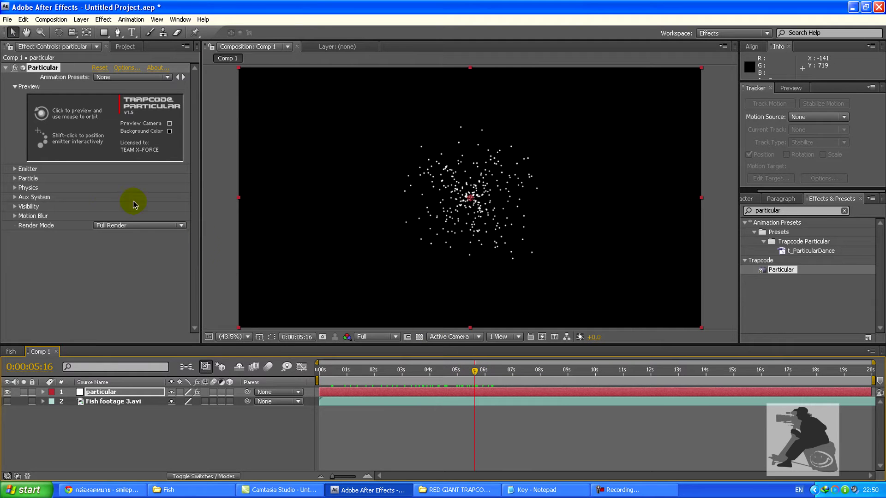
# Set the Particular emitter's Particles/sec to 5 and scrub the timeline to check the emission.
pyautogui.click(14, 87)
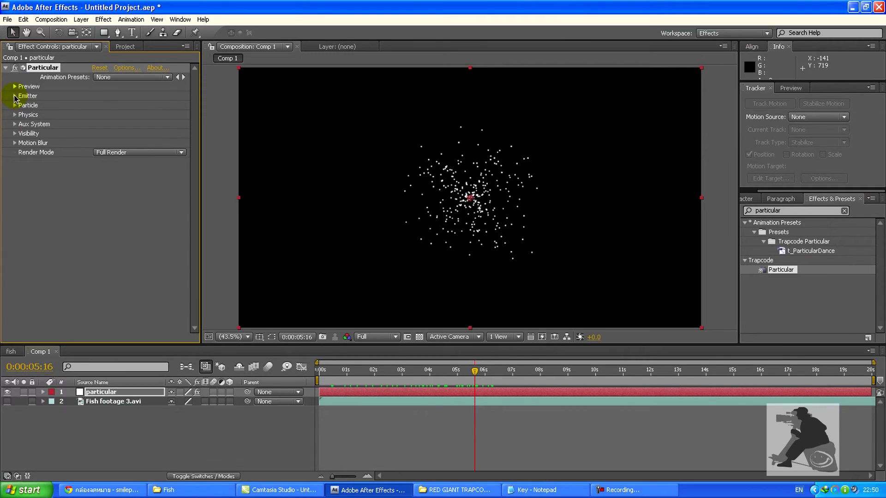
pyautogui.click(15, 96)
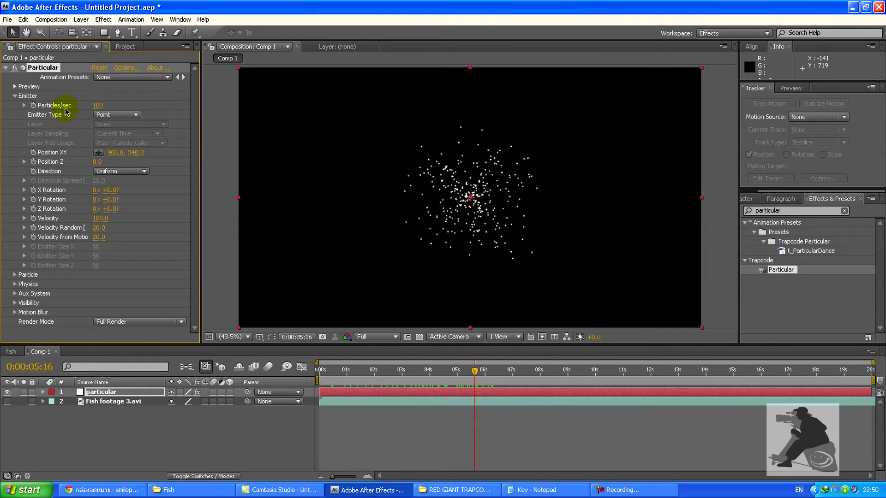
pyautogui.click(96, 107)
pyautogui.write('5')
pyautogui.press('Return')
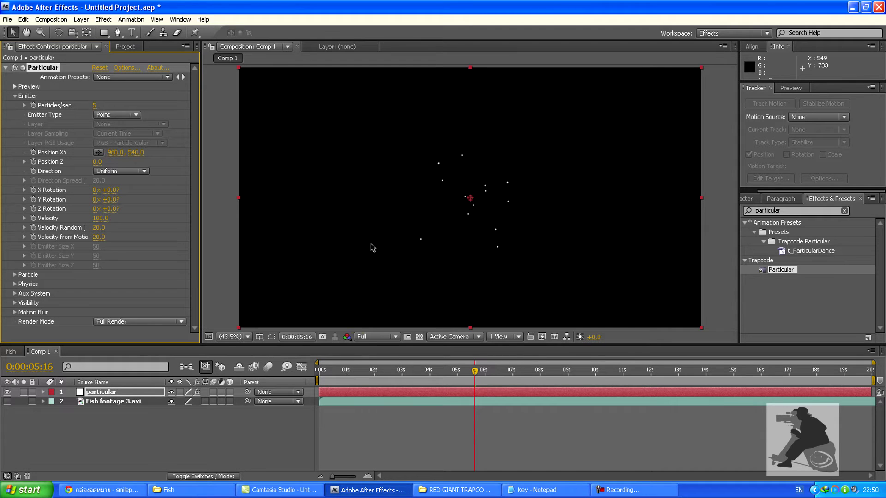
pyautogui.click(352, 370)
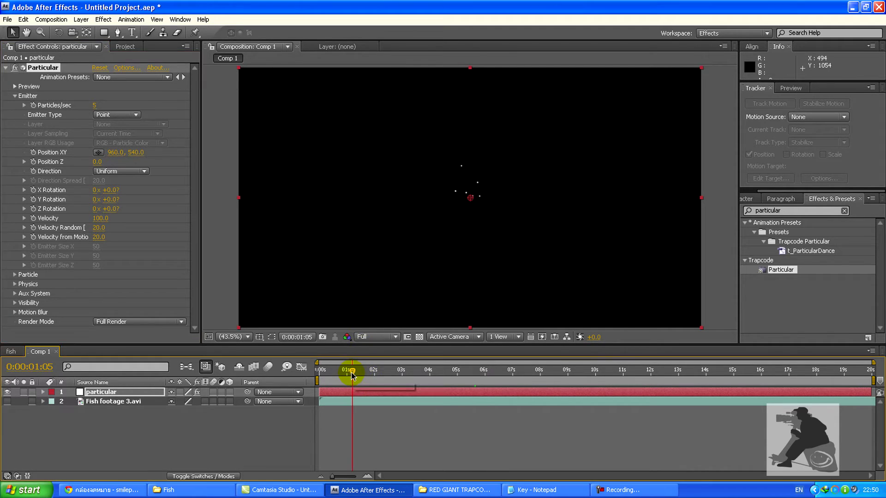
pyautogui.moveTo(353, 372); pyautogui.dragTo(447, 374)
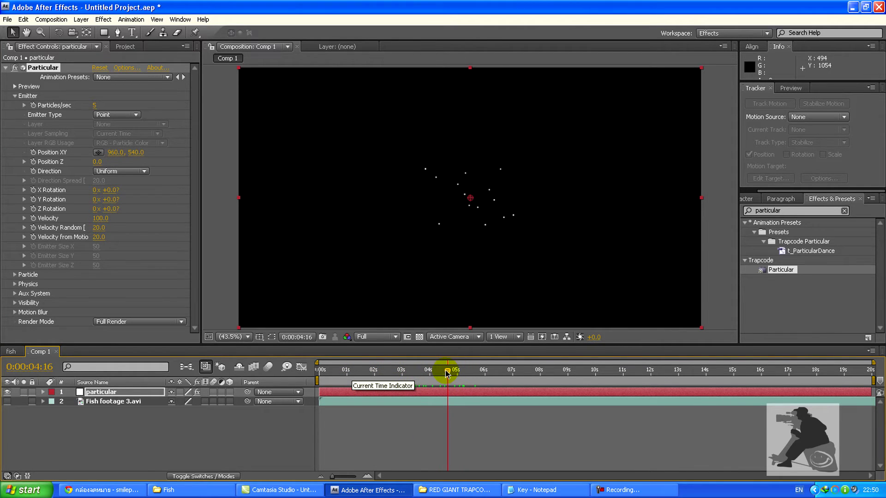
# Change the emitter type to Box and its direction to Directional.
pyautogui.click(136, 115)
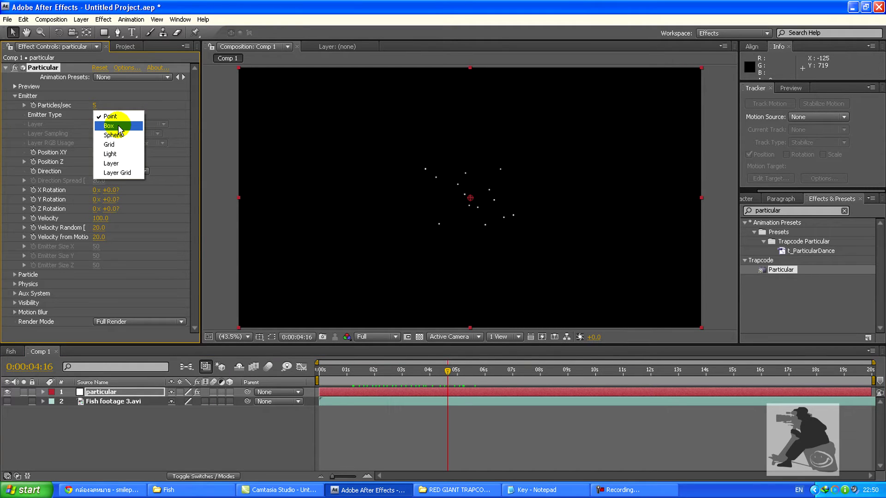
pyautogui.click(119, 127)
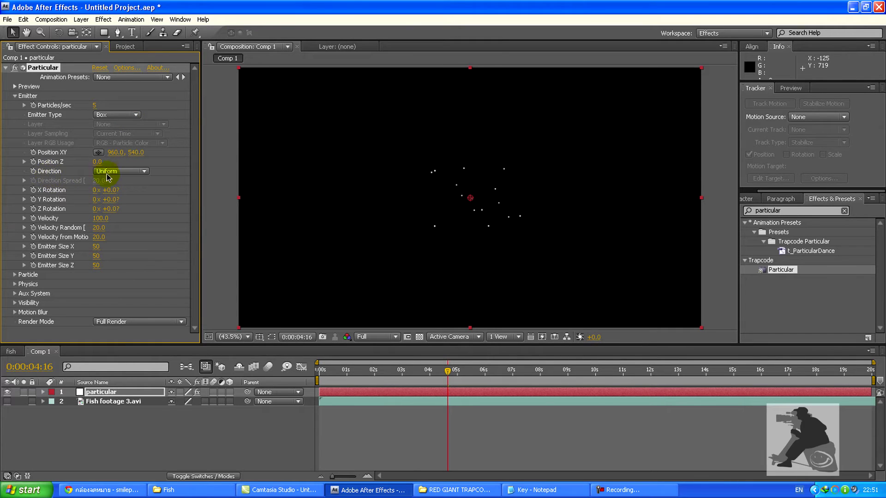
pyautogui.click(143, 171)
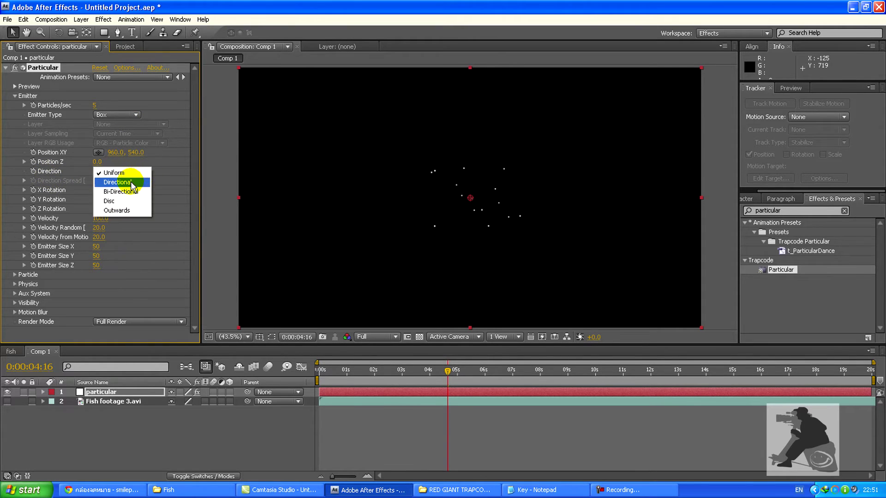
pyautogui.click(137, 182)
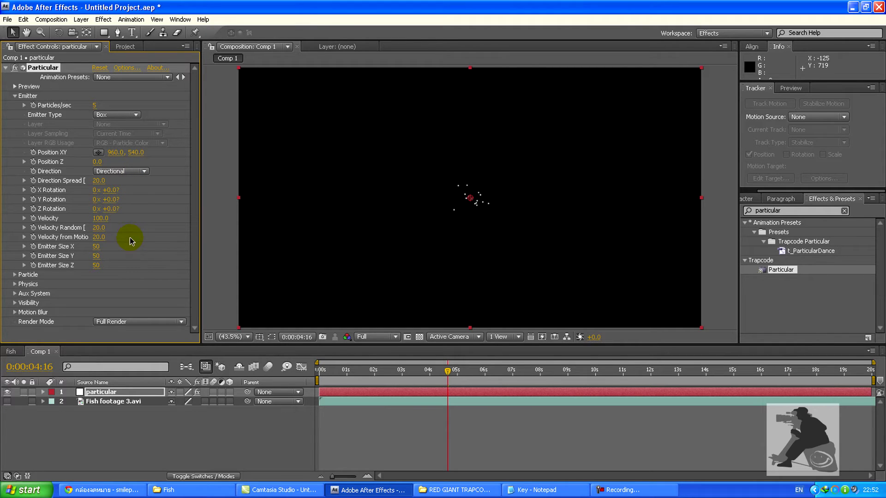
# Set the particle type to Custom, using the Fish footage 3.avi layer with Random - Loop time sampling.
pyautogui.click(14, 275)
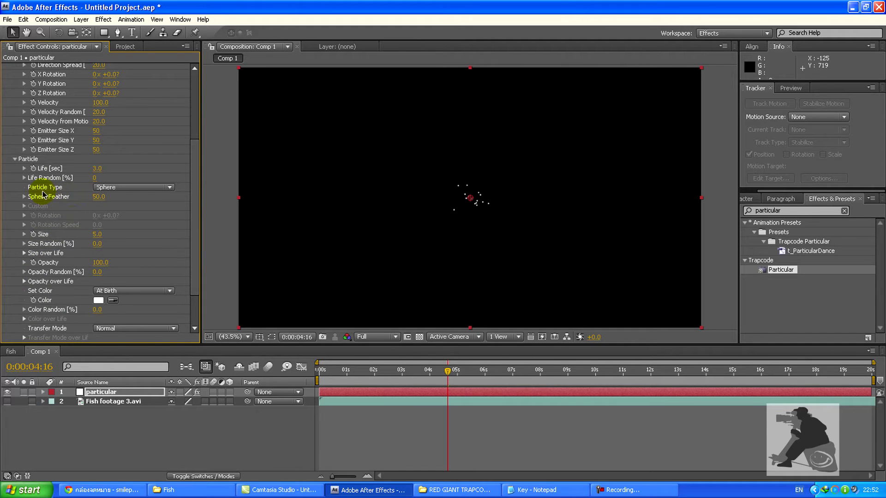
pyautogui.click(170, 187)
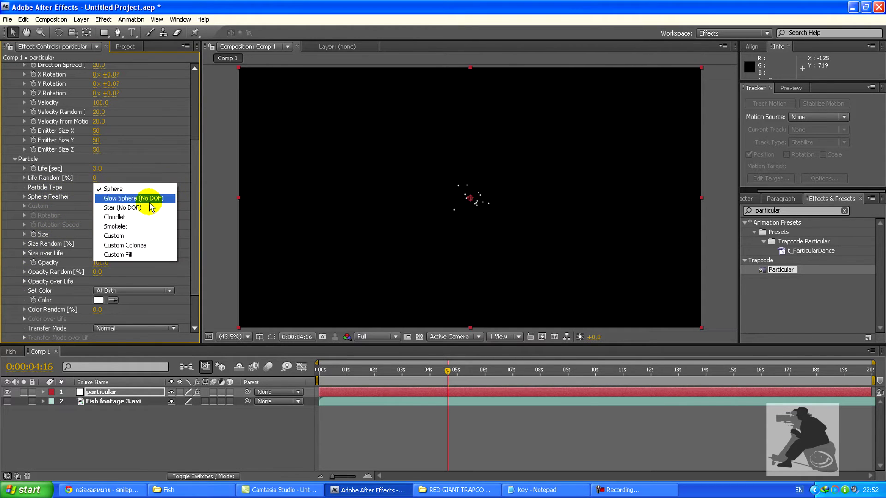
pyautogui.click(119, 236)
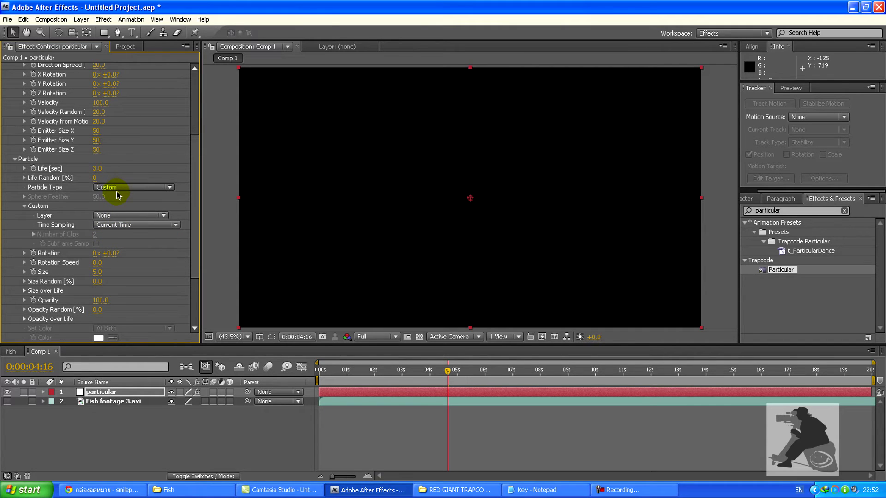
pyautogui.click(163, 218)
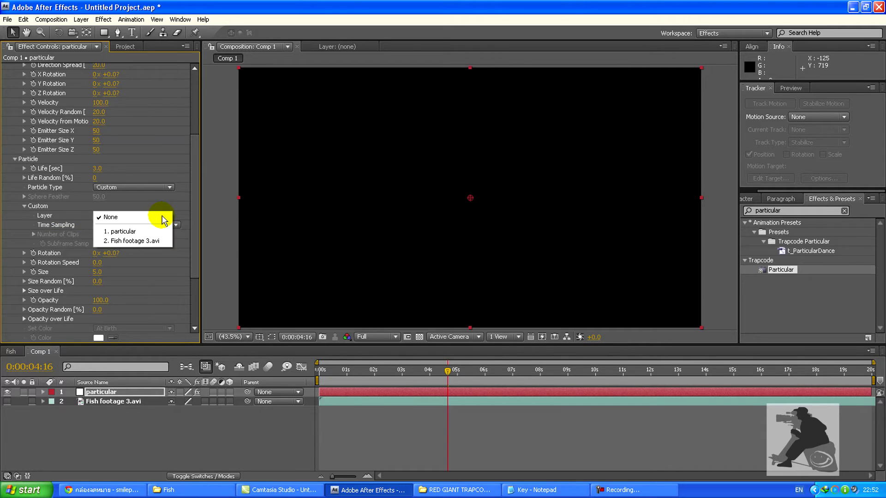
pyautogui.click(141, 242)
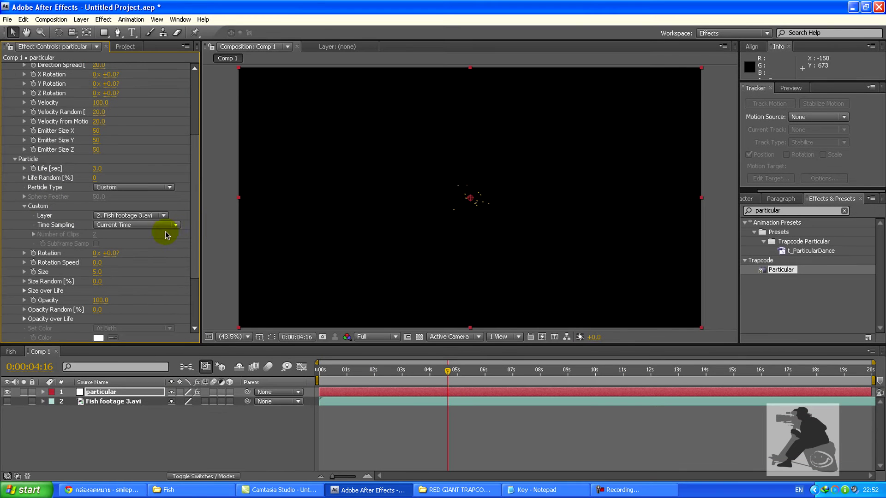
pyautogui.click(176, 227)
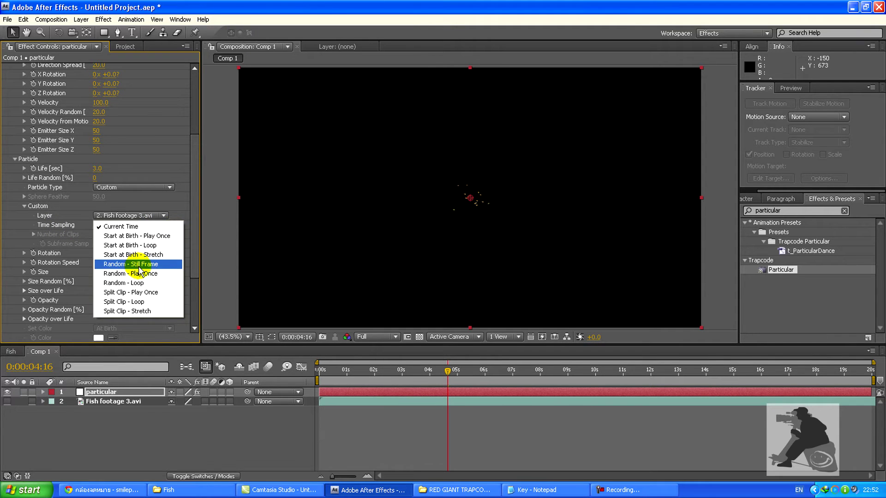
pyautogui.click(137, 284)
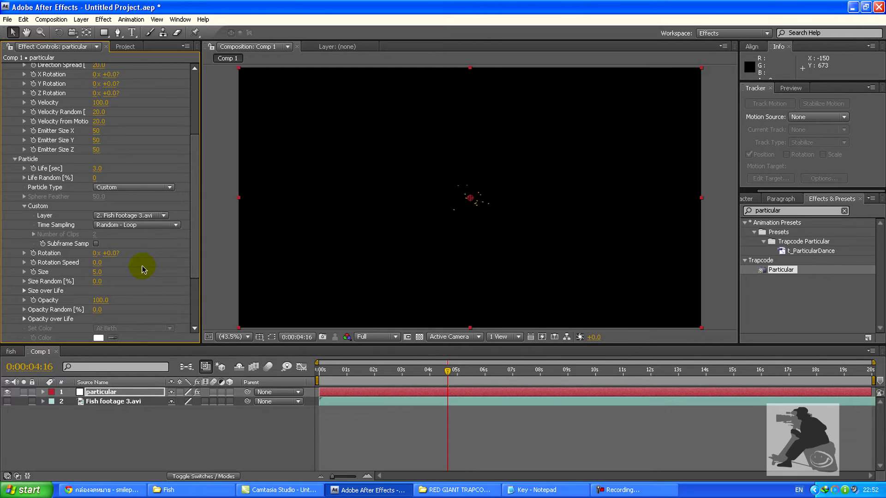
# Set the fish particles' Size to 50 and Size Random to 100%, scrubbing the timeline to check the result.
pyautogui.click(97, 273)
pyautogui.write('50')
pyautogui.click(150, 273)
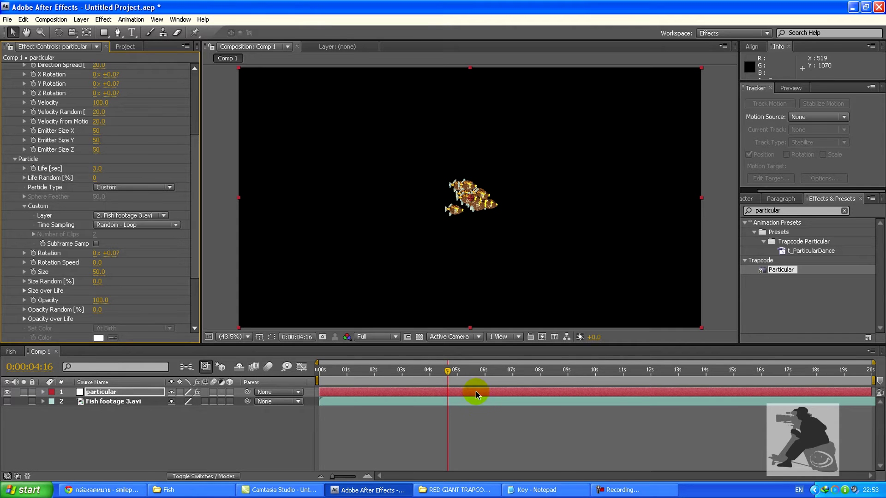
pyautogui.moveTo(448, 372); pyautogui.dragTo(507, 372)
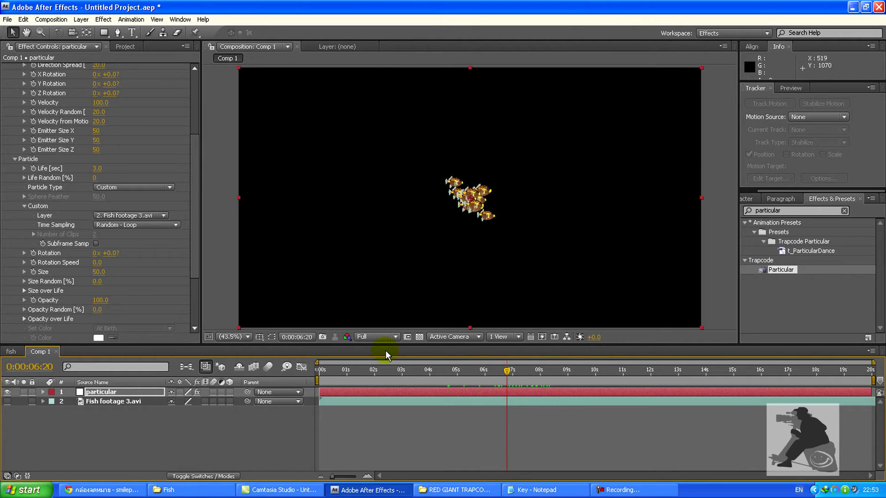
pyautogui.click(97, 282)
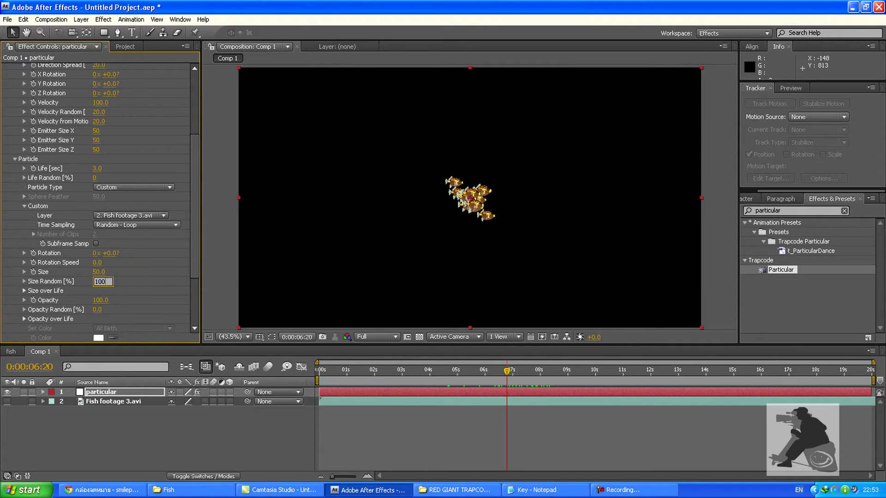
pyautogui.press('Return')
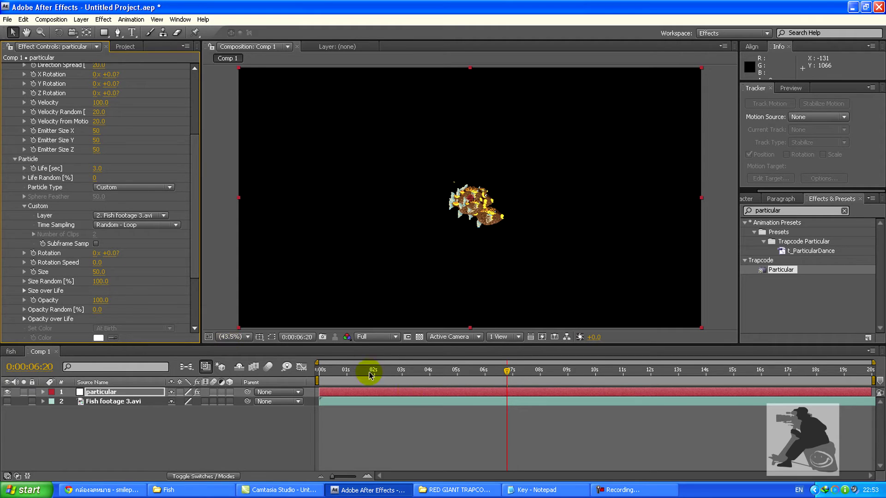
pyautogui.moveTo(400, 376); pyautogui.dragTo(489, 374)
# Set Emitter Size Y to 1040 and Emitter Size Z to 2010, scrubbing the timeline to check the fish spread.
pyautogui.scroll(5, 171, 274)
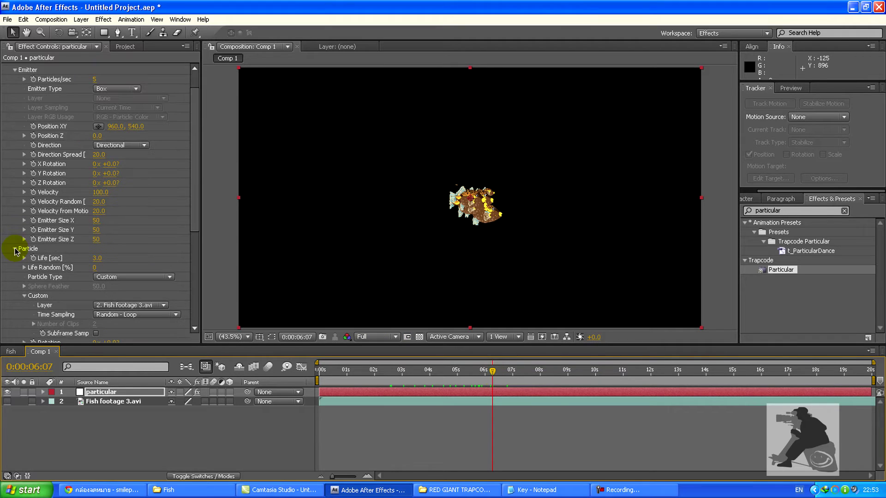
pyautogui.click(16, 250)
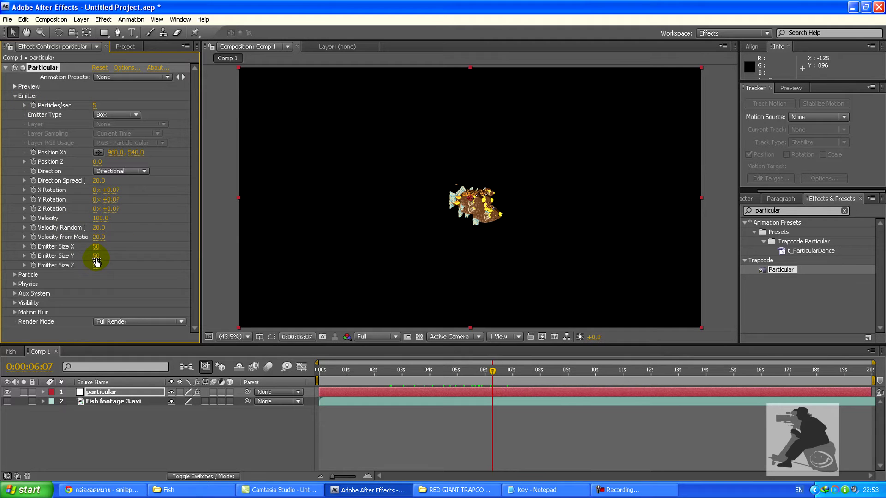
pyautogui.moveTo(120, 256); pyautogui.dragTo(204, 260)
pyautogui.moveTo(363, 370); pyautogui.dragTo(488, 365)
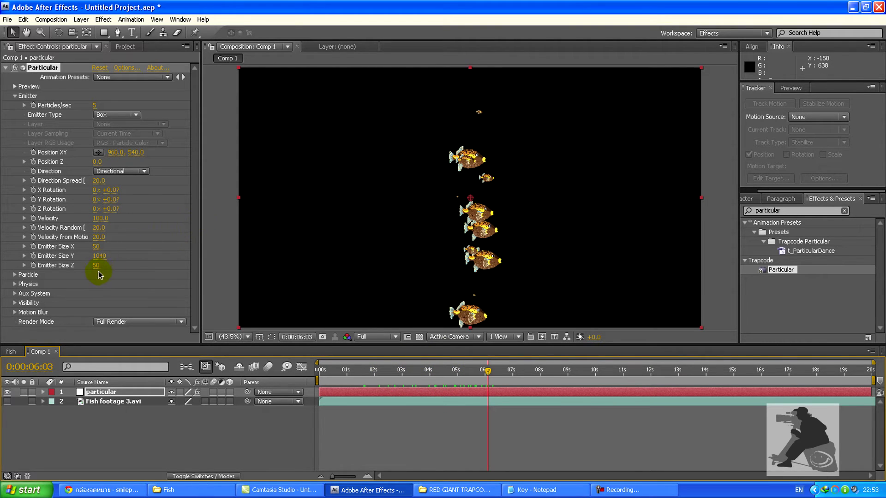
pyautogui.moveTo(97, 266); pyautogui.dragTo(207, 268)
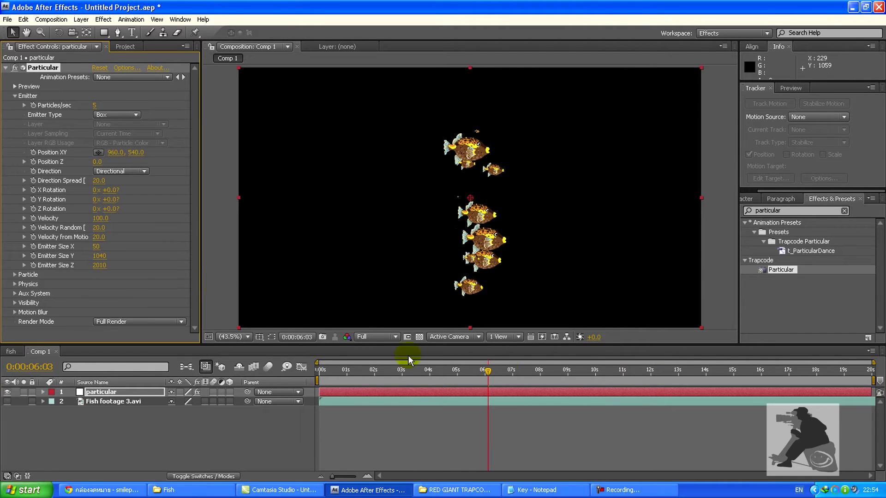
pyautogui.moveTo(429, 372); pyautogui.dragTo(471, 375)
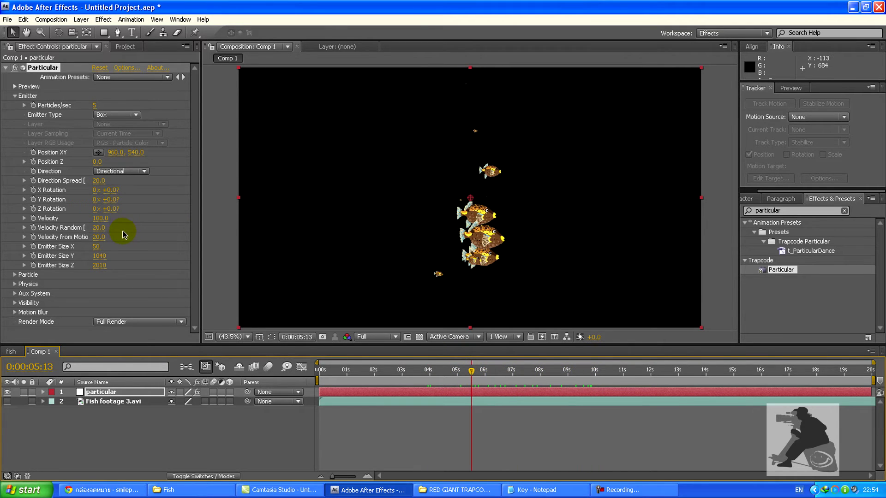
# Set Wind X to 71 in the Air physics settings, scrubbing the timeline to check the fish movement.
pyautogui.click(15, 285)
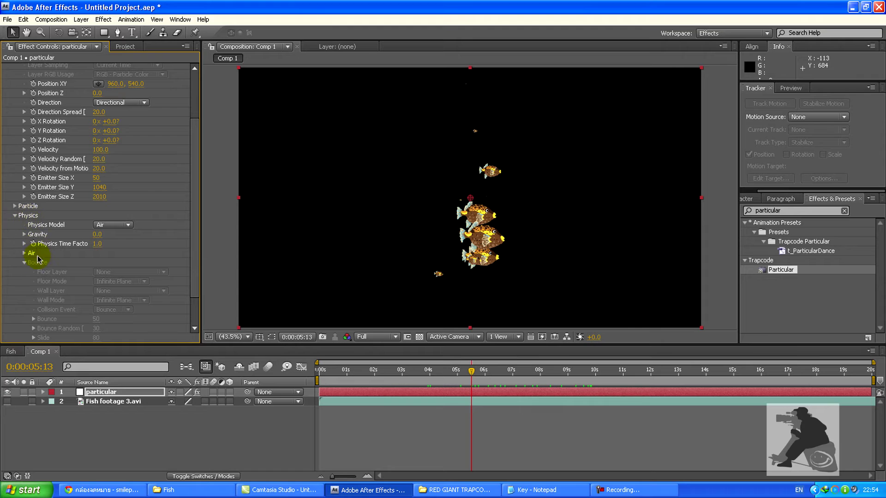
pyautogui.click(24, 254)
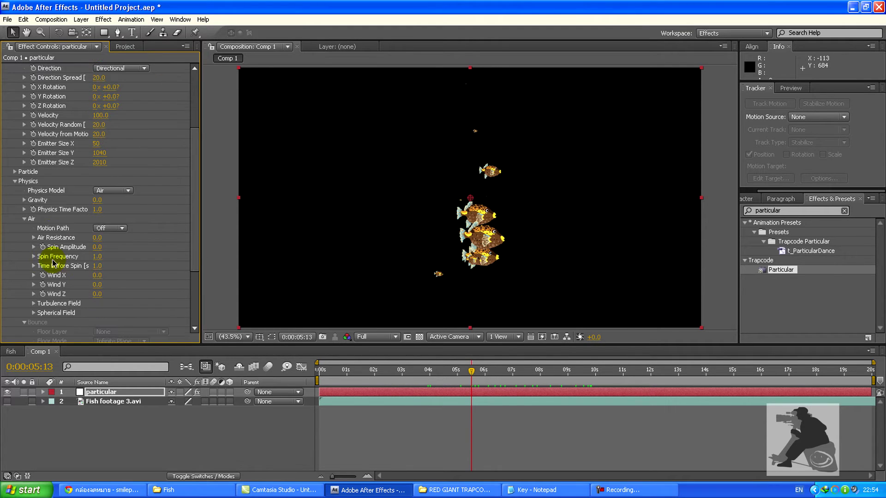
pyautogui.scroll(-2, 54, 263)
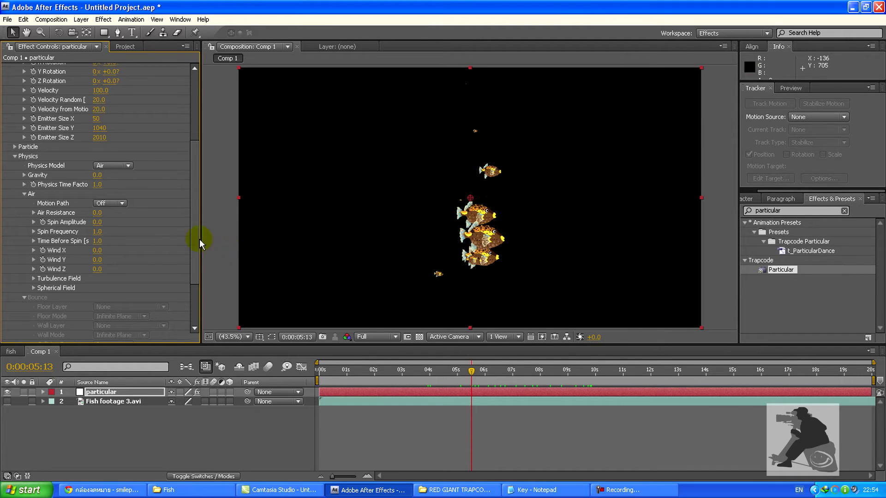
pyautogui.moveTo(97, 250); pyautogui.dragTo(159, 257)
pyautogui.moveTo(353, 381); pyautogui.dragTo(735, 378)
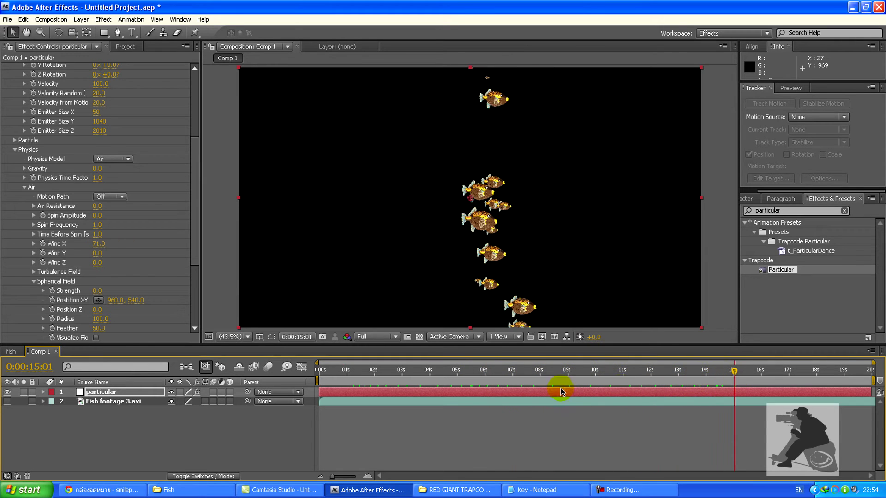
pyautogui.moveTo(369, 381); pyautogui.dragTo(531, 374)
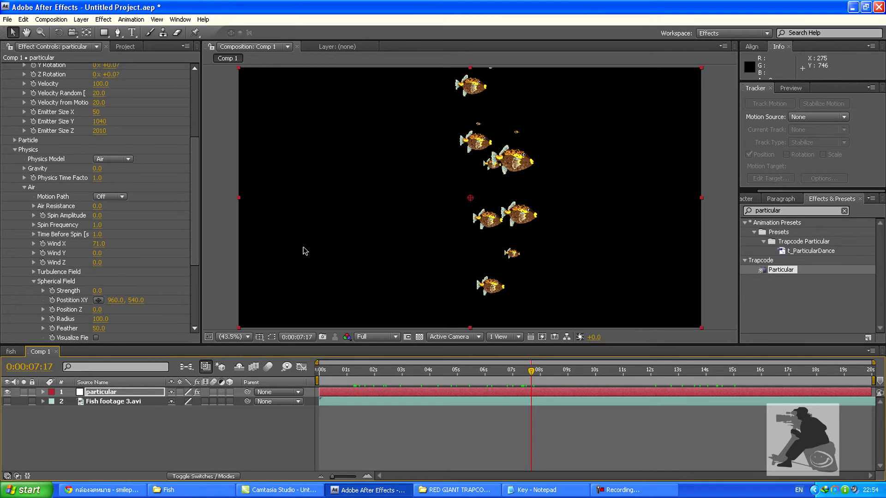
# Set the Air physics Spin Frequency to 15 and Spin Amplitude to 10, scrubbing the timeline to check the motion.
pyautogui.click(96, 226)
pyautogui.write('15')
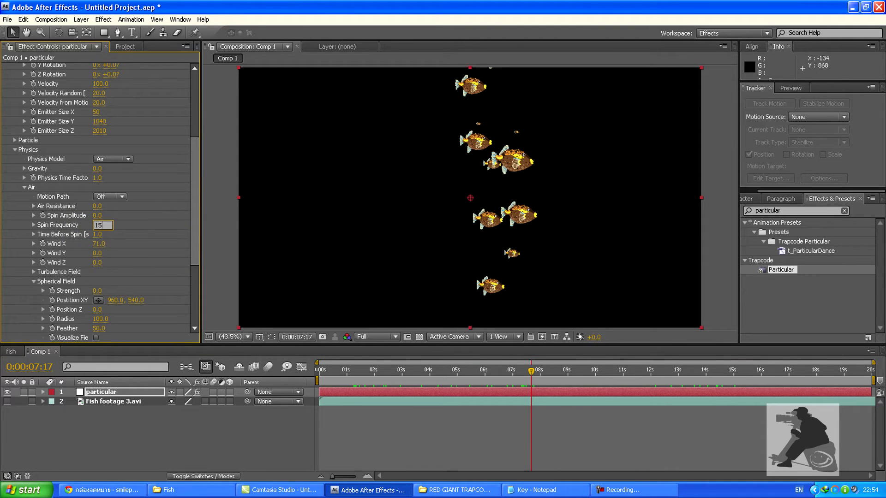
pyautogui.press('Return')
pyautogui.moveTo(429, 372); pyautogui.dragTo(496, 372)
pyautogui.click(97, 216)
pyautogui.write('10')
pyautogui.press('Return')
pyautogui.click(386, 373)
pyautogui.moveTo(386, 376); pyautogui.dragTo(517, 373)
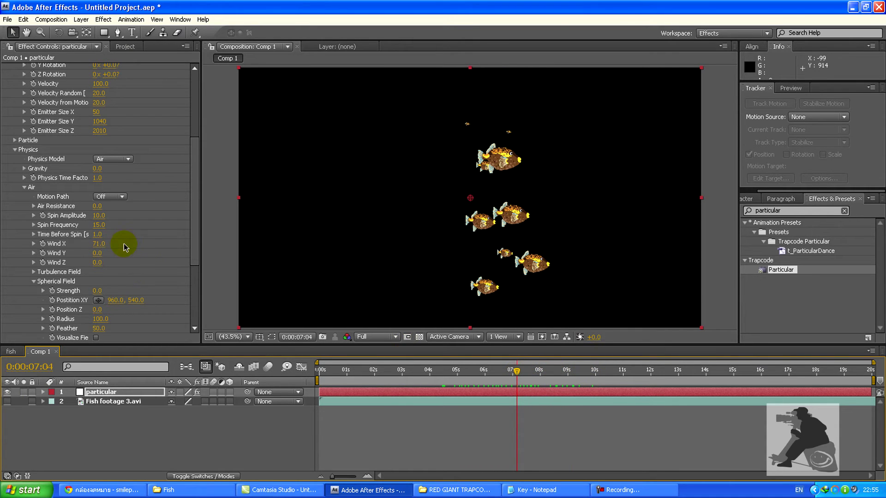
# Move the emitter outside the frame by setting its X position to -100, scrubbing the timeline to check the fish entering.
pyautogui.scroll(5, 140, 262)
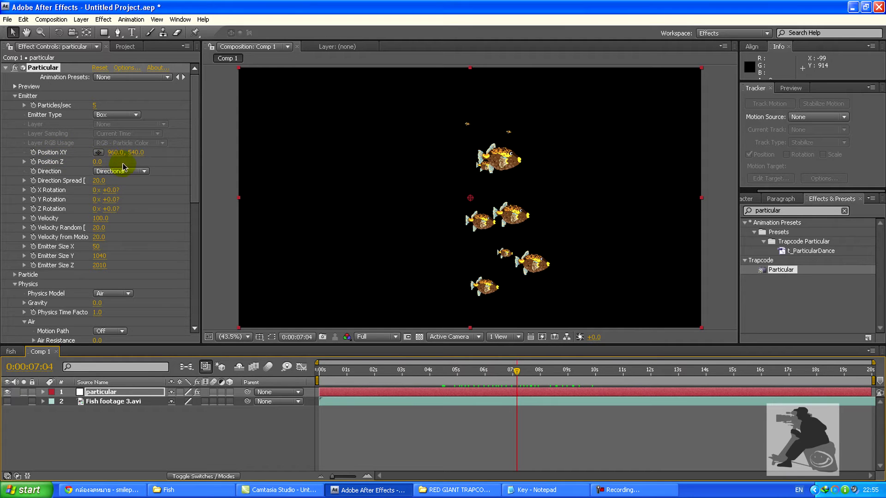
pyautogui.moveTo(102, 152); pyautogui.dragTo(48, 153)
pyautogui.moveTo(321, 370)
pyautogui.mouseDown()
pyautogui.moveTo(334, 370)
pyautogui.moveTo(323, 371)
pyautogui.mouseUp()
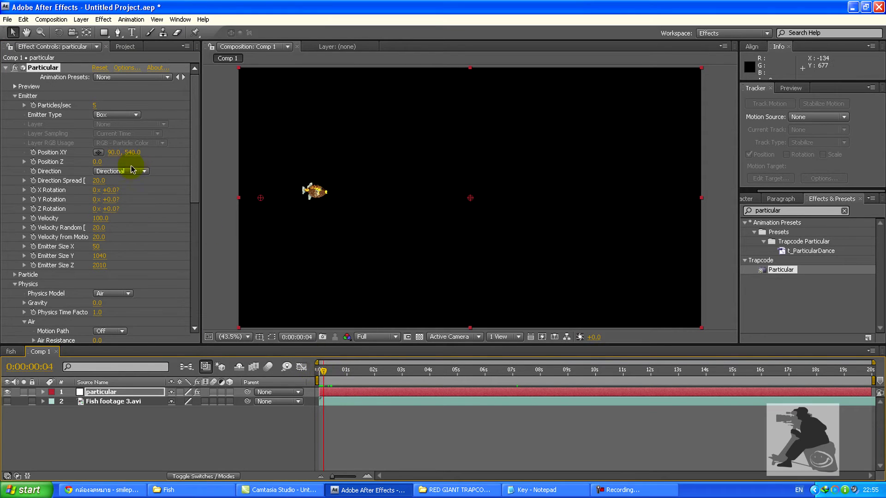
pyautogui.moveTo(114, 153); pyautogui.dragTo(105, 153)
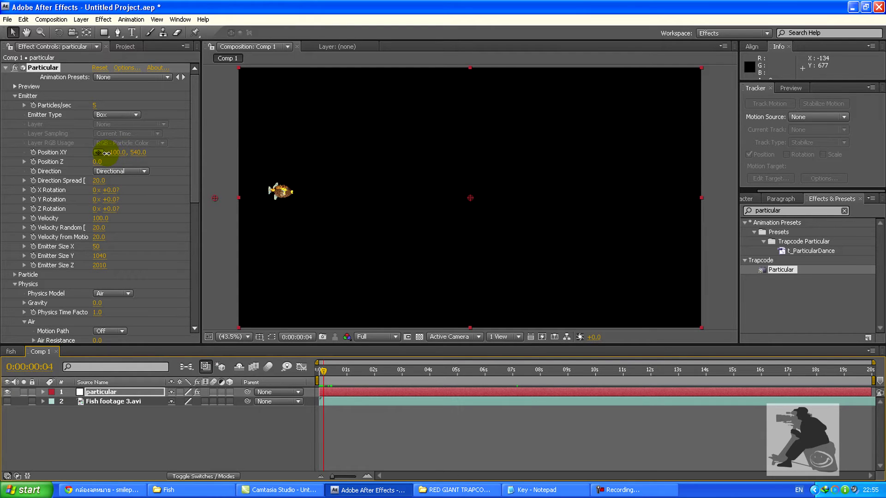
pyautogui.moveTo(325, 372); pyautogui.dragTo(405, 373)
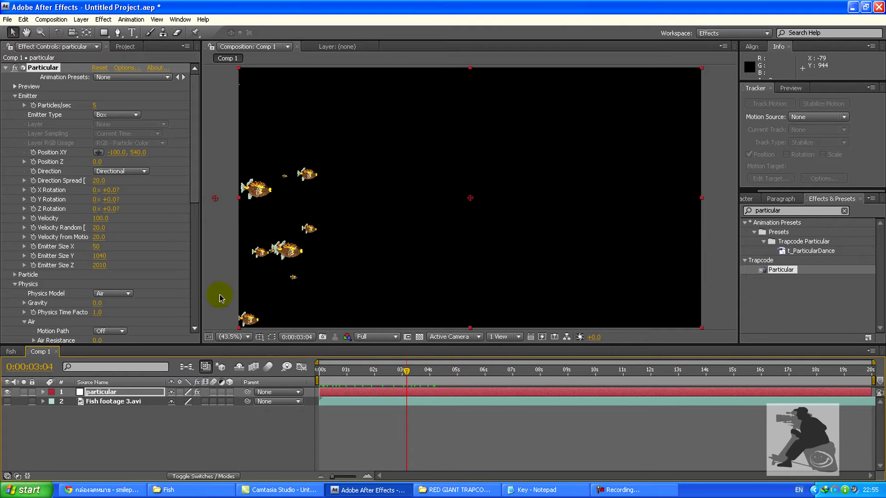
# Set a starting Wind X keyframe of 71 at 0:00:00:00.
pyautogui.scroll(-3, 144, 219)
pyautogui.scroll(-1, 144, 219)
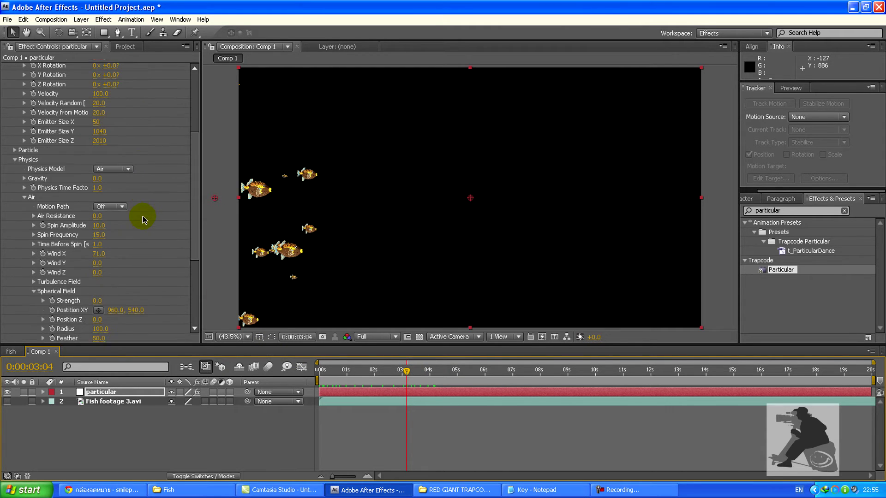
pyautogui.click(58, 254)
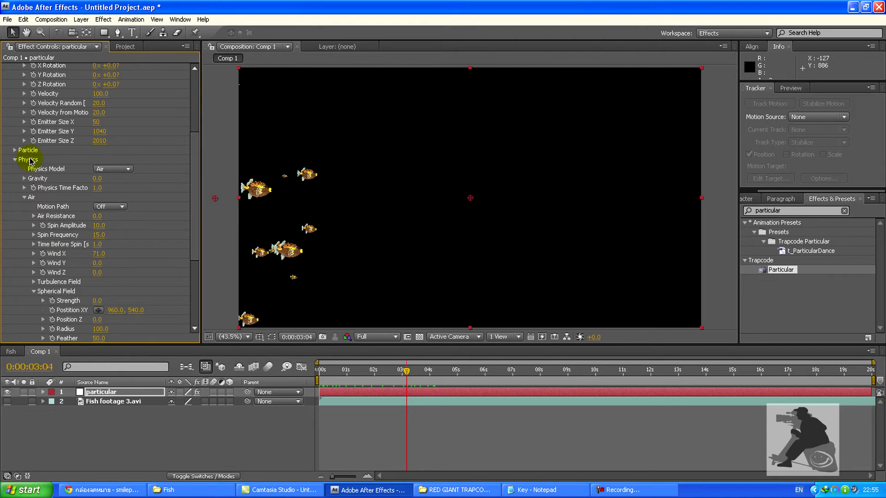
pyautogui.scroll(5, 30, 161)
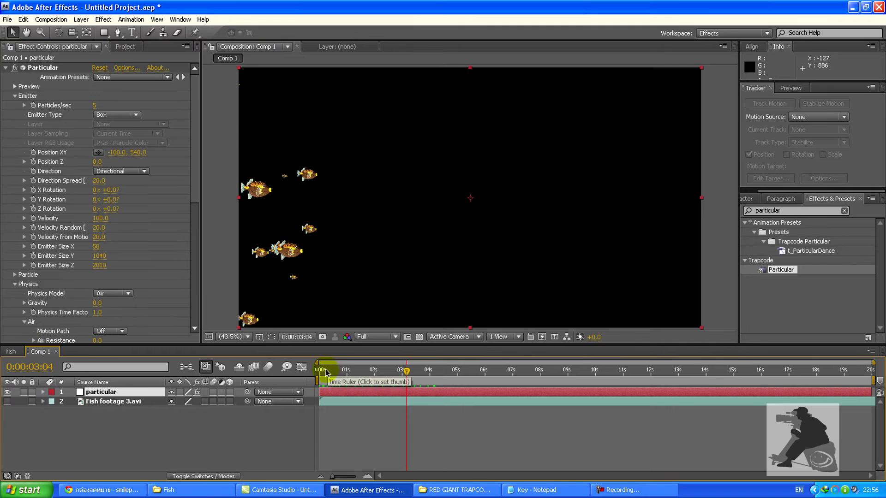
pyautogui.moveTo(406, 371); pyautogui.dragTo(317, 371)
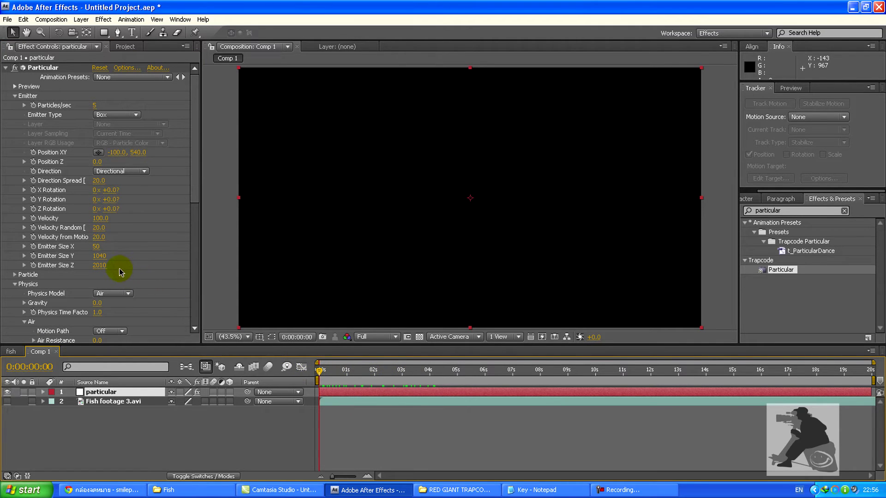
pyautogui.scroll(-8, 79, 203)
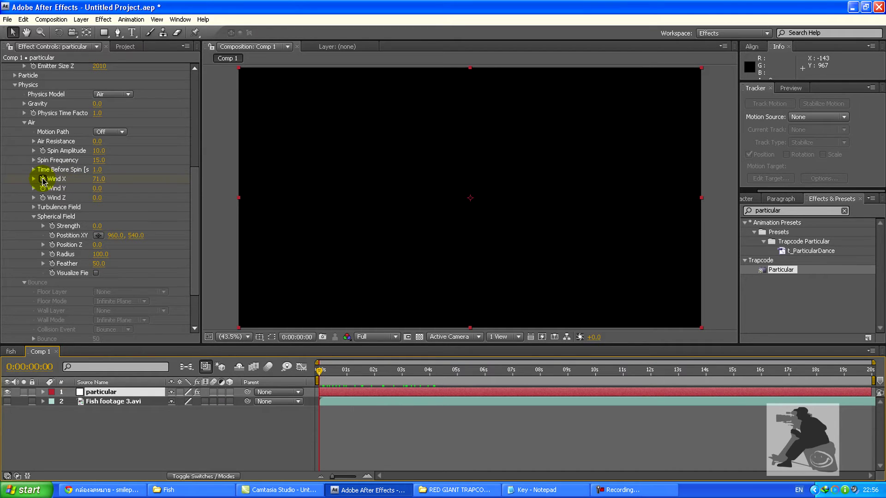
pyautogui.click(42, 181)
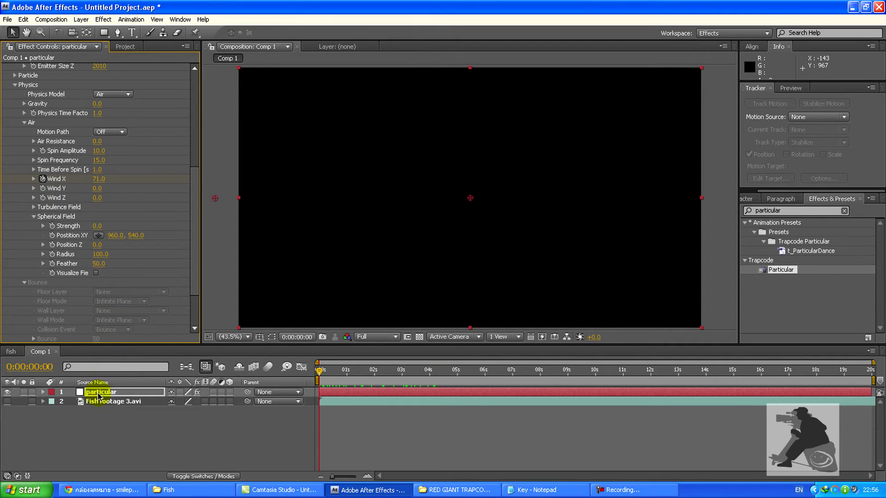
# Keyframe Wind X at 871 at 0:00:09:00 and preview the fish animation from the start.
pyautogui.moveTo(541, 375); pyautogui.dragTo(567, 373)
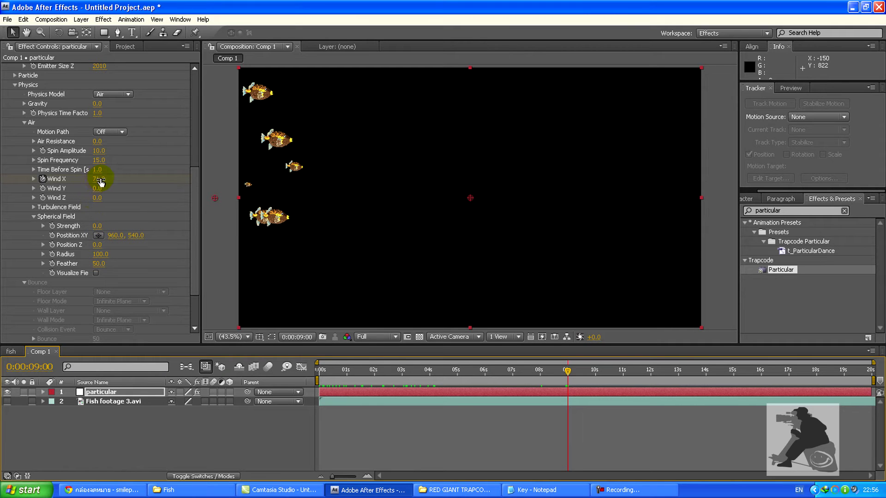
pyautogui.moveTo(99, 179); pyautogui.dragTo(142, 178)
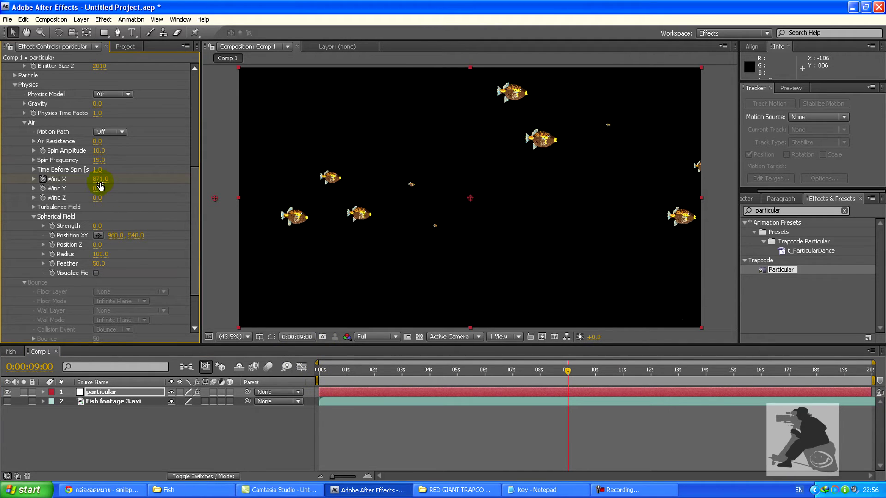
pyautogui.click(320, 371)
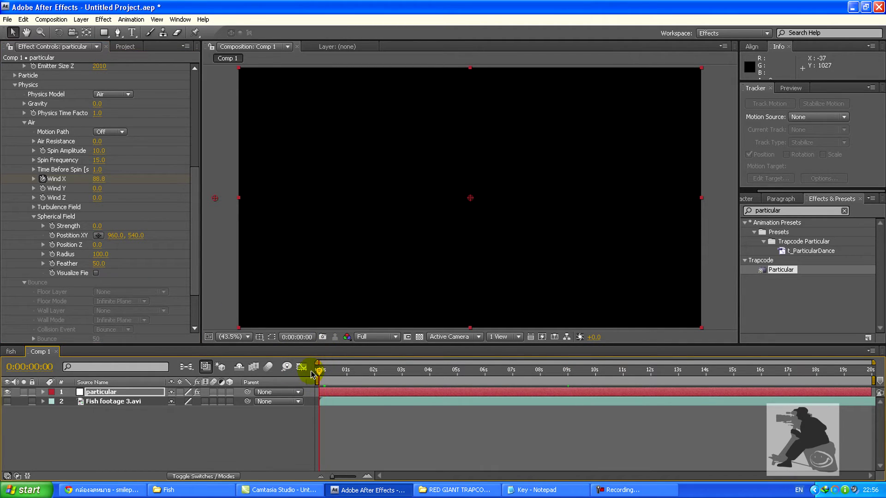
pyautogui.press('KP_0')
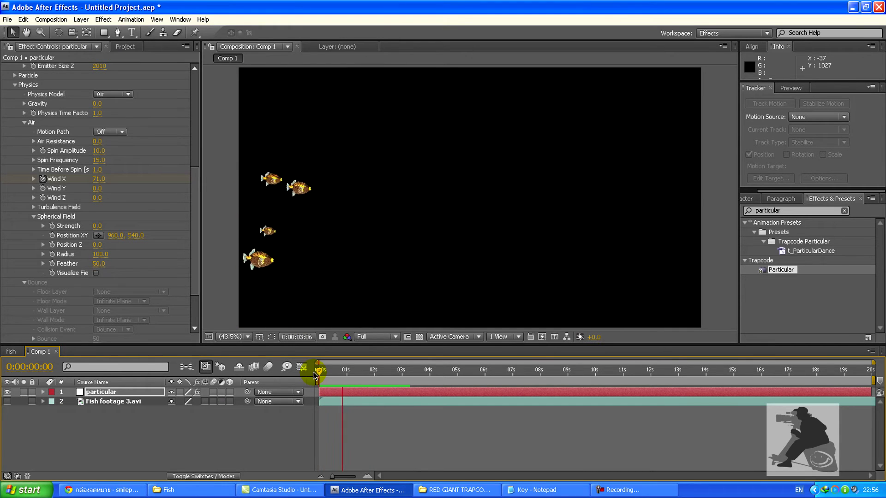
pyautogui.click(313, 372)
pyautogui.moveTo(316, 369); pyautogui.dragTo(513, 370)
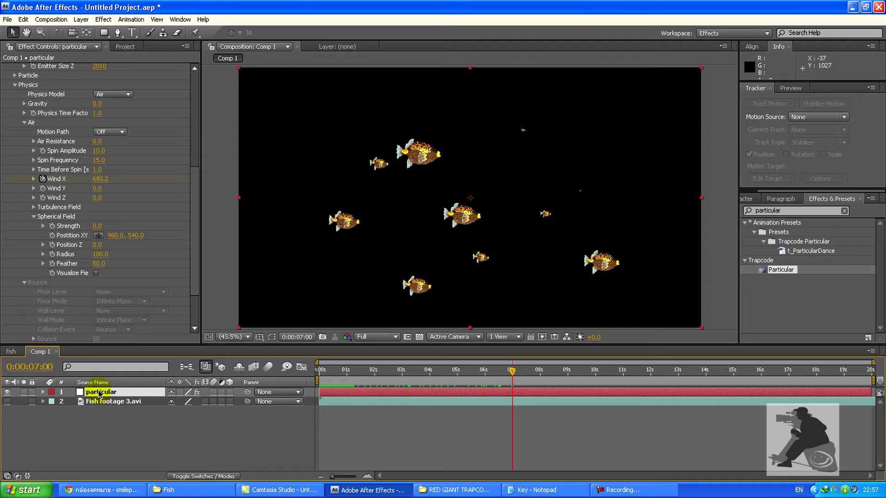
# Reveal the particular layer's keyframes and move the second Wind X keyframe to 0:00:07:11.
pyautogui.press('u')
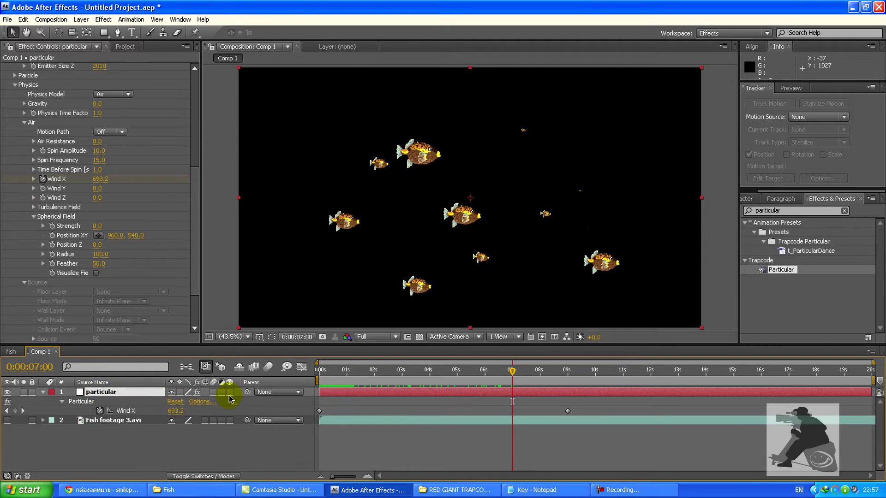
pyautogui.click(526, 374)
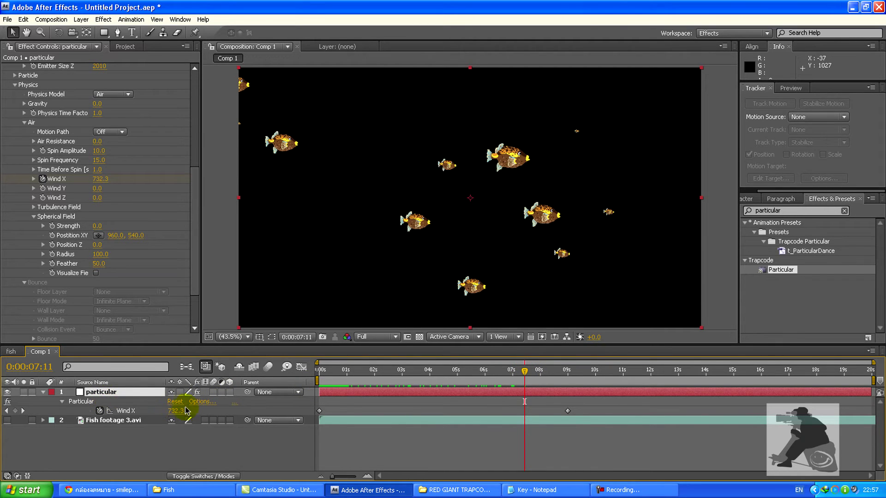
pyautogui.click(566, 412)
pyautogui.moveTo(567, 413); pyautogui.dragTo(525, 411)
pyautogui.moveTo(524, 373)
pyautogui.mouseDown()
pyautogui.moveTo(511, 374)
pyautogui.moveTo(518, 378)
pyautogui.mouseUp()
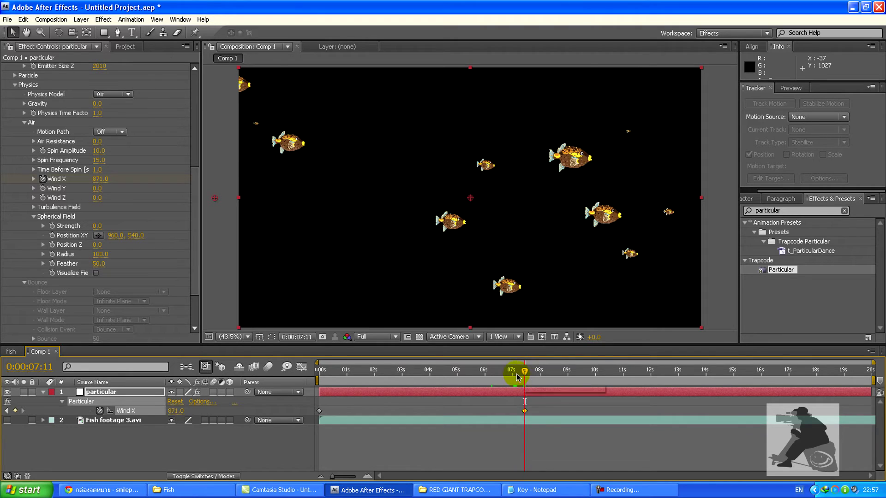
# Change the Wind X keyframe at 0:00:00:00 to 107, scrubbing the timeline to check the fish speed.
pyautogui.moveTo(174, 415); pyautogui.dragTo(201, 412)
pyautogui.moveTo(525, 377); pyautogui.dragTo(302, 372)
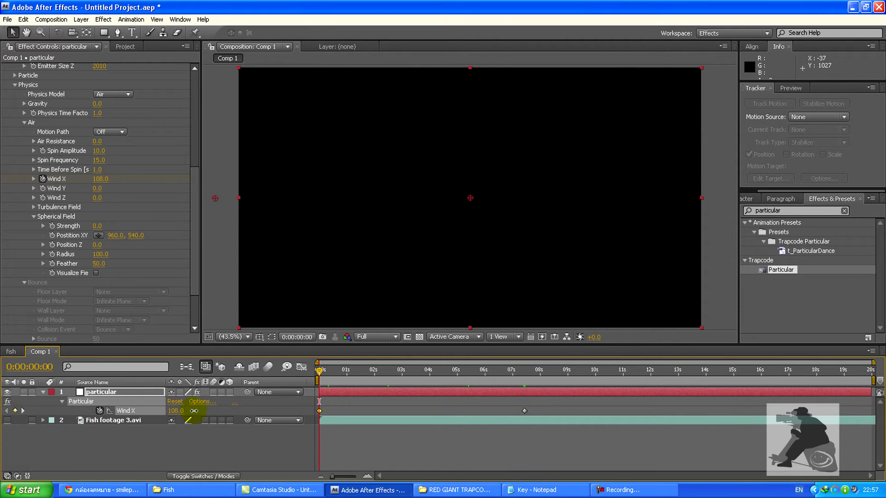
pyautogui.moveTo(318, 370); pyautogui.dragTo(500, 391)
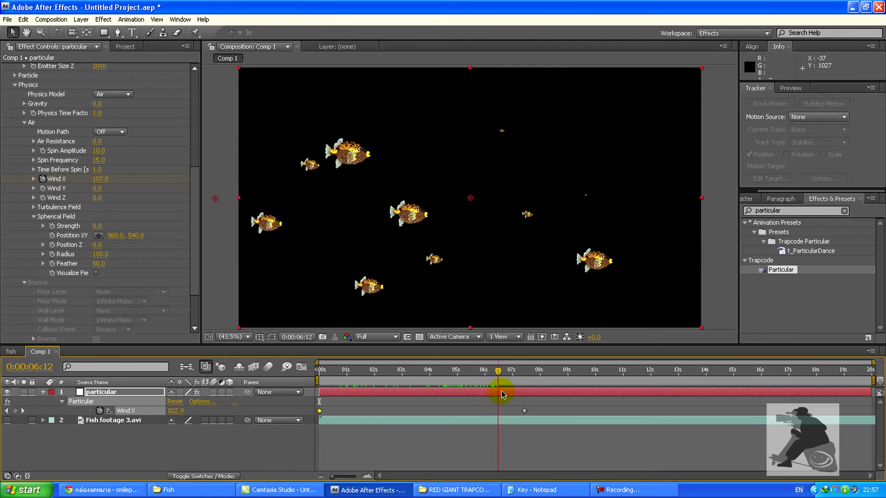
pyautogui.moveTo(424, 391); pyautogui.dragTo(309, 393)
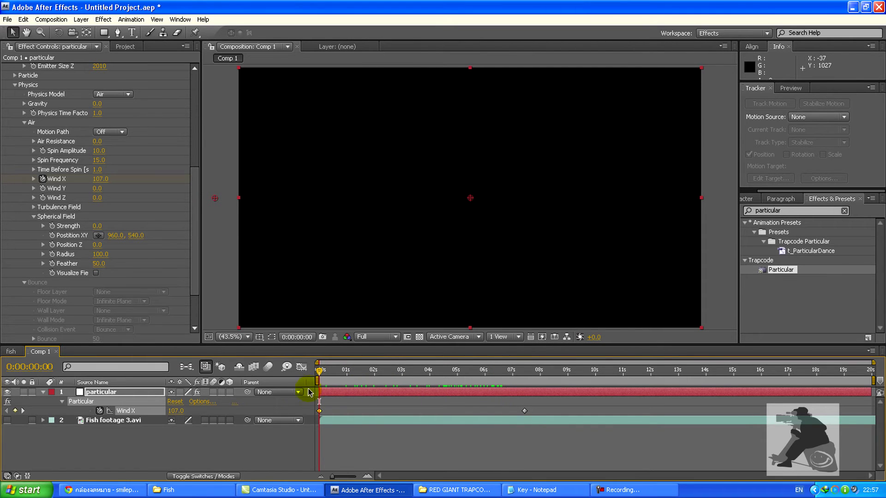
# Keyframe Particles/sec at 0 at 0:00:00:00 and reveal all of the particular layer's keyframes.
pyautogui.moveTo(197, 206); pyautogui.dragTo(190, 105)
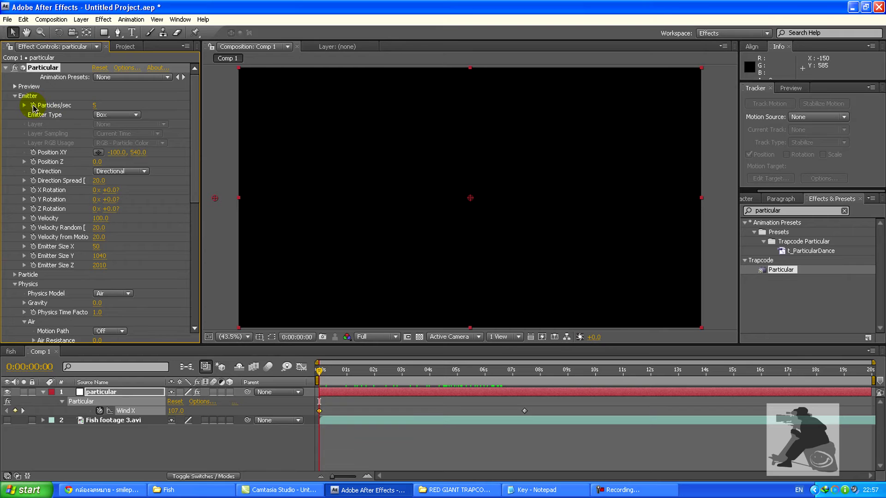
pyautogui.click(95, 105)
pyautogui.write('0')
pyautogui.click(109, 109)
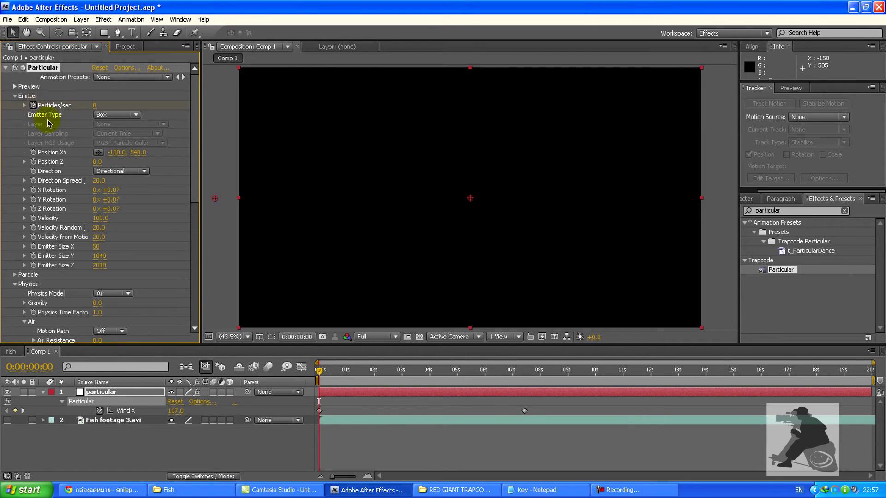
pyautogui.click(100, 393)
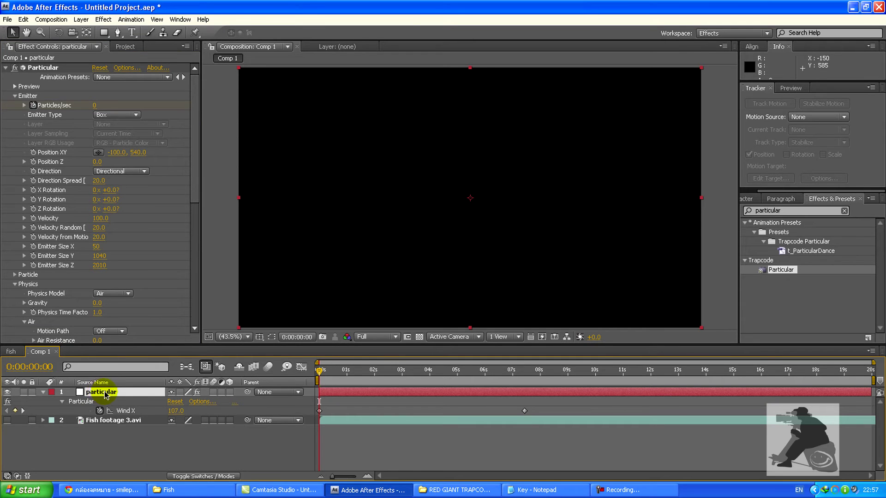
pyautogui.press('u')
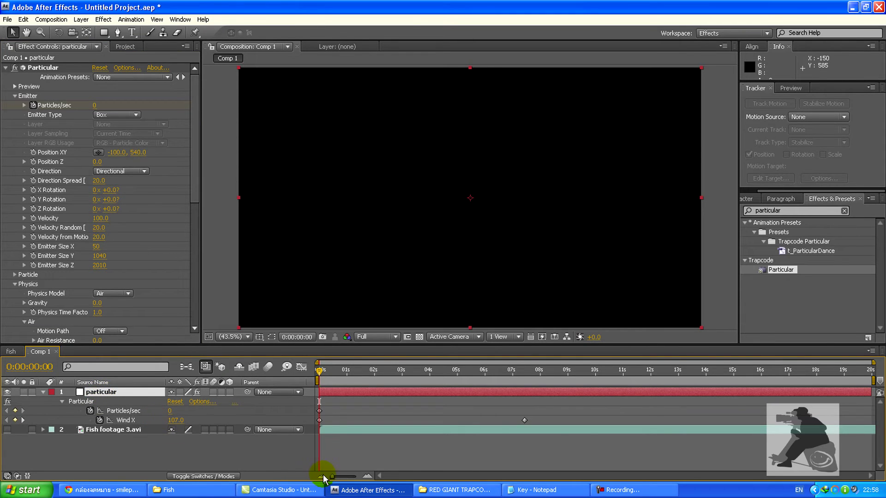
# Keyframe Particles/sec at 5 one frame after the start, at 0:00:00:01.
pyautogui.moveTo(332, 478); pyautogui.dragTo(350, 478)
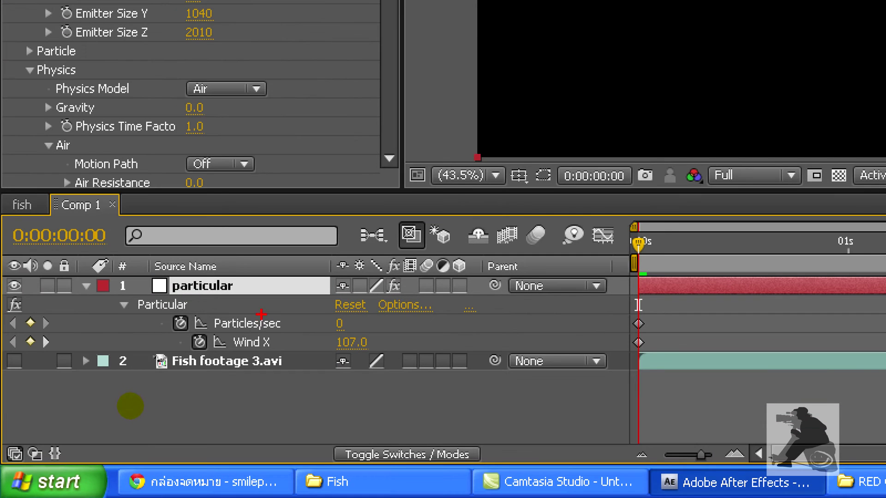
pyautogui.moveTo(225, 336); pyautogui.dragTo(295, 336)
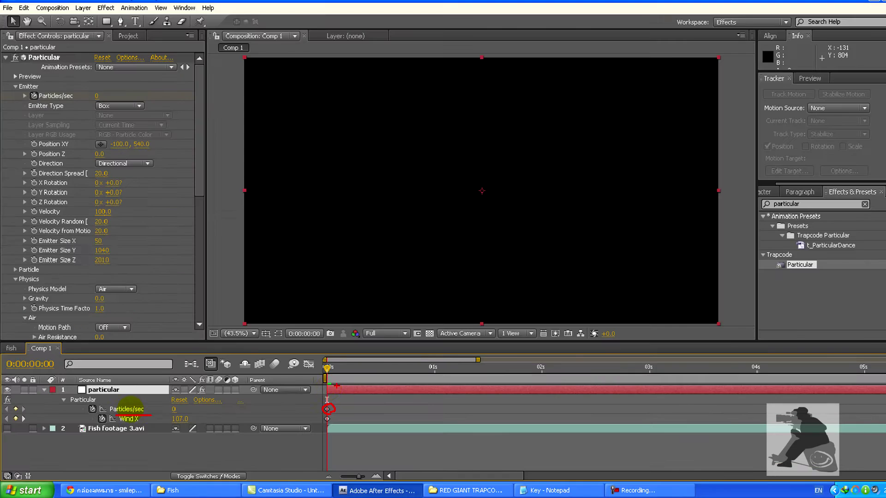
pyautogui.press('pagedown')
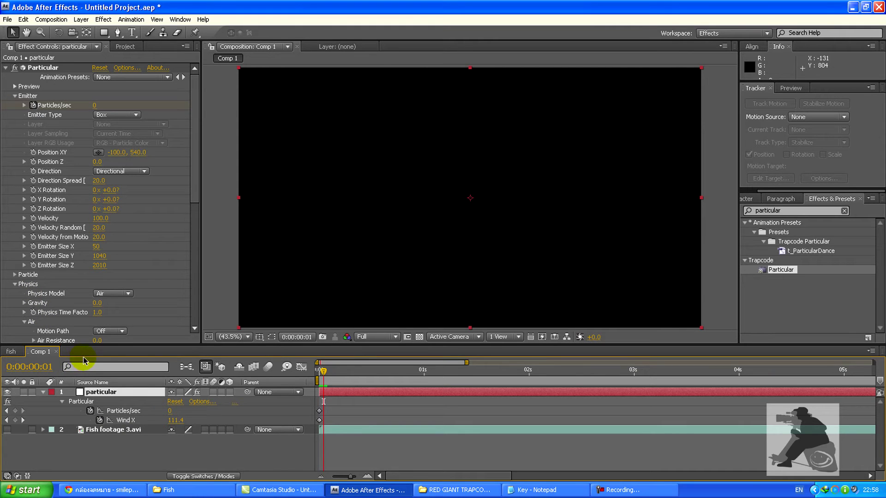
pyautogui.click(94, 105)
pyautogui.press('Return')
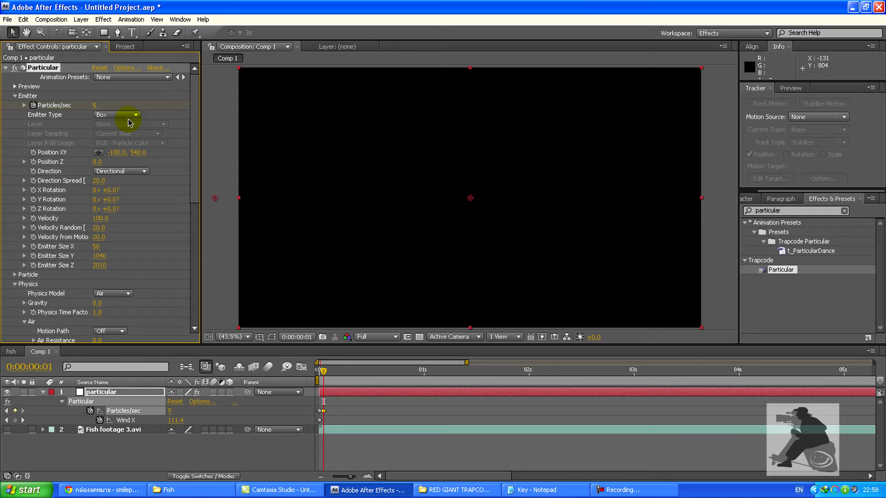
# Scrub the timeline to where the first fish appears and set the emitter's Emitter Size X to 0.
pyautogui.moveTo(322, 372); pyautogui.dragTo(365, 373)
pyautogui.moveTo(354, 373); pyautogui.dragTo(365, 373)
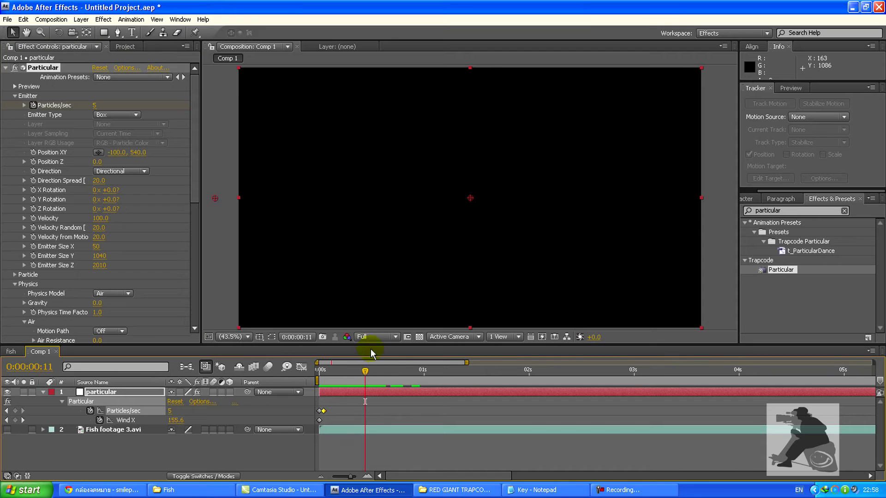
pyautogui.press('pagedown')
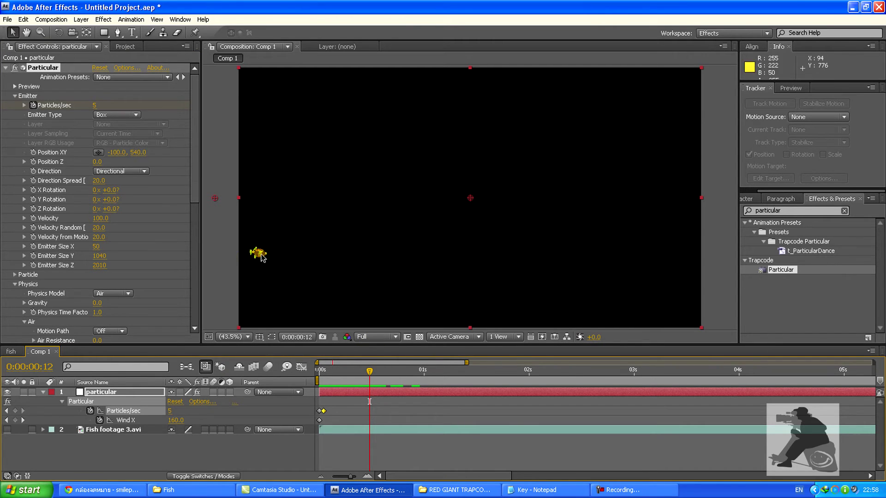
pyautogui.click(97, 248)
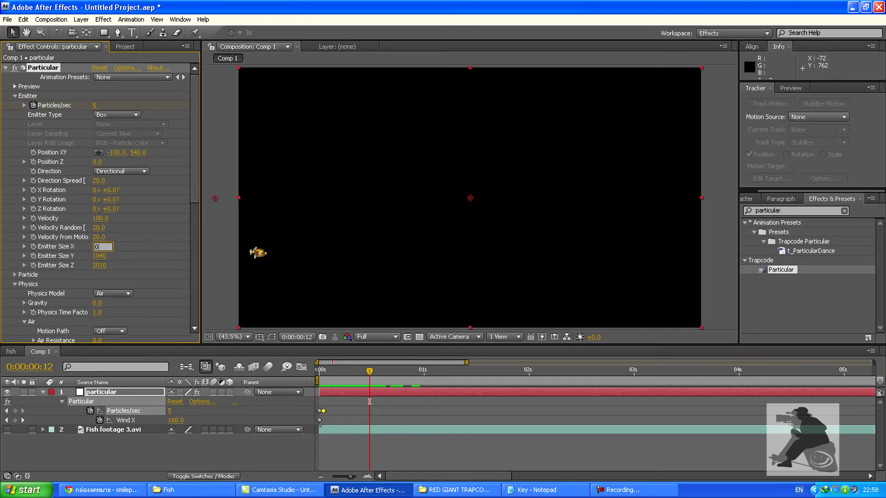
pyautogui.write('0')
pyautogui.press('Return')
# Set the emitter's Position X to -126, checking frames around 0:00:00:11 for where the first fish enters.
pyautogui.moveTo(338, 372); pyautogui.dragTo(358, 372)
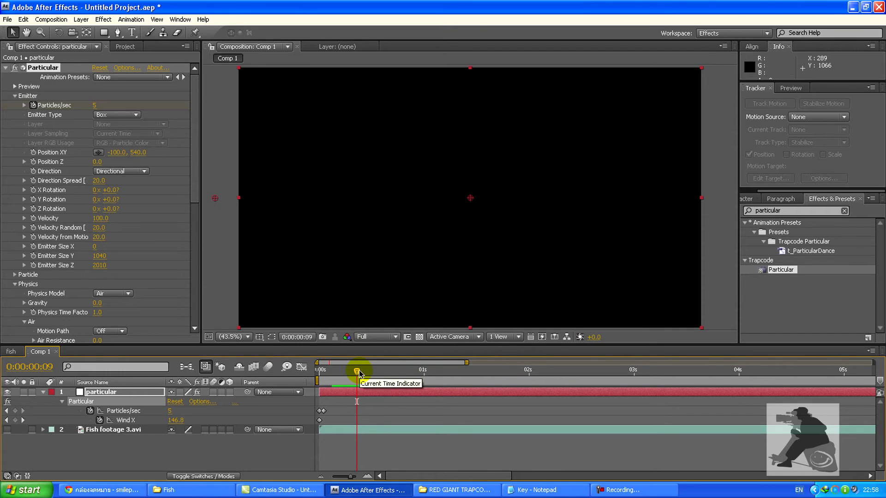
pyautogui.press('pagedown')
pyautogui.press('pagedown')
pyautogui.press('pagedown')
pyautogui.press('pagedown')
pyautogui.press('pageup')
pyautogui.press('pageup')
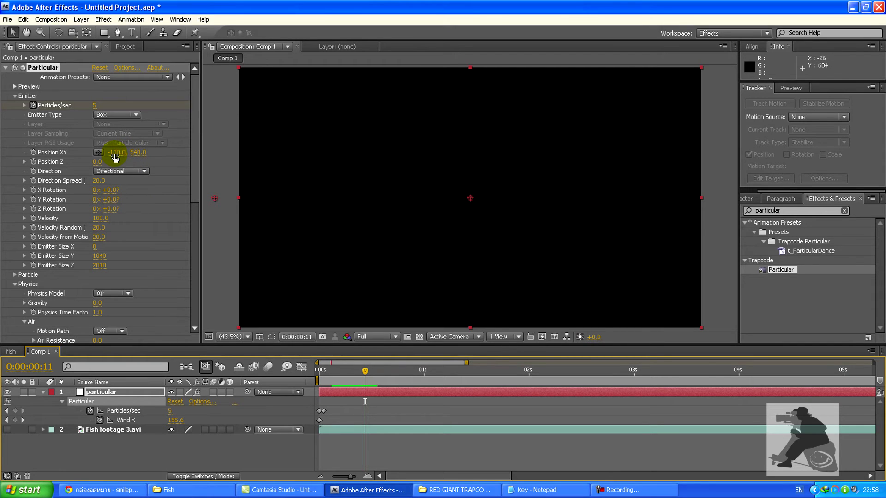
pyautogui.moveTo(123, 154); pyautogui.dragTo(123, 158)
pyautogui.press('pageup')
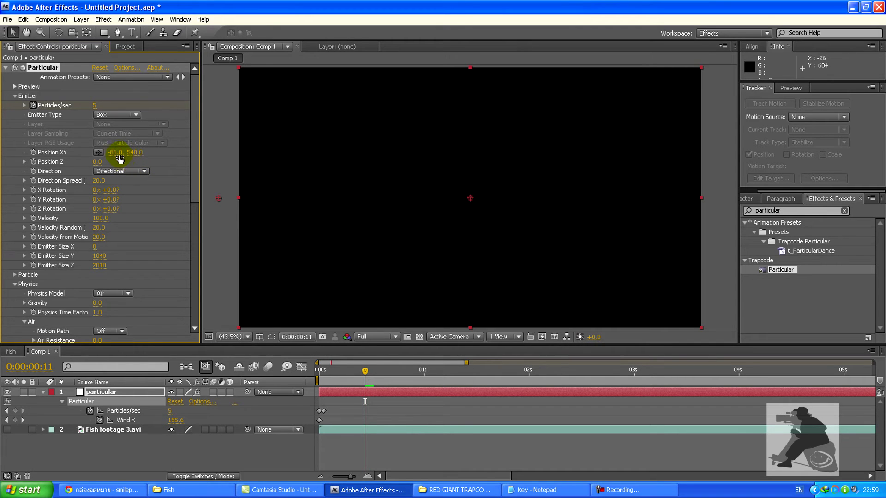
pyautogui.moveTo(111, 153); pyautogui.dragTo(97, 153)
pyautogui.press('pagedown')
pyautogui.press('pagedown')
pyautogui.press('pageup')
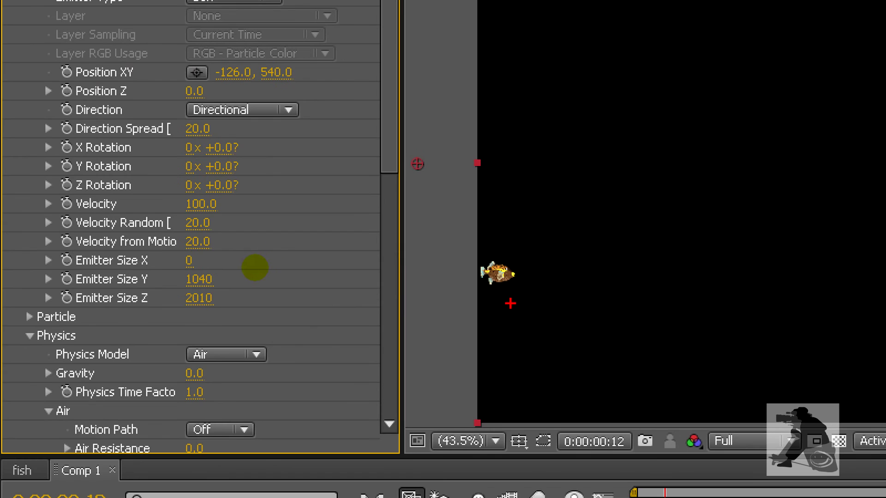
pyautogui.moveTo(510, 303)
pyautogui.mouseDown()
pyautogui.moveTo(490, 245)
pyautogui.moveTo(525, 268)
pyautogui.mouseUp()
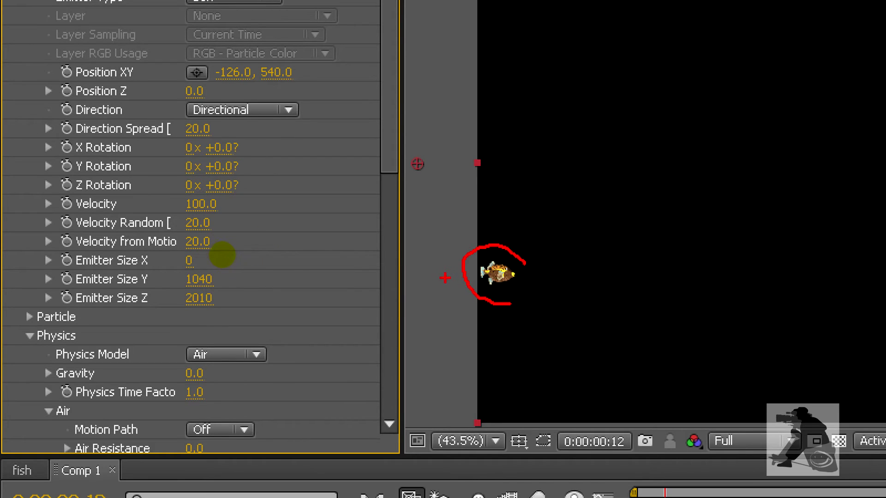
pyautogui.moveTo(466, 270); pyautogui.dragTo(479, 294)
pyautogui.moveTo(187, 267); pyautogui.dragTo(193, 252)
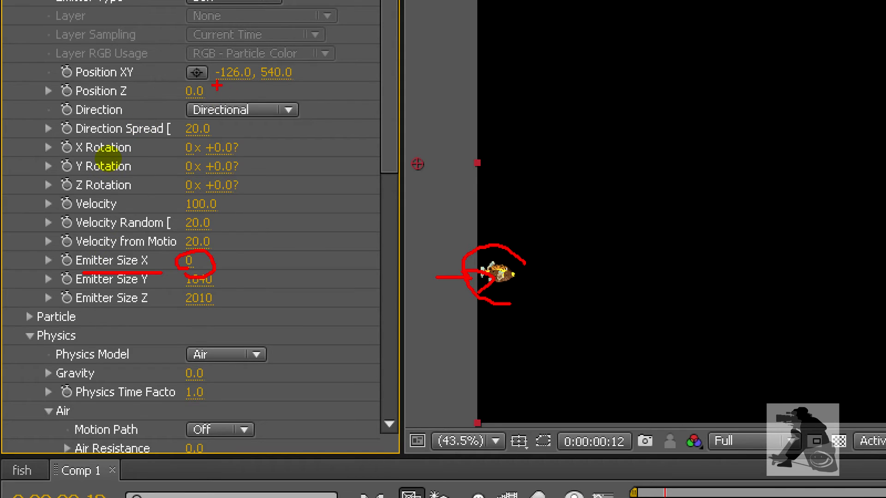
pyautogui.moveTo(213, 65)
pyautogui.mouseDown()
pyautogui.moveTo(256, 60)
pyautogui.moveTo(249, 84)
pyautogui.mouseUp()
pyautogui.moveTo(263, 41)
pyautogui.mouseDown()
pyautogui.moveTo(342, 55)
pyautogui.moveTo(426, 142)
pyautogui.moveTo(455, 207)
pyautogui.mouseUp()
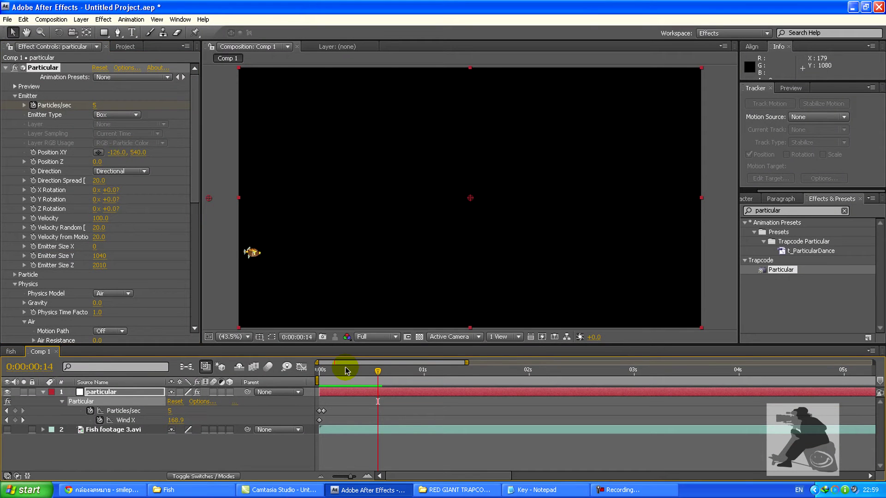
# Set the emitter's Position X to -141 so the first fish starts farther outside the frame, checking the frames around 0:00:00:11.
pyautogui.moveTo(341, 370); pyautogui.dragTo(347, 370)
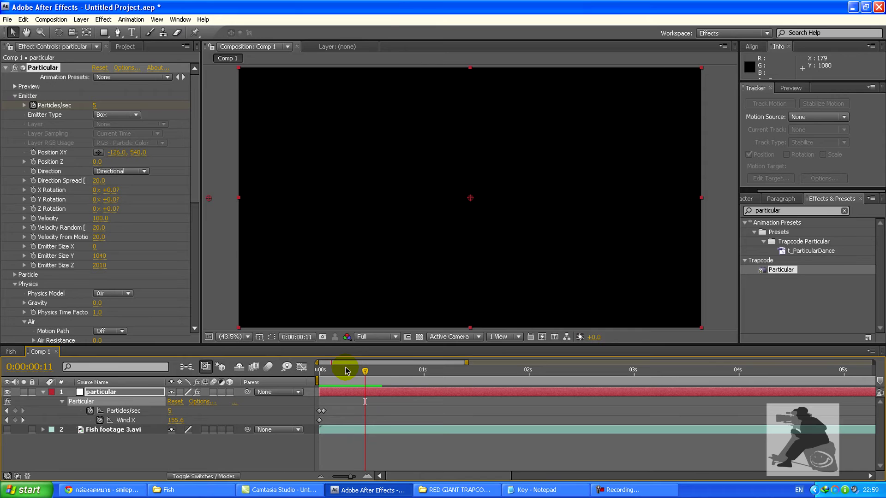
pyautogui.press('pagedown')
pyautogui.press('pageup')
pyautogui.moveTo(111, 153); pyautogui.dragTo(116, 155)
pyautogui.press('pagedown')
pyautogui.press('pagedown')
pyautogui.press('pageup')
pyautogui.press('pageup')
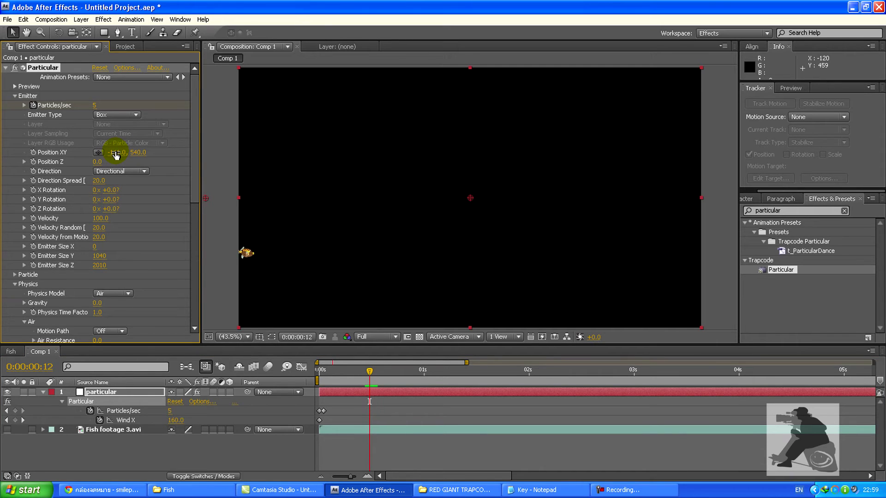
# Advance to 0:00:00:14 and preview the fish animation from there.
pyautogui.press('pagedown')
pyautogui.press('pagedown')
pyautogui.press('pagedown')
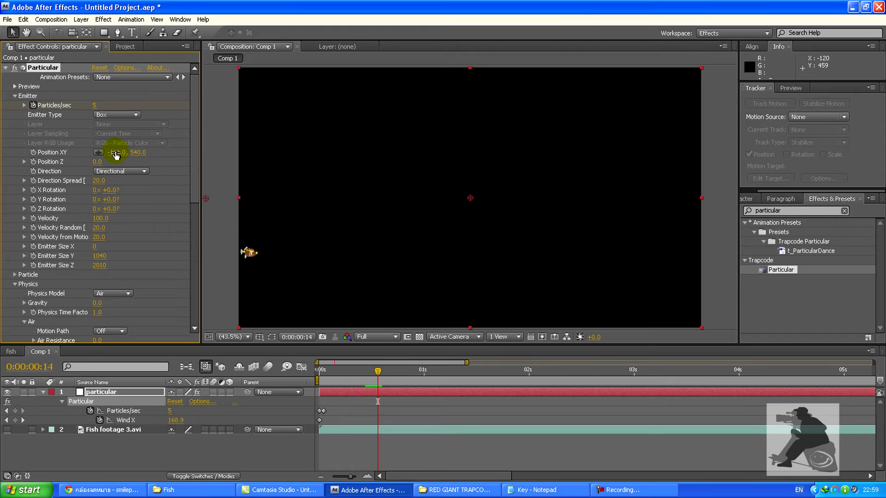
pyautogui.press('KP_0')
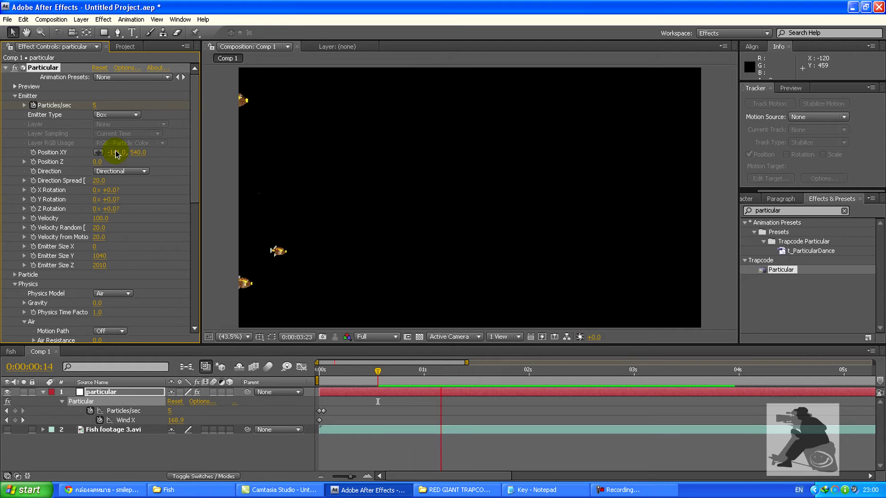
pyautogui.press('space')
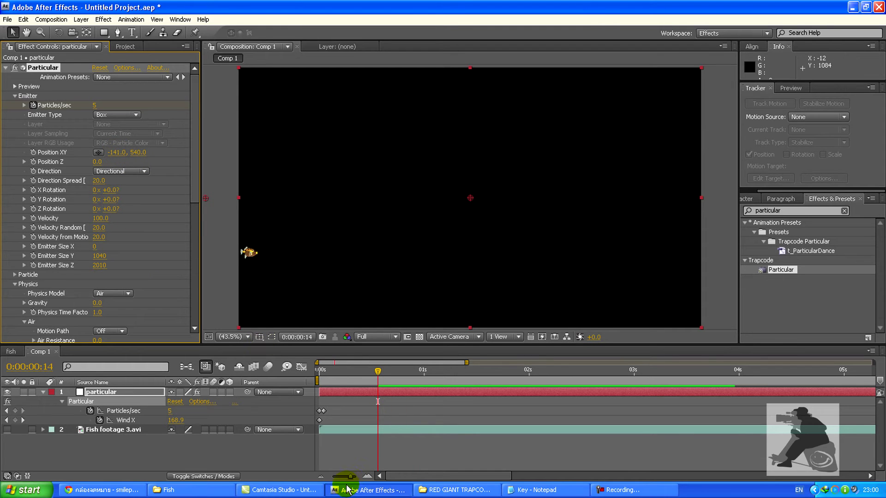
# Add a Particles/sec keyframe at 0:00:17:24 that holds the current emission rate.
pyautogui.moveTo(351, 477); pyautogui.dragTo(332, 477)
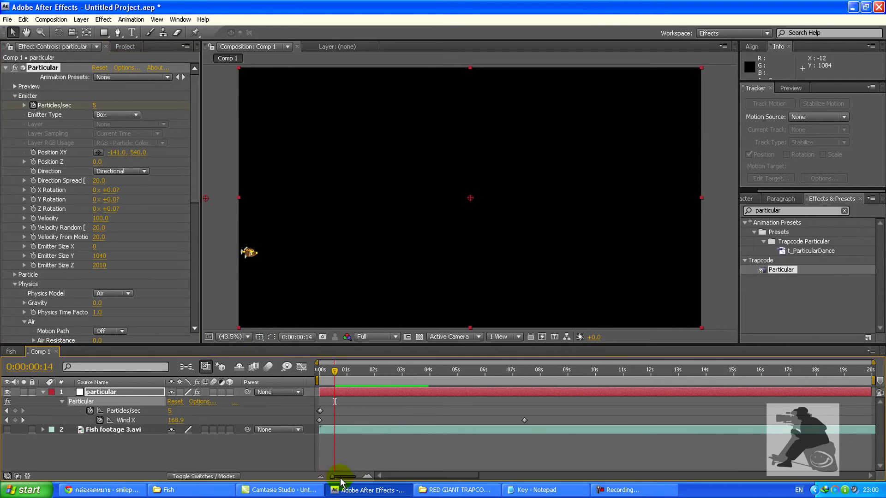
pyautogui.click(830, 372)
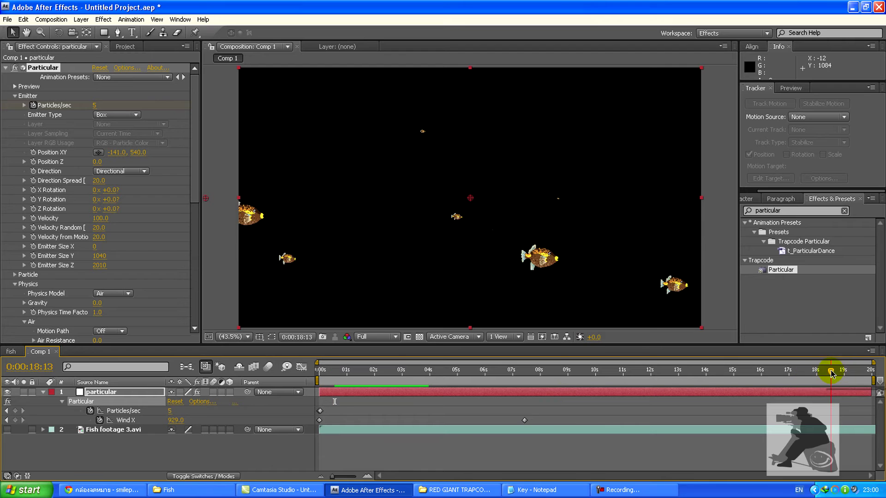
pyautogui.moveTo(833, 371)
pyautogui.mouseDown()
pyautogui.moveTo(866, 373)
pyautogui.moveTo(807, 374)
pyautogui.moveTo(817, 375)
pyautogui.mouseUp()
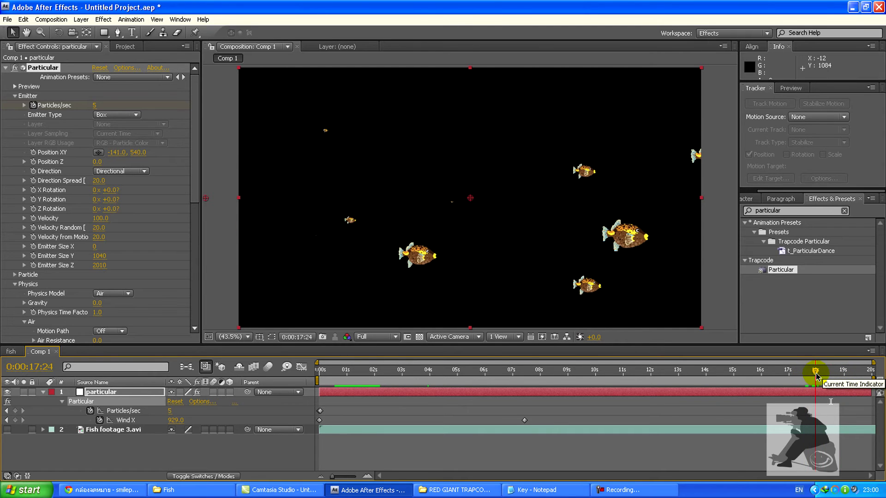
pyautogui.click(124, 412)
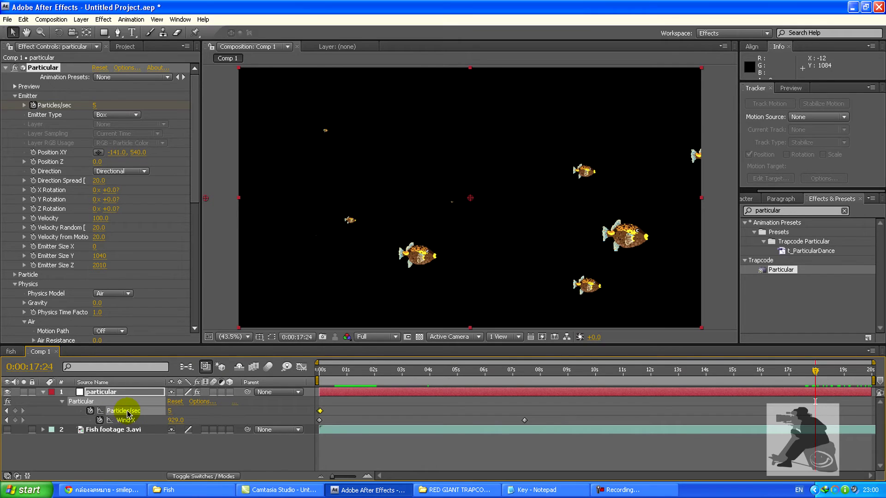
pyautogui.click(16, 412)
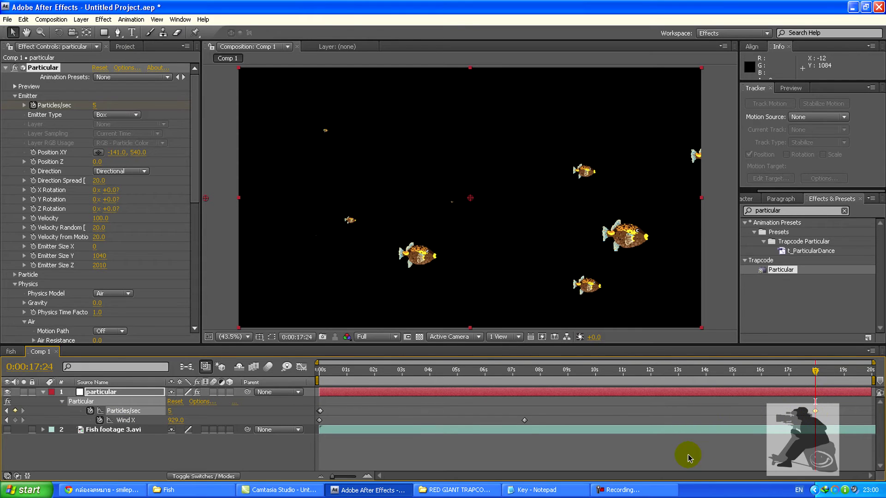
# Keyframe Particles/sec at 0 at 0:00:18:00 to stop the emission of fish.
pyautogui.press('pagedown')
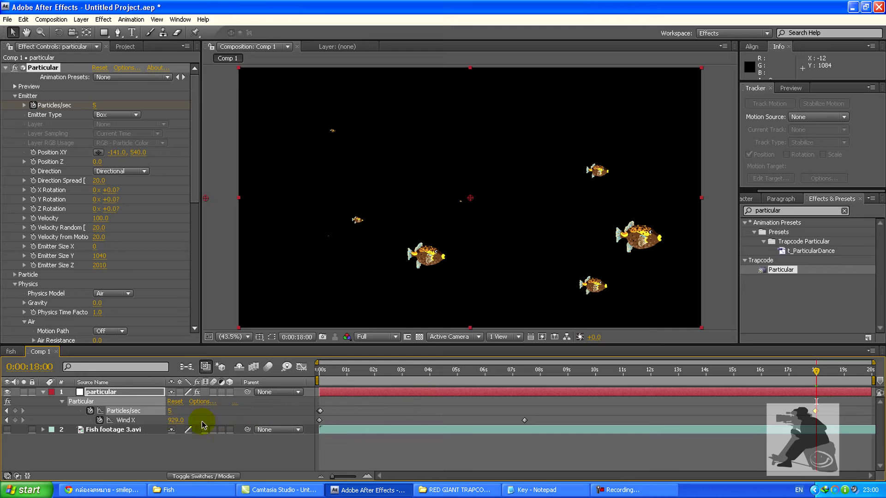
pyautogui.click(169, 411)
pyautogui.write('0')
pyautogui.press('Return')
# Move the last two Particles/sec keyframes earlier to about 0:00:17:12, scrubbing the end of the timeline to check when the fish leave.
pyautogui.moveTo(817, 372); pyautogui.dragTo(840, 374)
pyautogui.moveTo(333, 477); pyautogui.dragTo(341, 477)
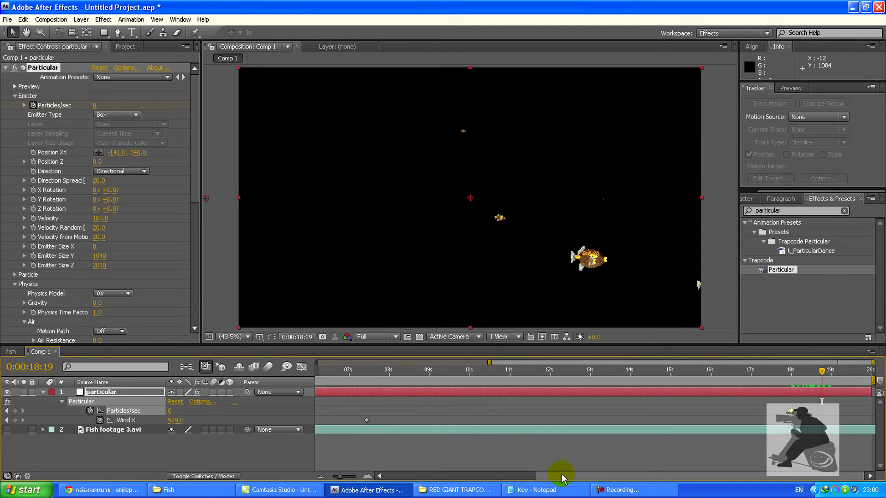
pyautogui.moveTo(822, 373); pyautogui.dragTo(872, 373)
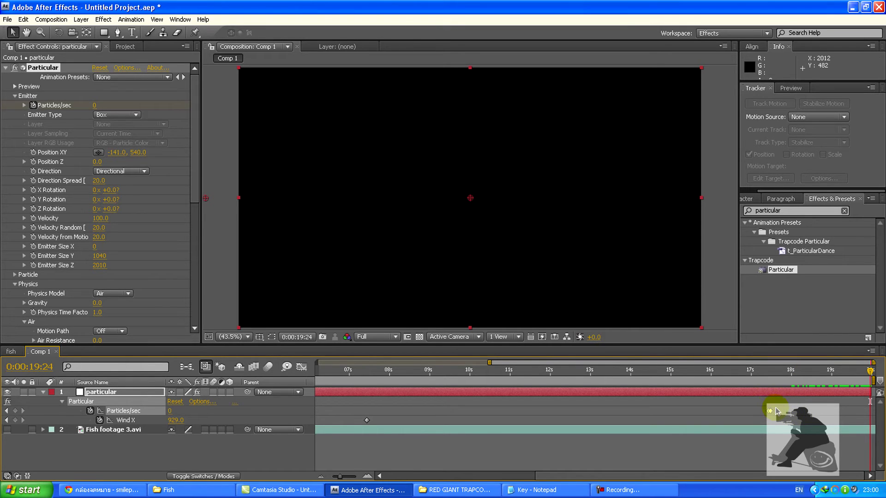
pyautogui.moveTo(766, 370); pyautogui.dragTo(876, 369)
pyautogui.click(764, 411)
pyautogui.moveTo(875, 376); pyautogui.dragTo(849, 374)
pyautogui.click(764, 411)
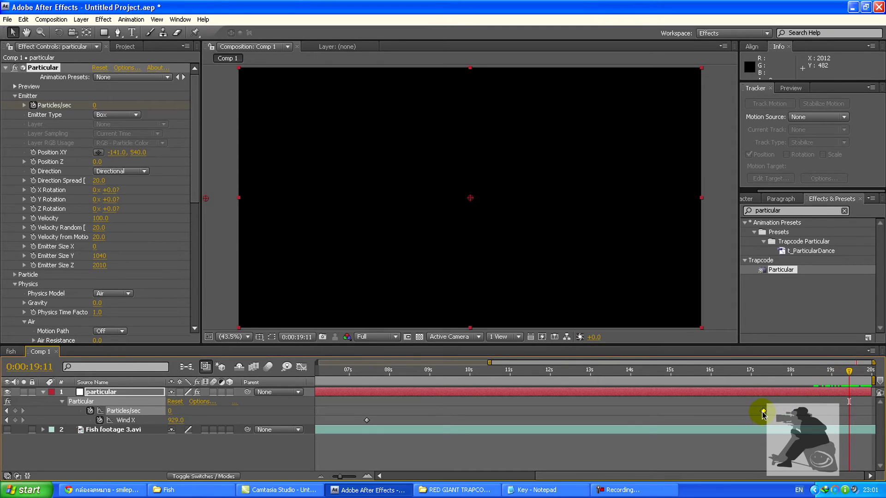
pyautogui.moveTo(850, 372); pyautogui.dragTo(738, 379)
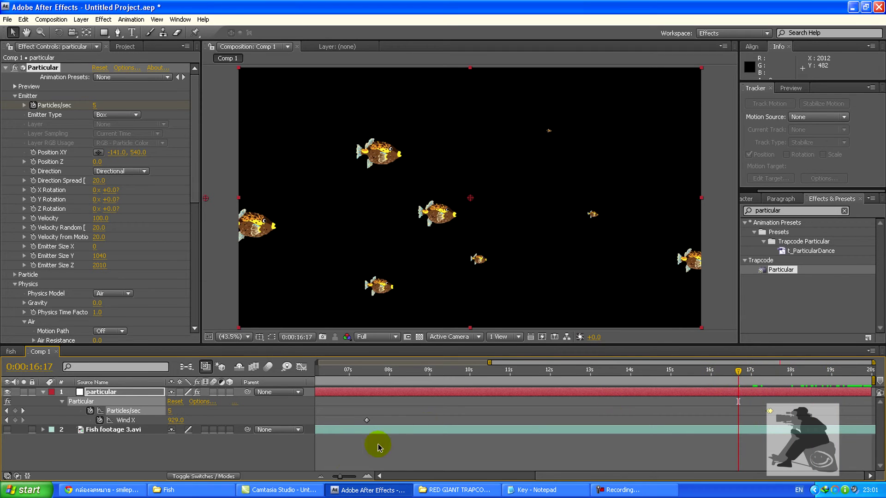
# Try moving the second Wind X keyframe to about 0:00:03:16 and preview the animation from the start.
pyautogui.moveTo(342, 480); pyautogui.dragTo(317, 480)
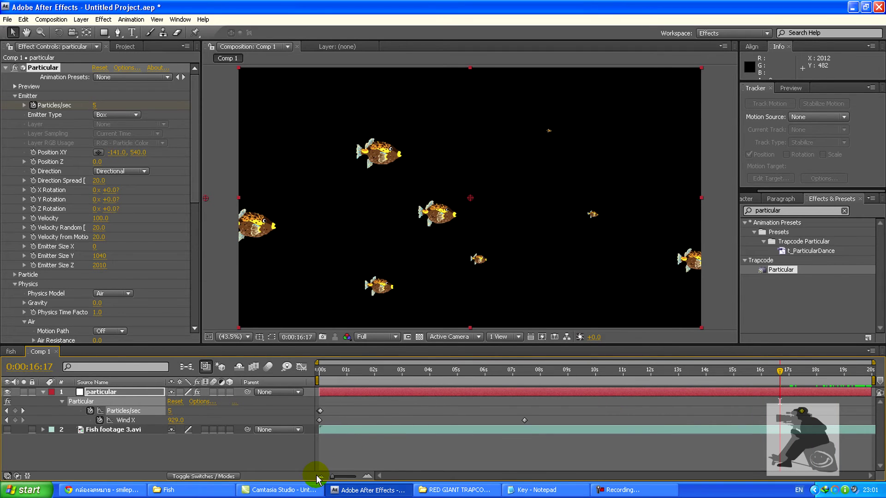
pyautogui.click(409, 373)
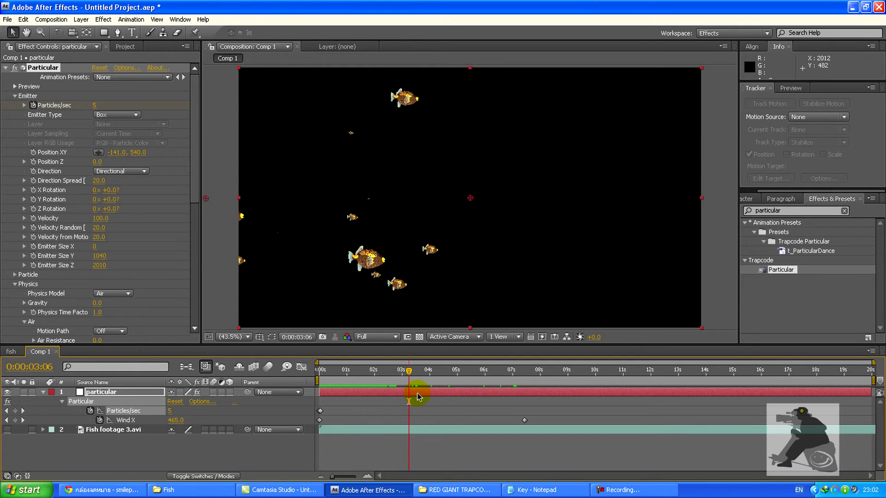
pyautogui.click(525, 421)
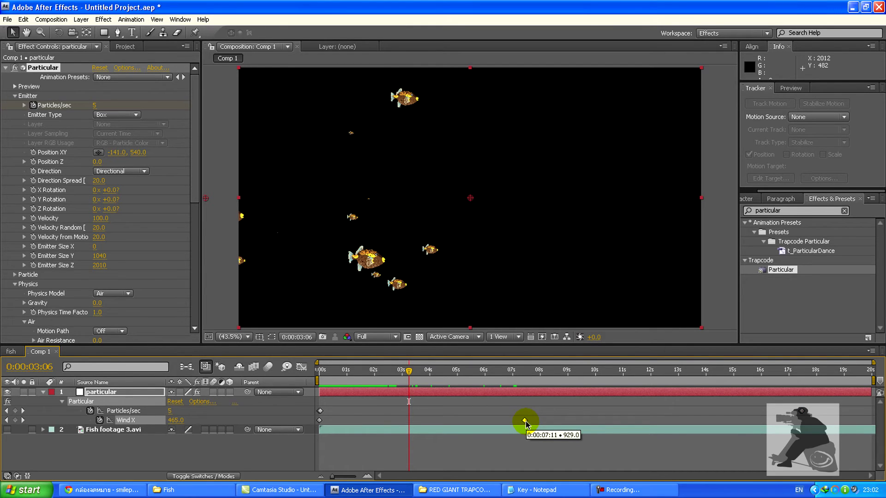
pyautogui.moveTo(525, 421); pyautogui.dragTo(420, 422)
pyautogui.moveTo(405, 375); pyautogui.dragTo(309, 373)
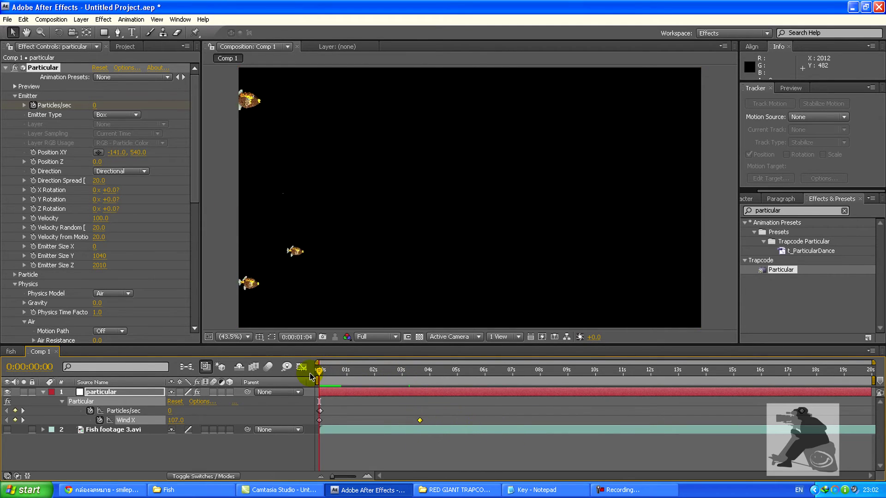
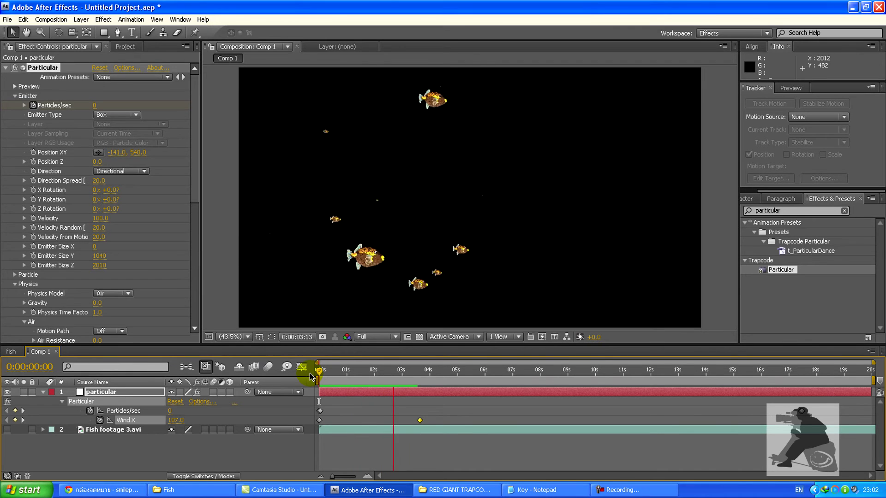
pyautogui.press('space')
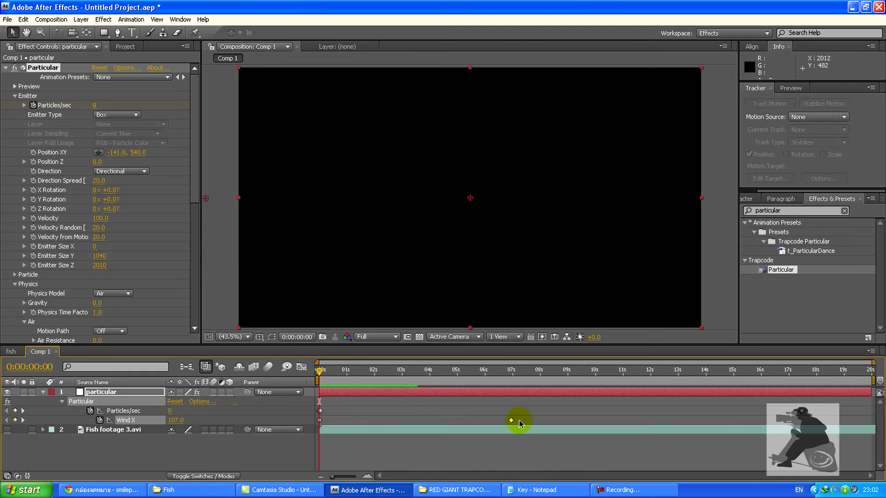
# Move the second Wind X keyframe later to about 8 seconds and scrub the timeline to check the fish movement.
pyautogui.moveTo(540, 420); pyautogui.dragTo(544, 420)
pyautogui.click(373, 371)
pyautogui.moveTo(373, 373); pyautogui.dragTo(569, 373)
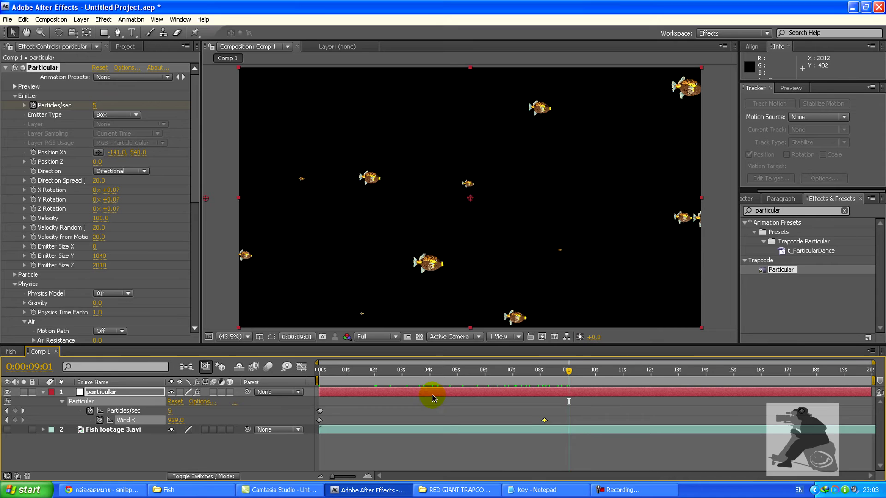
pyautogui.click(43, 394)
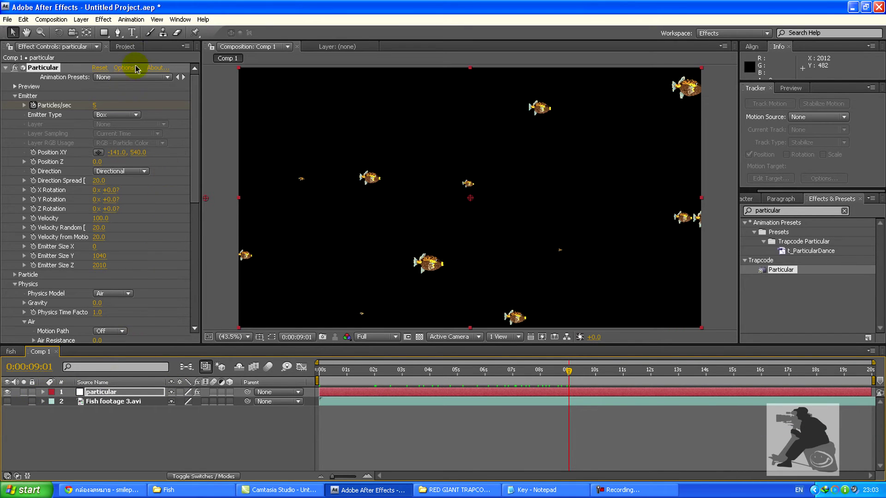
# Import the BG Illustrator file from the Fish folder as Composition - Cropped Layers.
pyautogui.click(125, 47)
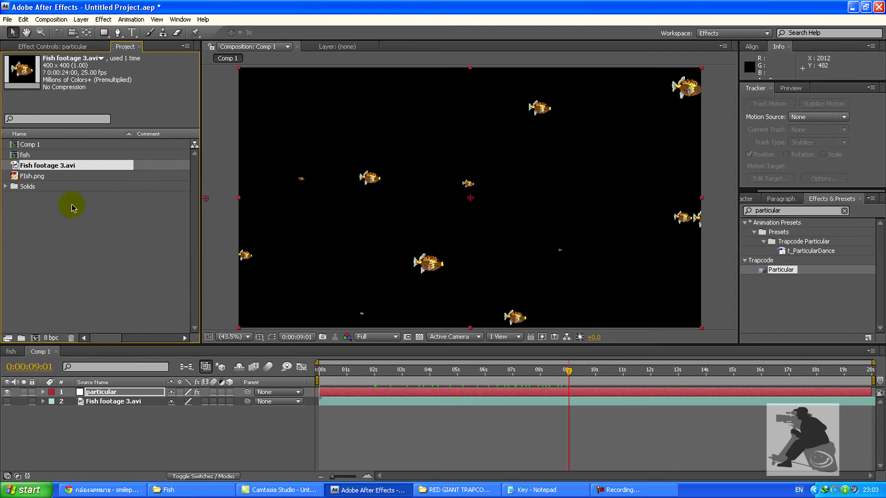
pyautogui.click(167, 490)
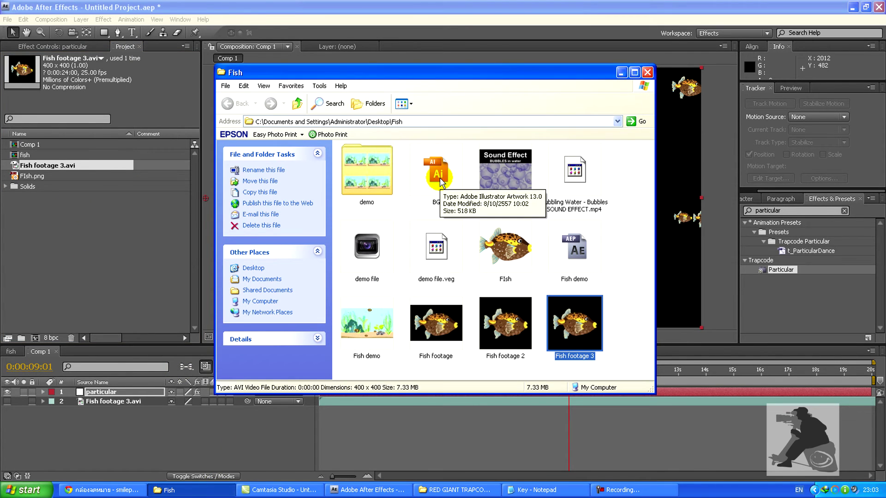
pyautogui.click(143, 251)
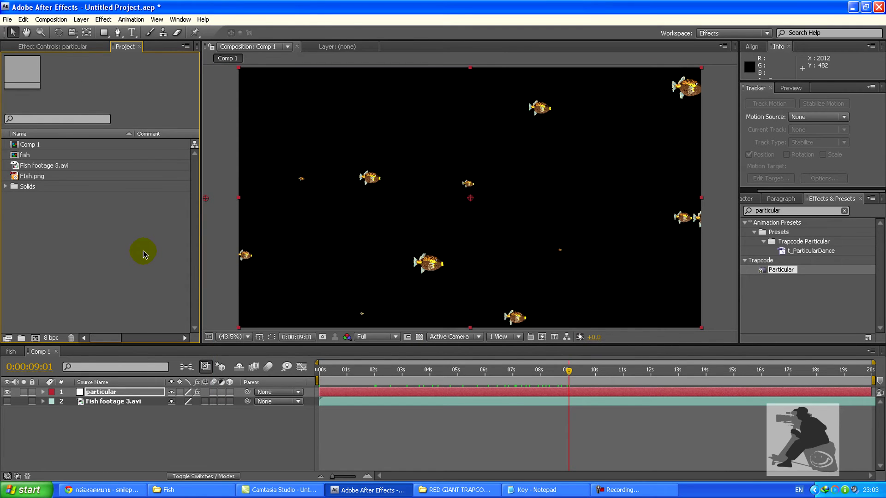
pyautogui.doubleClick(143, 250)
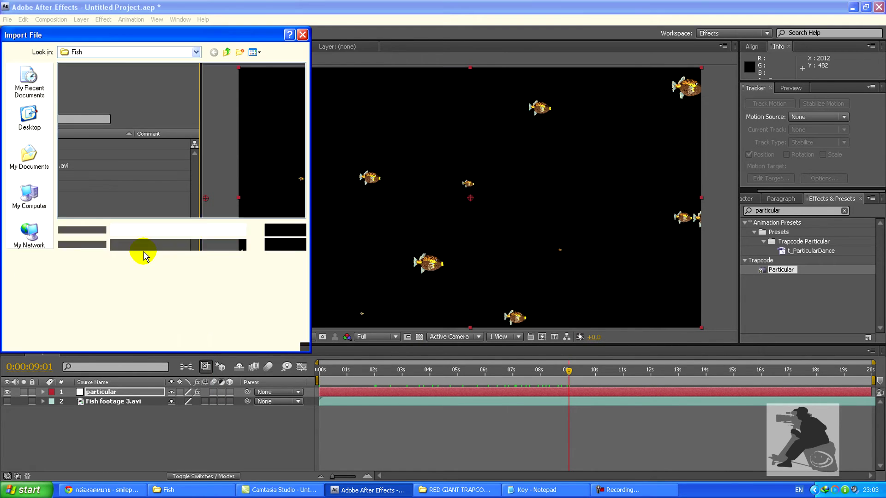
pyautogui.click(72, 78)
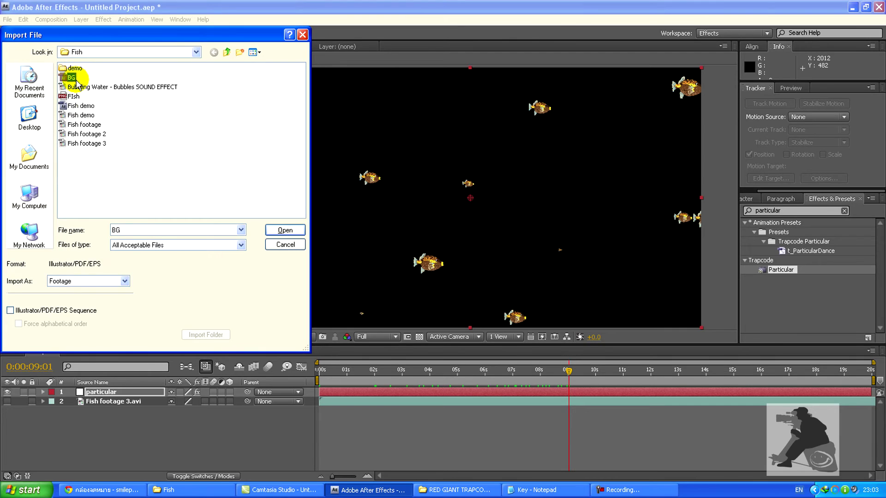
pyautogui.click(124, 282)
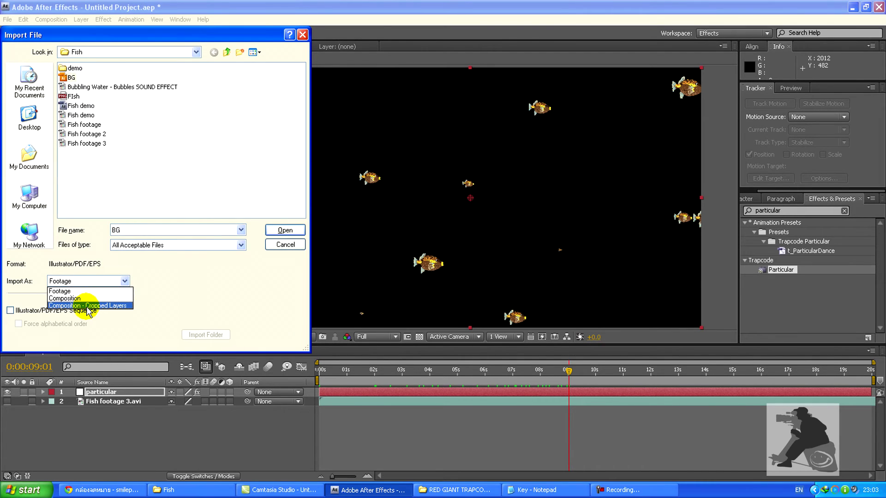
pyautogui.click(88, 306)
pyautogui.click(286, 230)
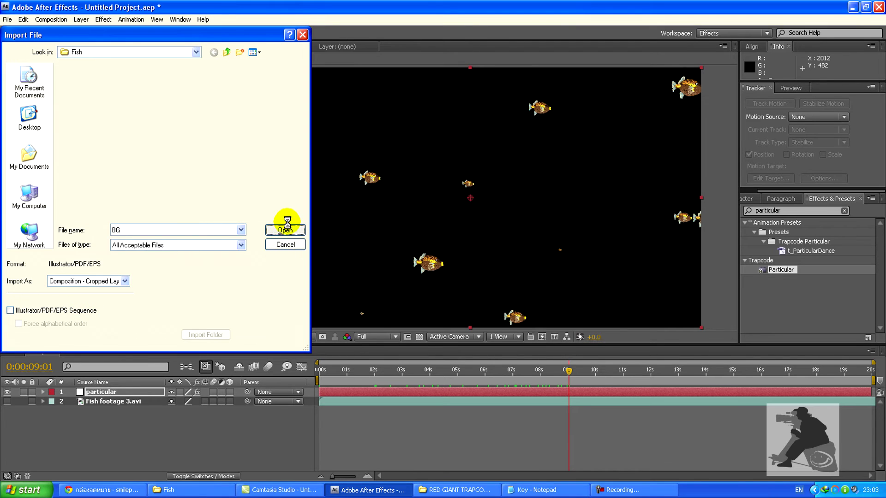
# Place the BG composition below Fish footage 3.avi in Comp 1 and fit it to the composition width.
pyautogui.moveTo(16, 144); pyautogui.dragTo(79, 413)
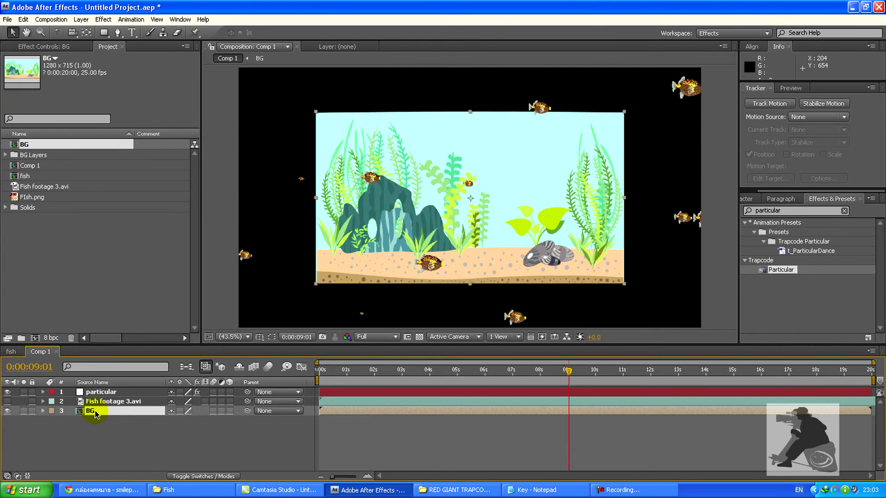
pyautogui.rightClick(93, 412)
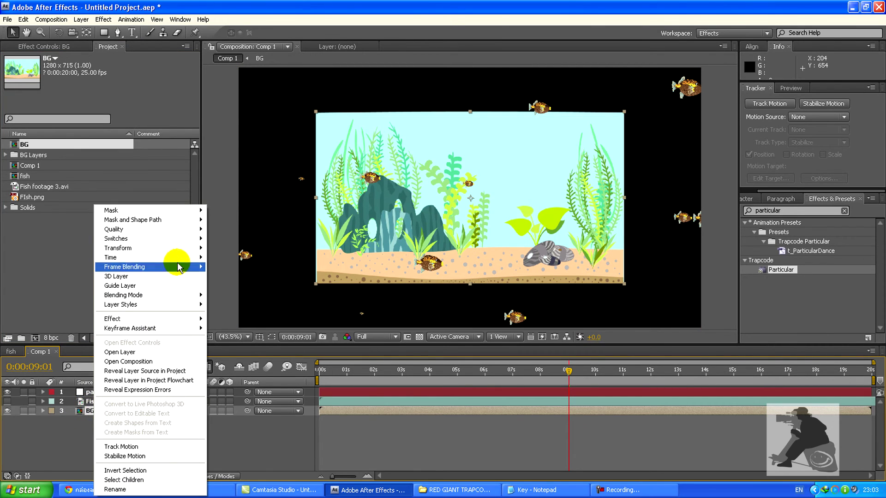
pyautogui.moveTo(183, 247)
pyautogui.click(273, 367)
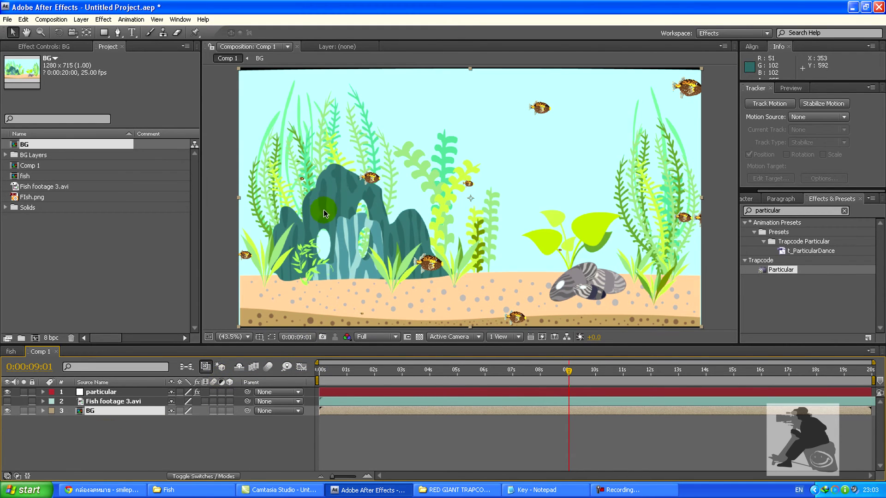
# Set the BG layer's scale to 154% so it covers the frame, and scrub through the scene.
pyautogui.press('s')
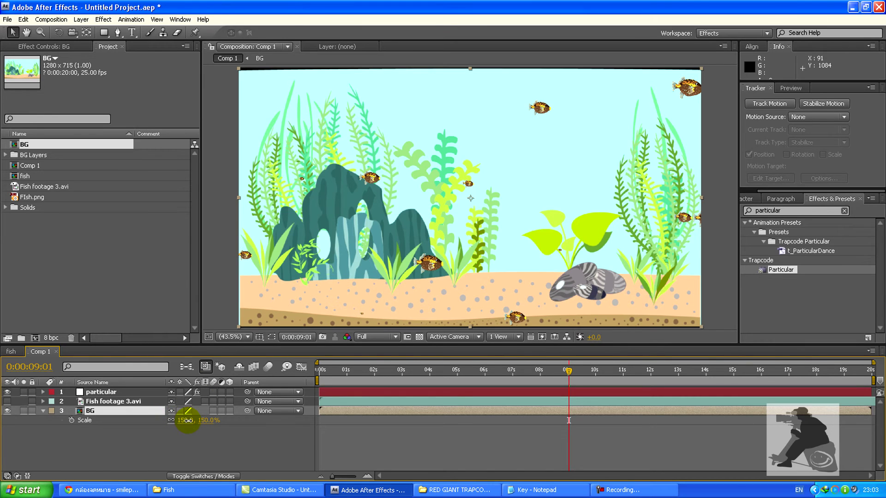
pyautogui.moveTo(187, 421); pyautogui.dragTo(189, 421)
pyautogui.moveTo(323, 372); pyautogui.dragTo(496, 376)
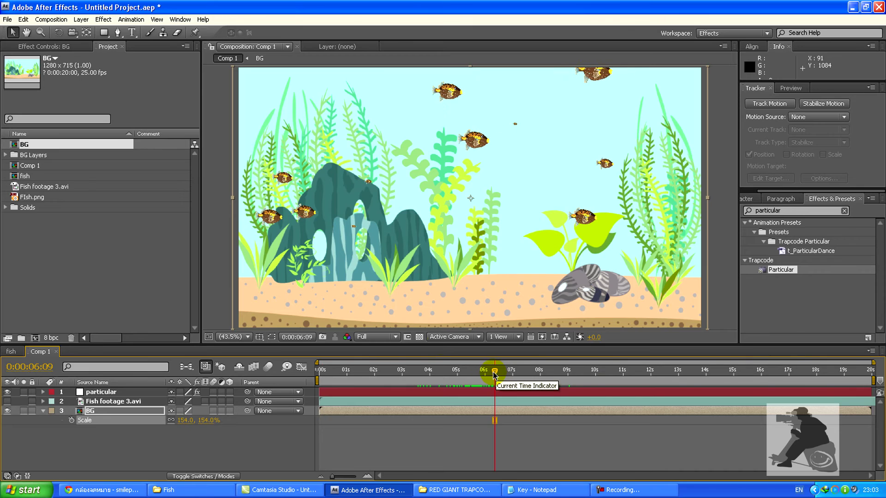
# Set the Particle Life of the particular layer to 6.0 seconds and scrub the timeline to check the fish.
pyautogui.click(101, 392)
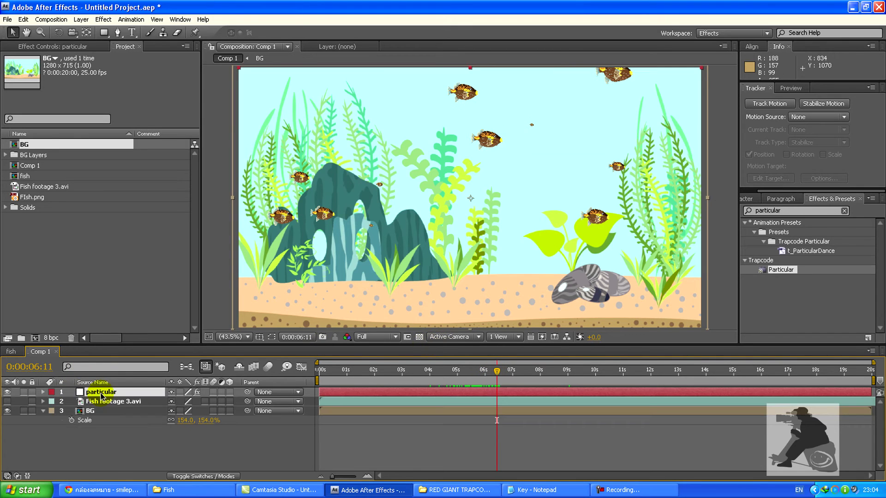
pyautogui.click(63, 48)
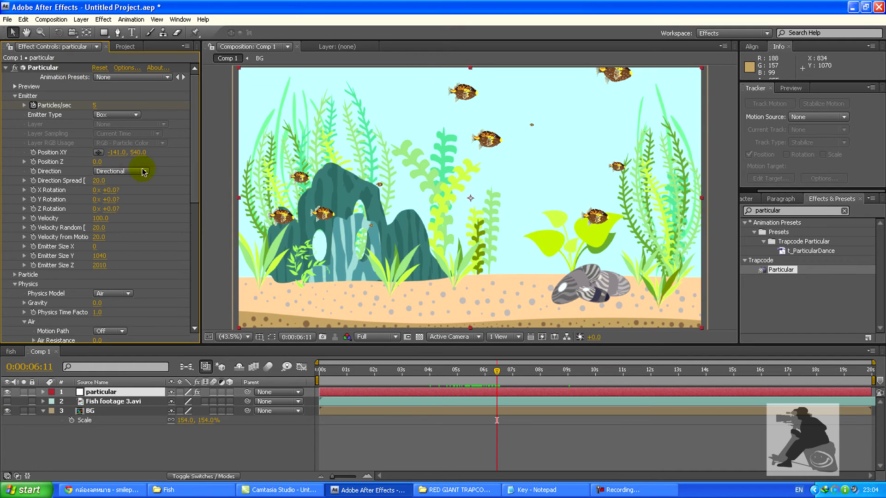
pyautogui.moveTo(198, 148)
pyautogui.mouseDown()
pyautogui.moveTo(197, 164)
pyautogui.moveTo(197, 143)
pyautogui.mouseUp()
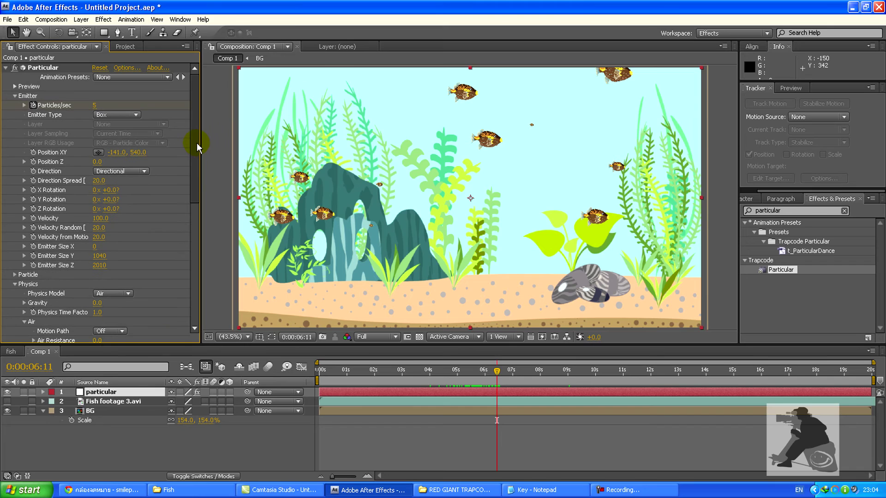
pyautogui.click(14, 274)
pyautogui.scroll(-5, 21, 277)
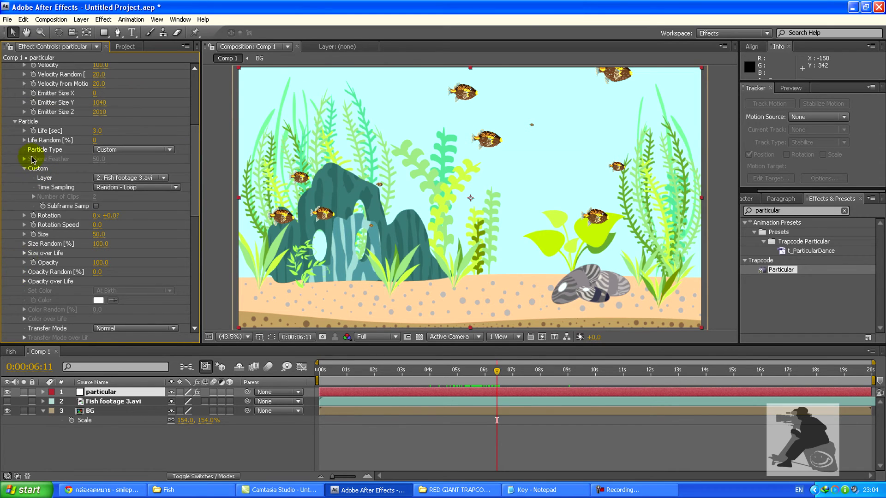
pyautogui.click(97, 131)
pyautogui.press('Return')
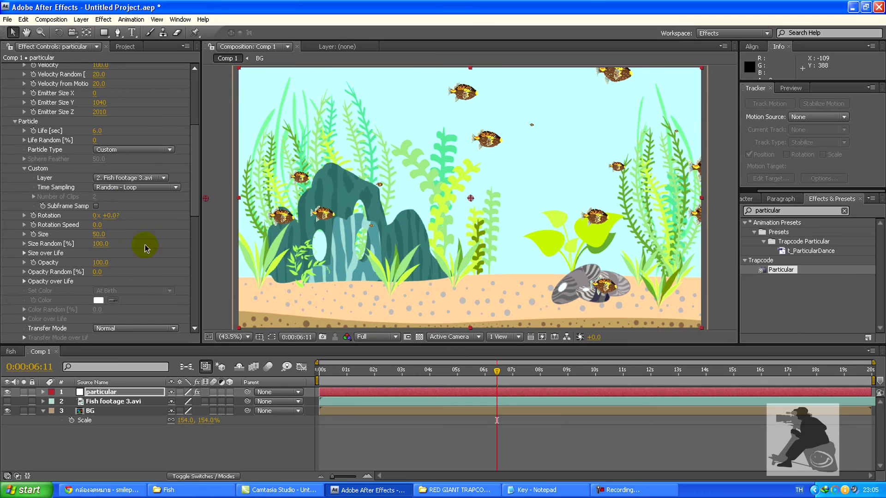
pyautogui.click(144, 248)
pyautogui.hotkey('alt', 'shift')
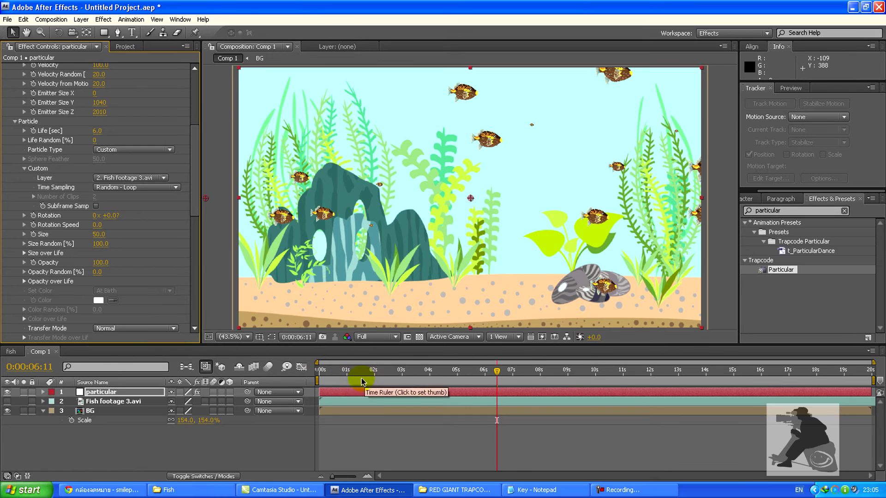
pyautogui.click(453, 371)
pyautogui.moveTo(455, 374); pyautogui.dragTo(460, 372)
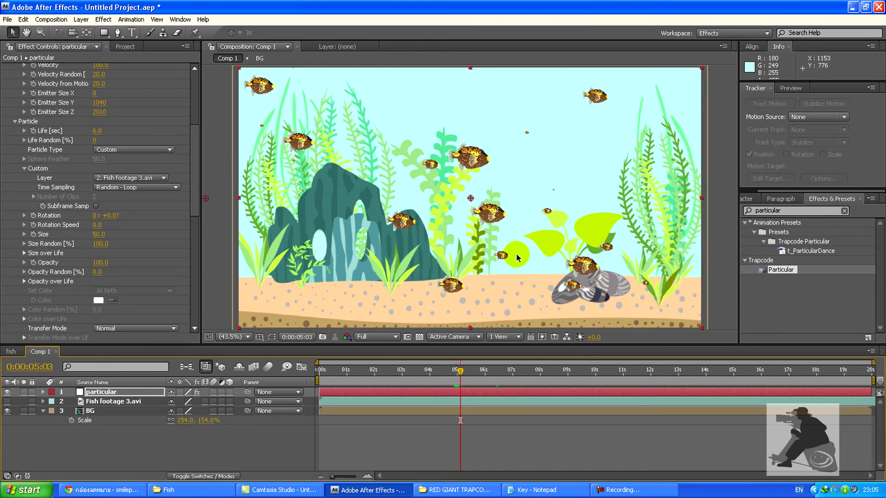
pyautogui.moveTo(460, 372); pyautogui.dragTo(559, 378)
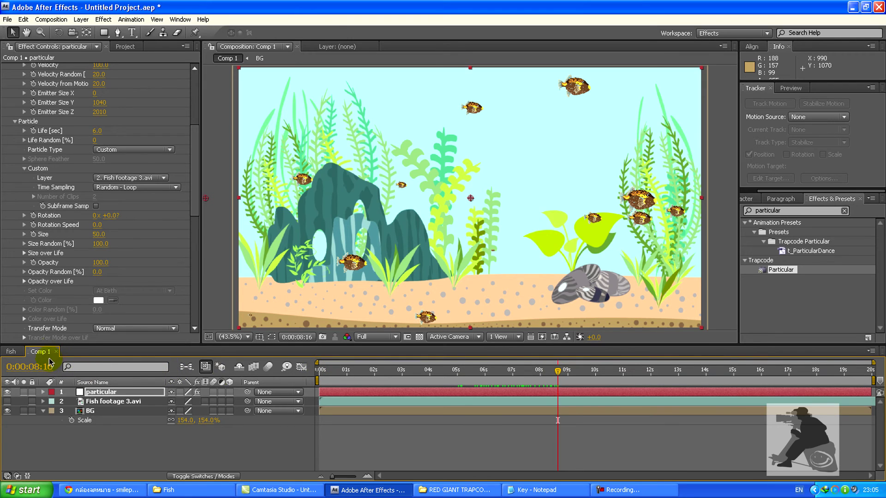
# Create a white 1920 x 1080 solid named bubble above the other layers.
pyautogui.click(124, 46)
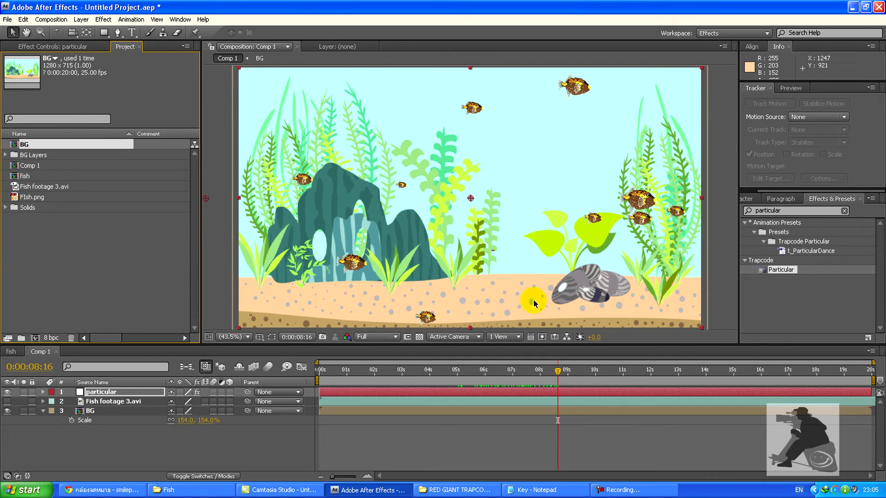
pyautogui.click(420, 375)
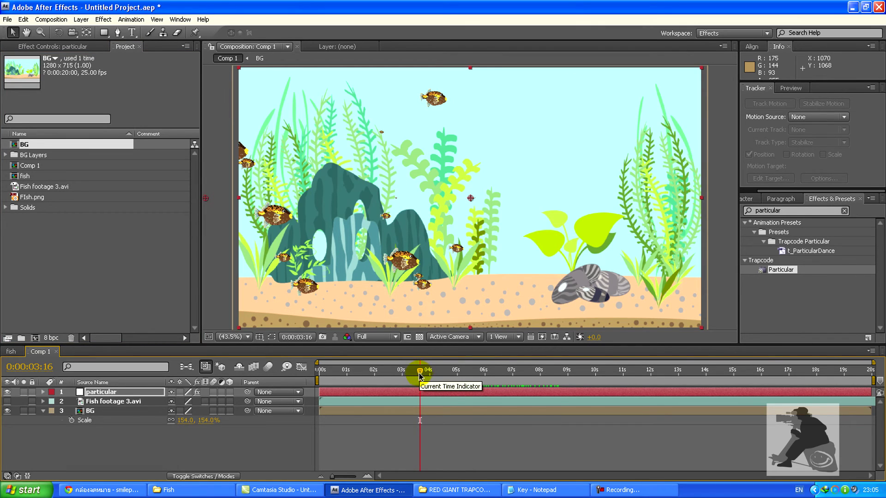
pyautogui.click(43, 412)
pyautogui.click(110, 428)
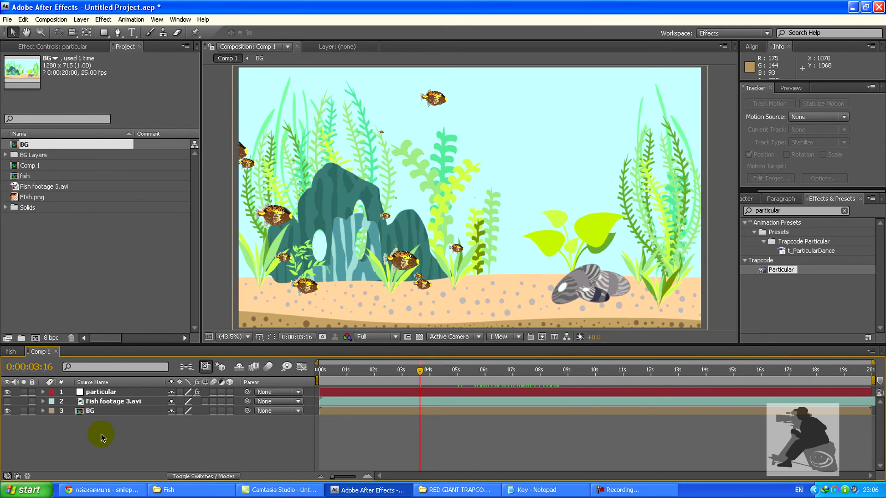
pyautogui.hotkey('ctrl', 'y')
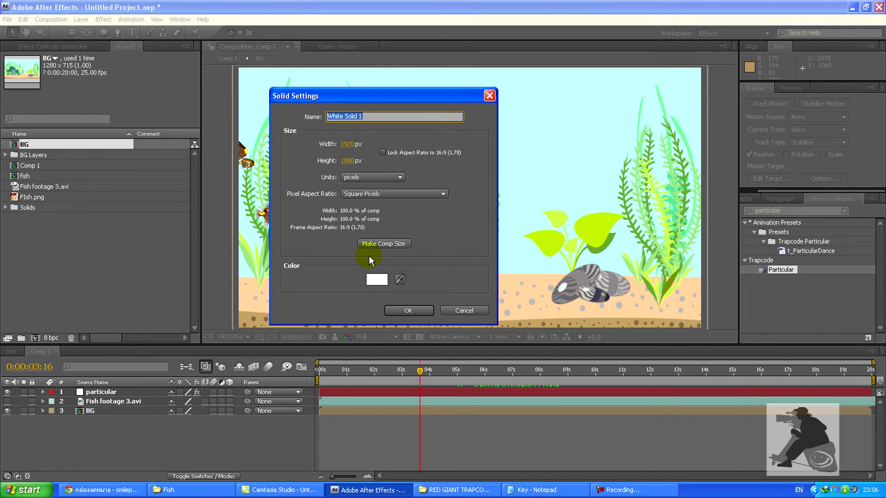
pyautogui.write('b')
pyautogui.press('BackSpace')
pyautogui.press('BackSpace')
pyautogui.write('le')
pyautogui.click(414, 311)
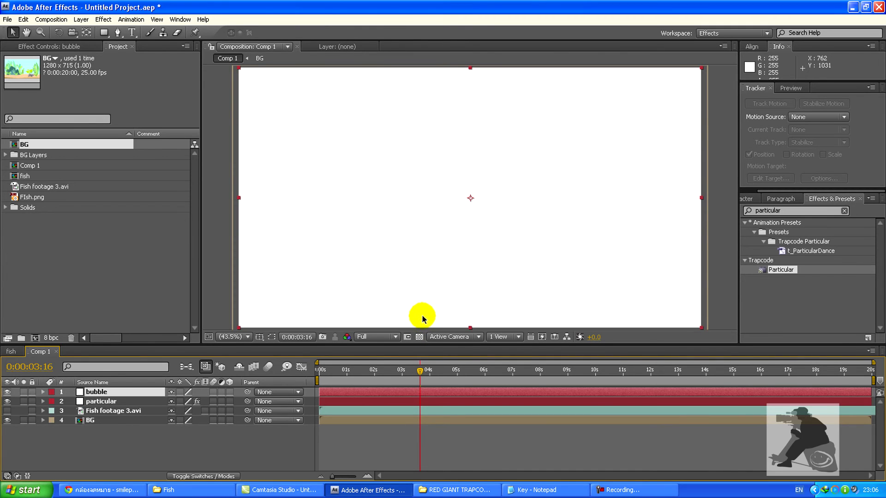
# Apply the CC Particle World effect to the bubble solid and set its Grid to Off.
pyautogui.doubleClick(789, 211)
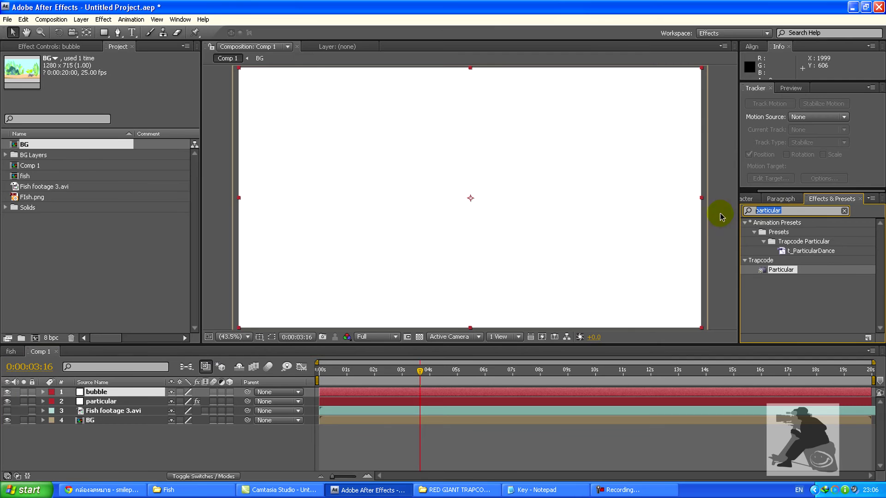
pyautogui.write('particle')
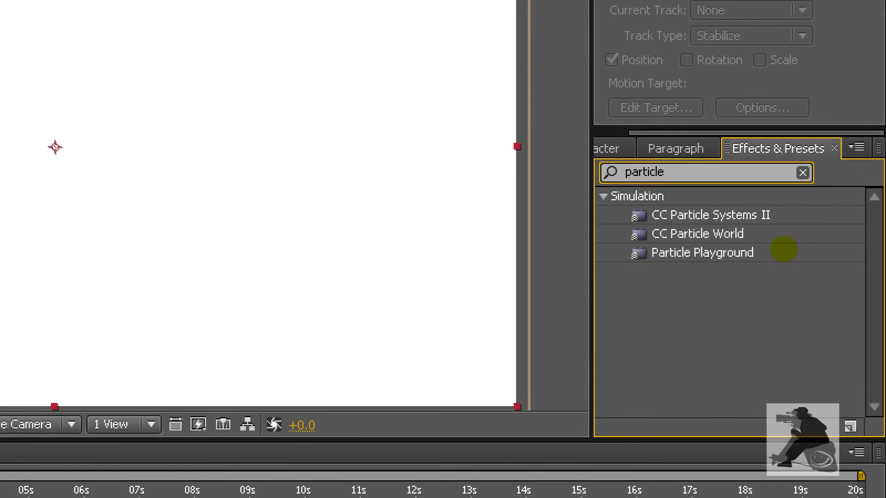
pyautogui.moveTo(657, 250)
pyautogui.mouseDown()
pyautogui.moveTo(791, 246)
pyautogui.moveTo(606, 247)
pyautogui.mouseUp()
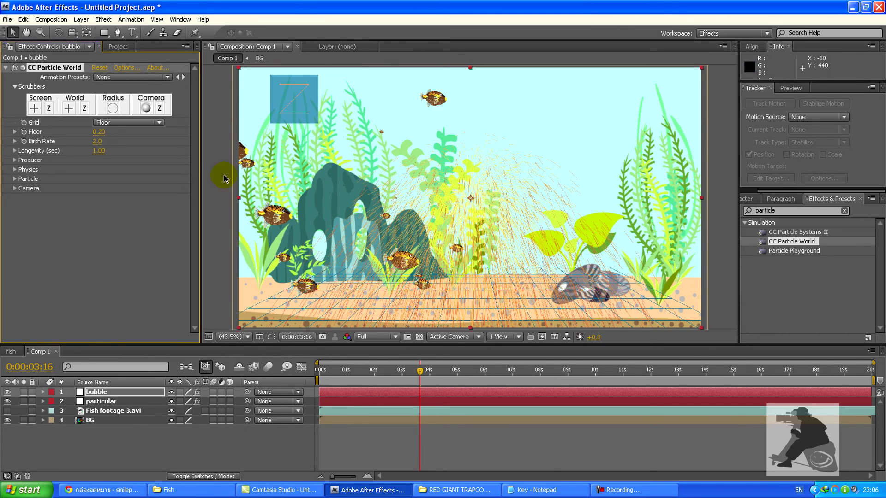
pyautogui.click(160, 124)
pyautogui.click(108, 84)
# Set the Physics Gravity of CC Particle World to 0 and scrub ahead to check the particle motion.
pyautogui.click(16, 170)
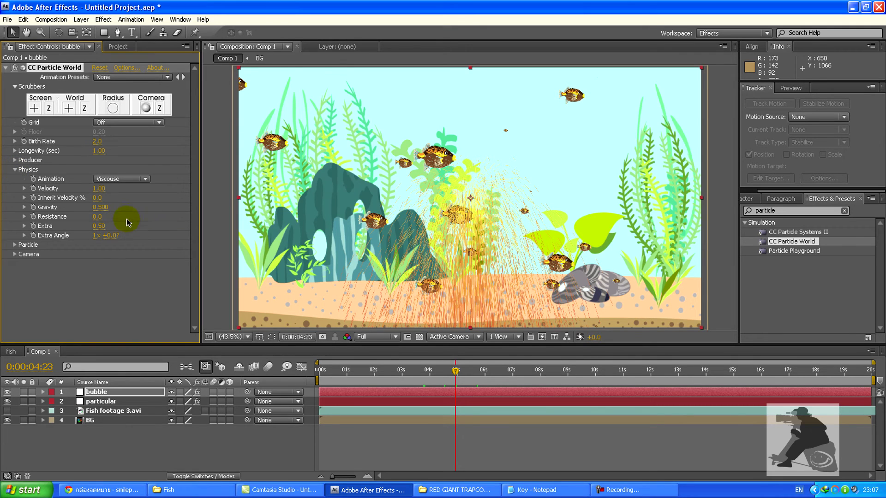
pyautogui.click(100, 210)
pyautogui.write('0')
pyautogui.press('Return')
pyautogui.moveTo(460, 376); pyautogui.dragTo(485, 372)
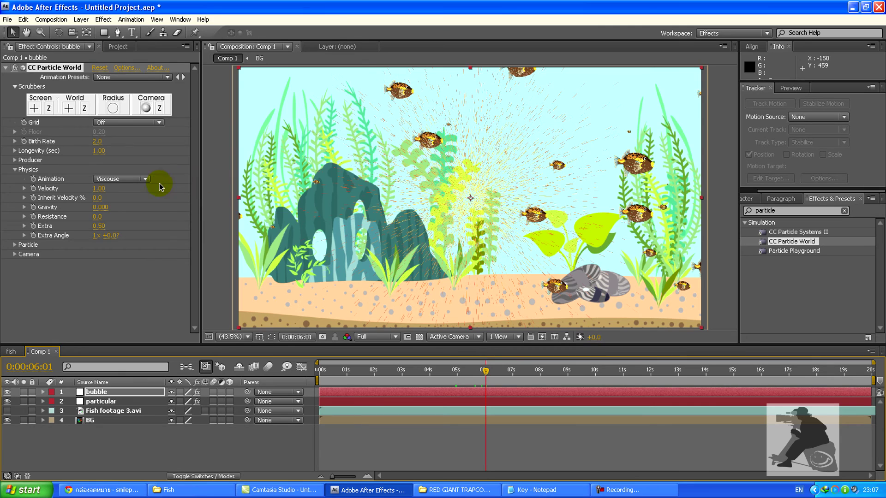
# Change the Physics Animation of CC Particle World to Cone Axis and check the emission at an earlier frame.
pyautogui.click(145, 181)
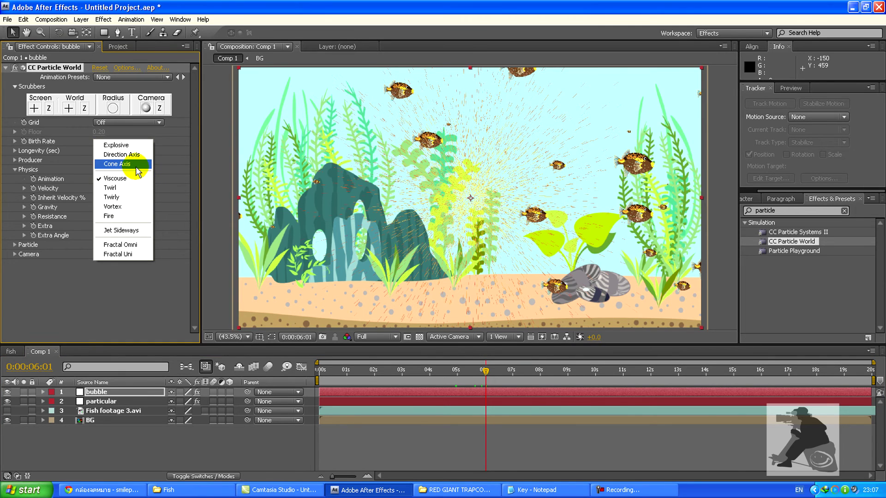
pyautogui.click(134, 166)
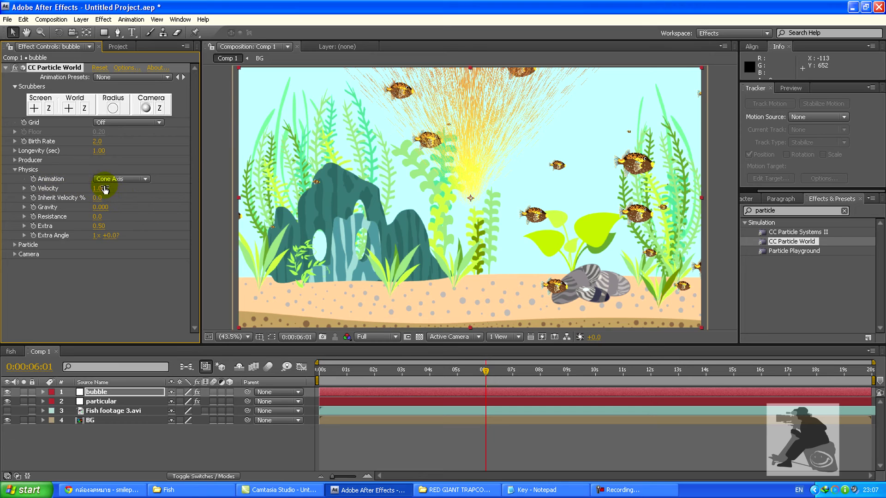
pyautogui.click(402, 371)
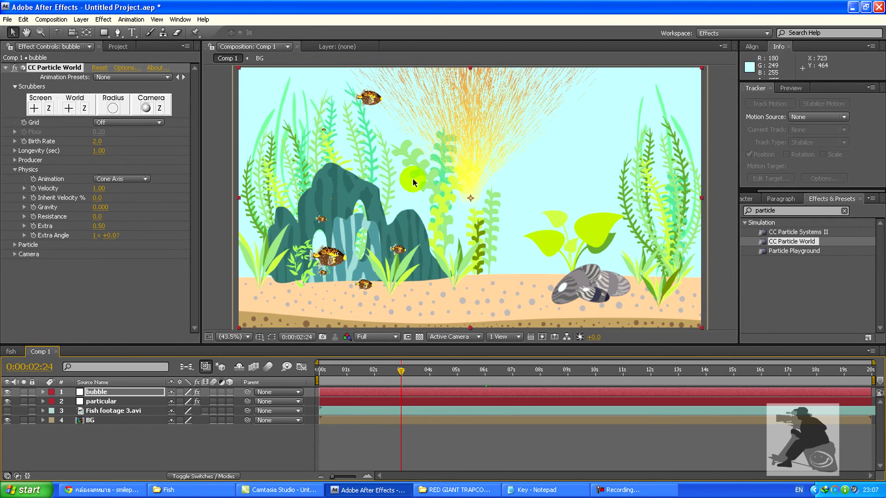
# Set the Particle Type of CC Particle World to Bubble.
pyautogui.click(15, 170)
pyautogui.click(15, 179)
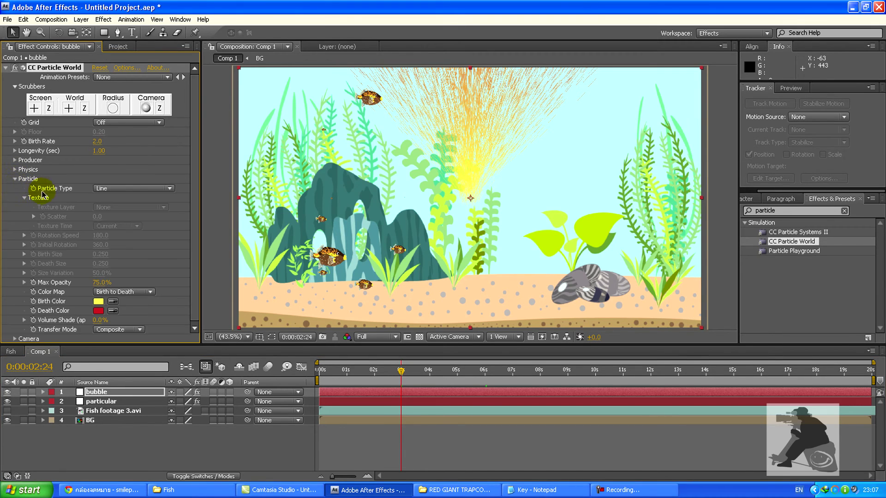
pyautogui.click(170, 189)
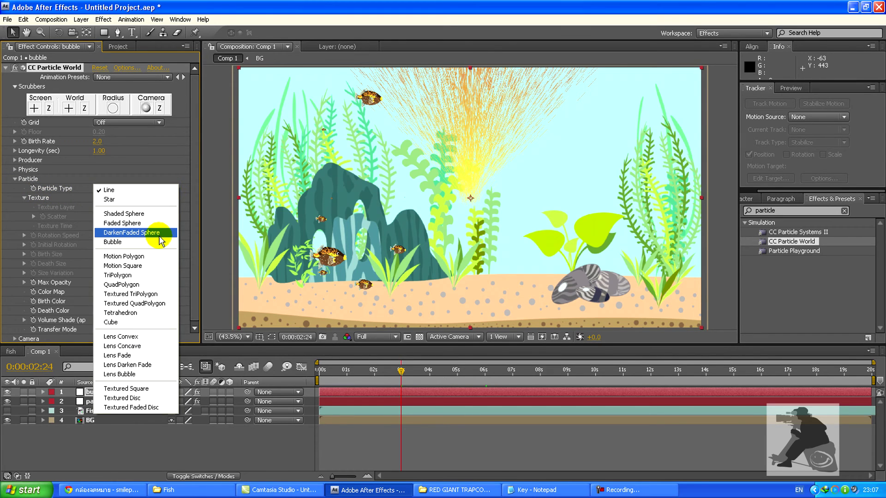
pyautogui.click(114, 242)
pyautogui.moveTo(487, 143); pyautogui.dragTo(488, 121)
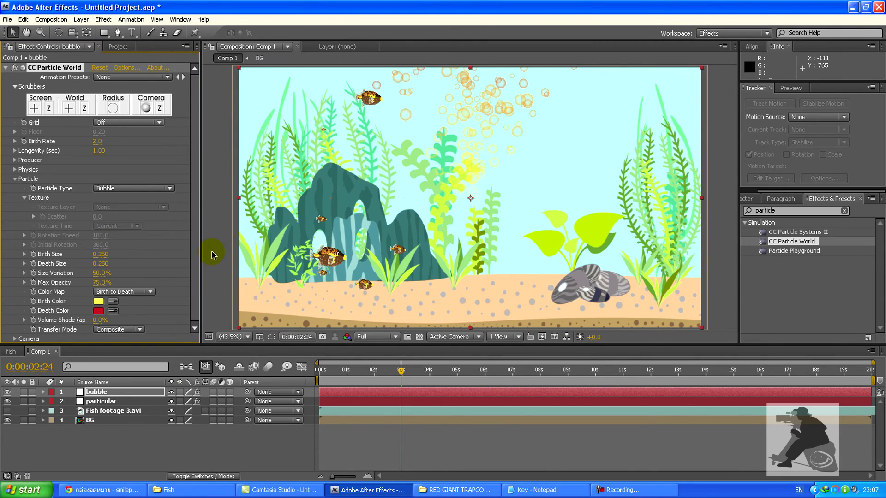
# Change the particles' Birth Color to light blue 50D8FF.
pyautogui.click(98, 302)
pyautogui.click(629, 353)
pyautogui.click(570, 297)
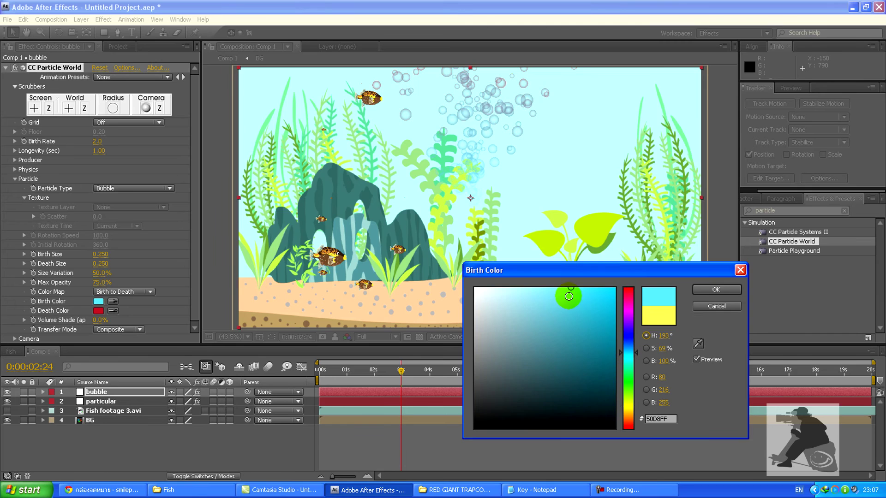
pyautogui.click(709, 290)
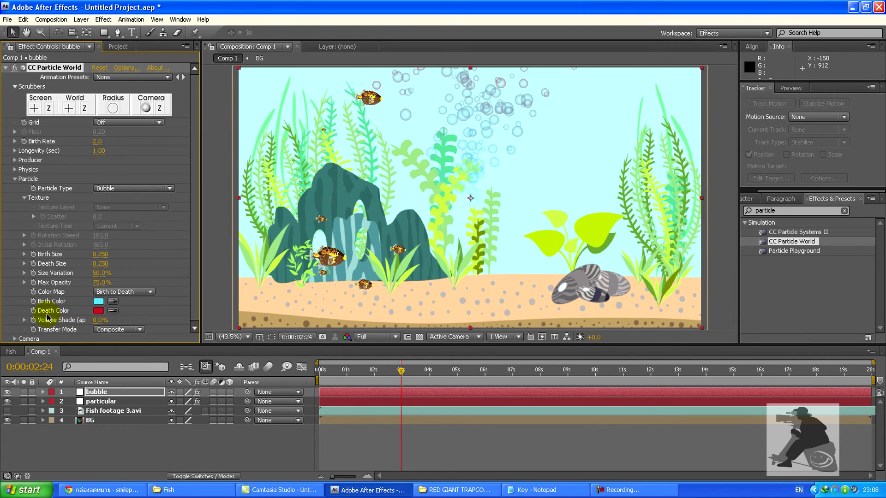
# Change the particles' Death Color to a deeper blue, 13B3E1.
pyautogui.click(112, 302)
pyautogui.click(98, 310)
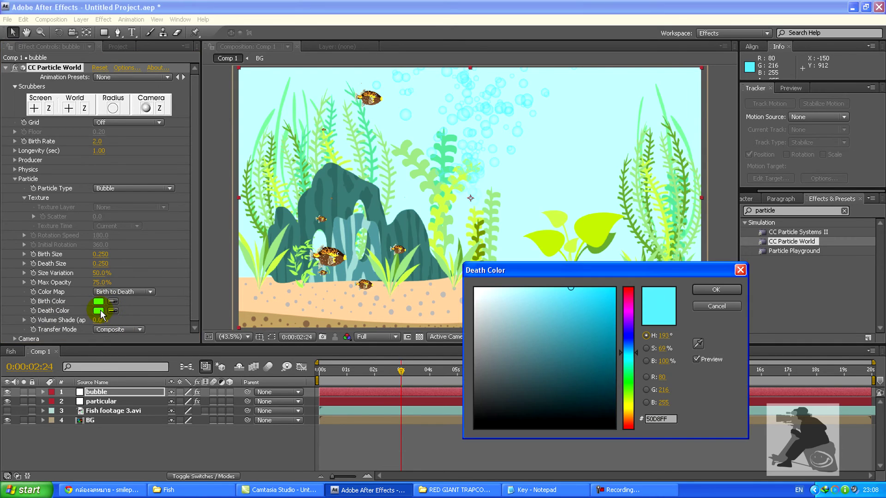
pyautogui.moveTo(580, 311); pyautogui.dragTo(603, 304)
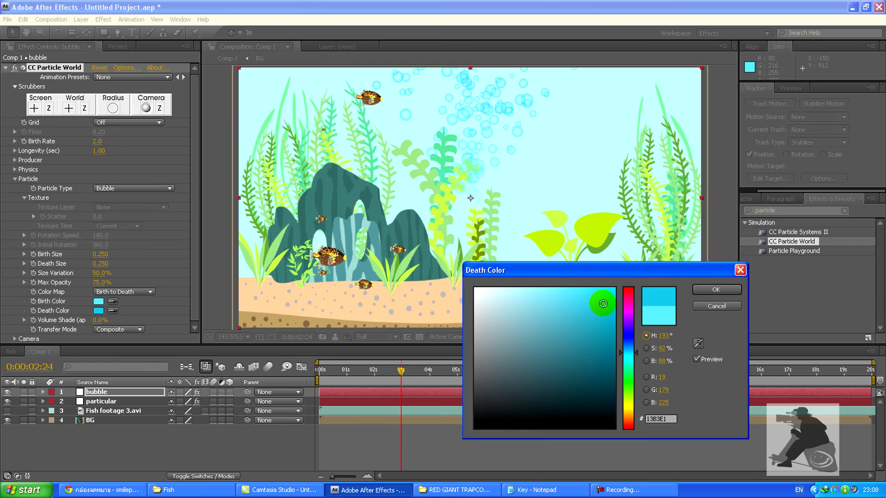
pyautogui.click(716, 290)
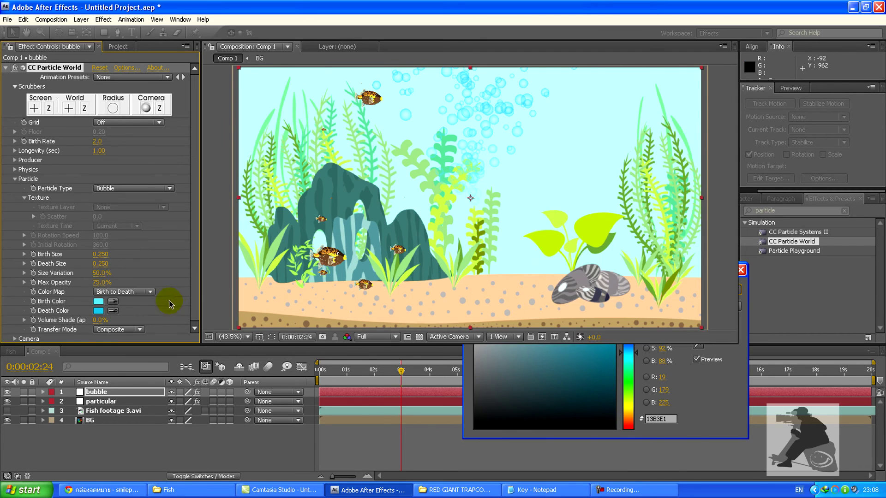
# Lighten the particles' Birth Color to pale blue 9BE2F6.
pyautogui.click(98, 301)
pyautogui.moveTo(489, 295); pyautogui.dragTo(526, 292)
pyautogui.click(716, 290)
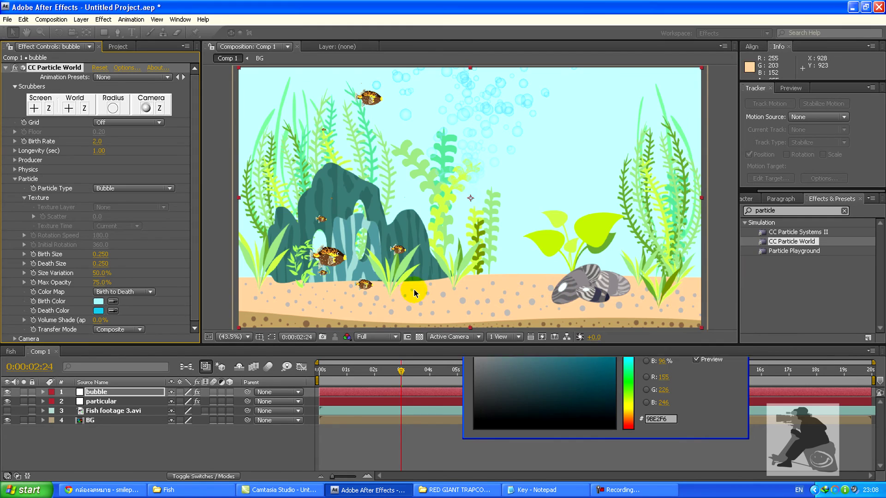
pyautogui.click(113, 302)
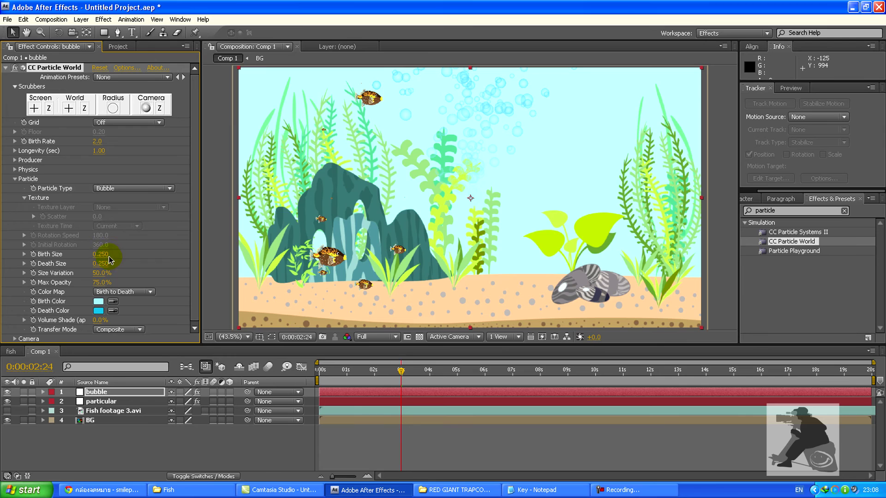
# Set the particles' Birth Size to 0.090 and Death Size to 0.450.
pyautogui.moveTo(100, 257); pyautogui.dragTo(91, 256)
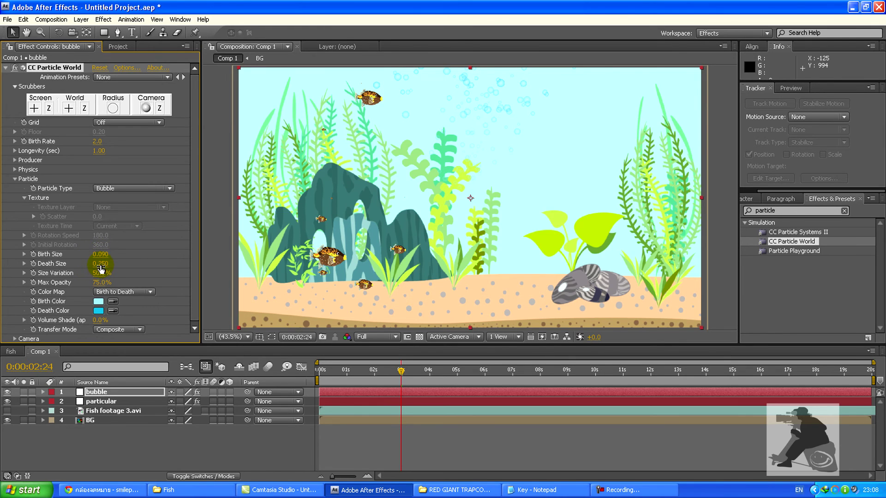
pyautogui.moveTo(113, 265); pyautogui.dragTo(113, 265)
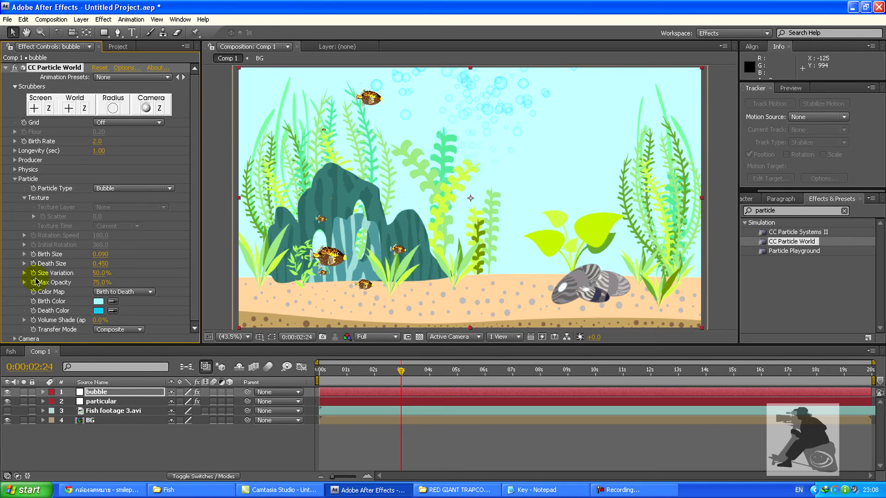
pyautogui.click(15, 180)
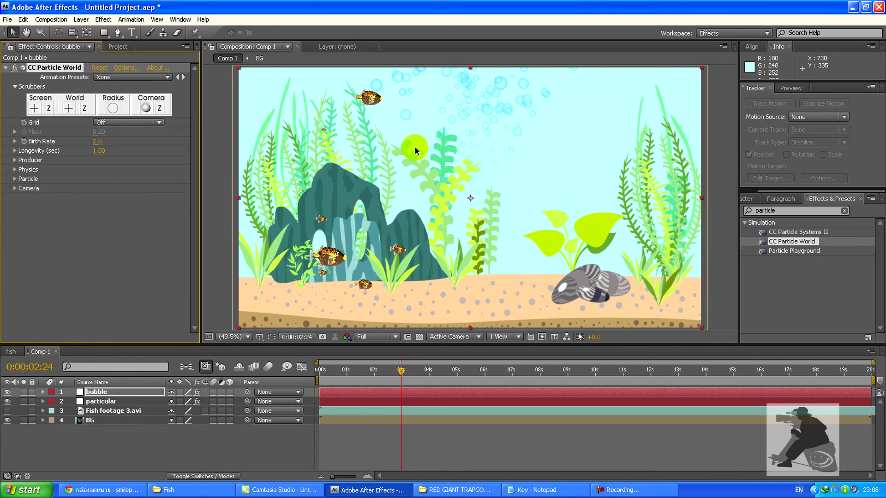
# Set the Producer's Radius X to 0.7 and Position Y to 0.43, and preview the first two seconds.
pyautogui.click(16, 160)
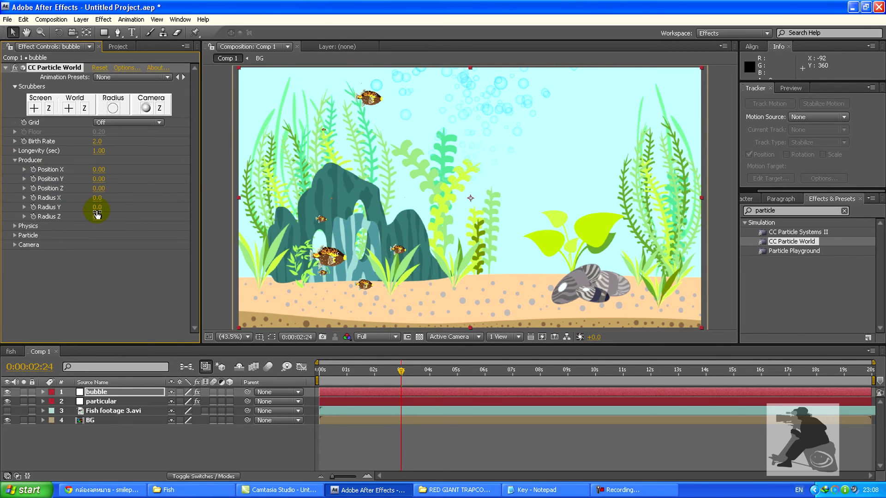
pyautogui.moveTo(106, 198); pyautogui.dragTo(135, 198)
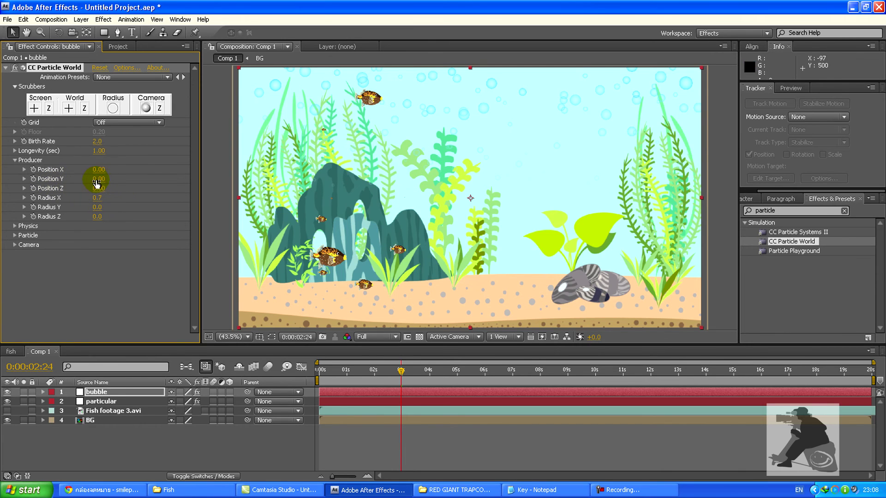
pyautogui.moveTo(101, 179); pyautogui.dragTo(120, 179)
pyautogui.click(322, 372)
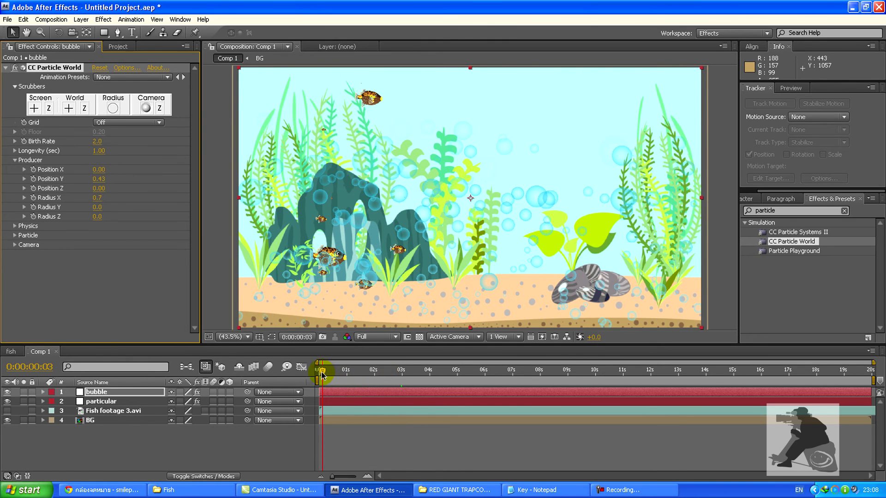
pyautogui.moveTo(317, 373); pyautogui.dragTo(378, 372)
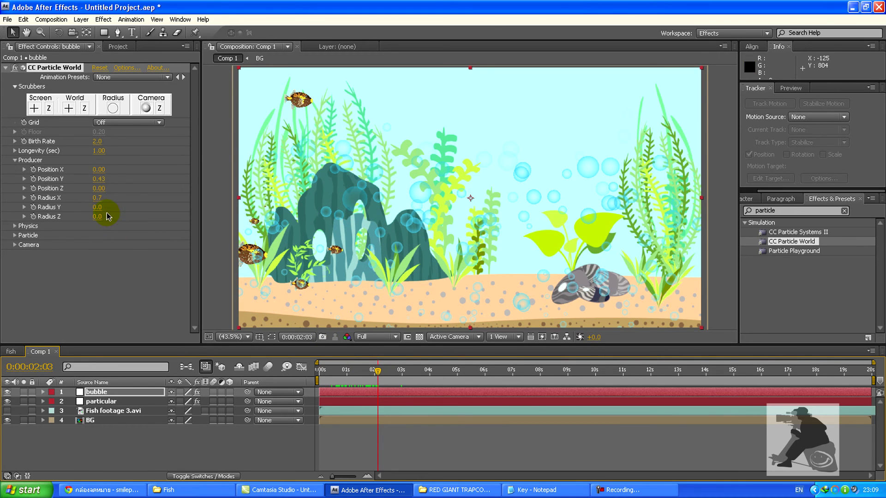
# Set the Producer's Radius Y to 0.2 and scrub the timeline to check the bubble spread.
pyautogui.moveTo(97, 208); pyautogui.dragTo(101, 207)
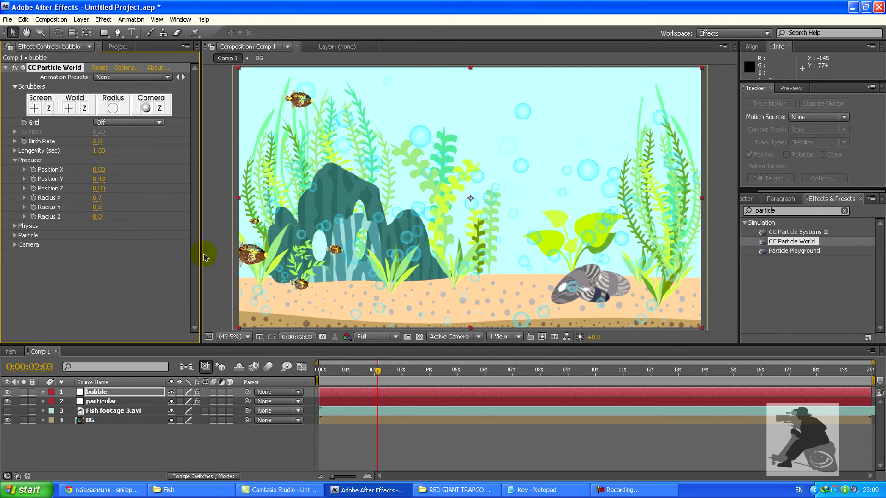
pyautogui.moveTo(333, 371); pyautogui.dragTo(384, 372)
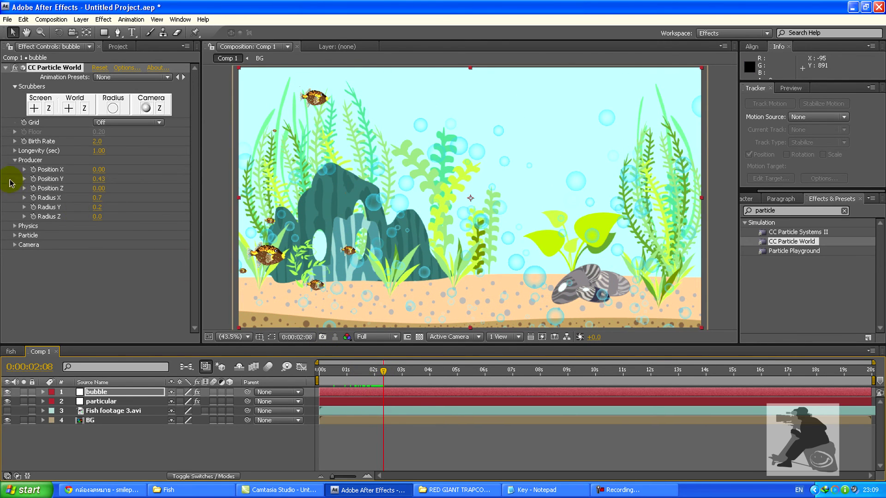
pyautogui.click(15, 161)
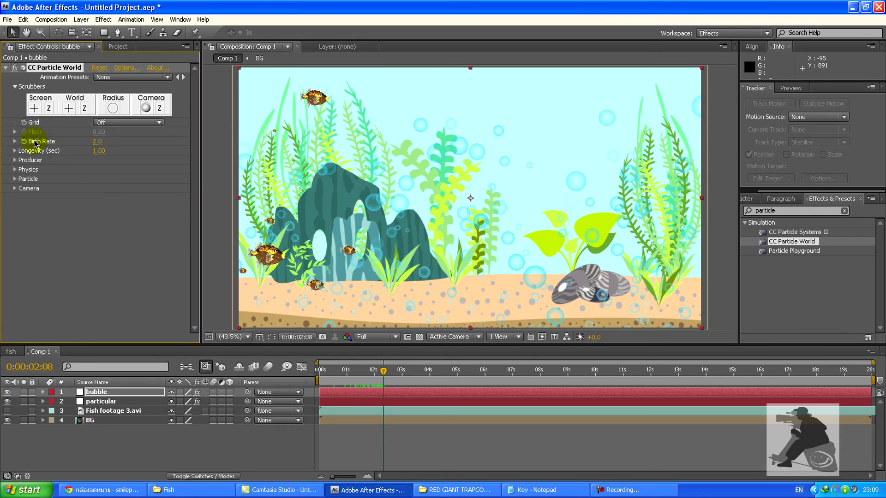
# Reduce the Birth Rate of CC Particle World to 0.5 and scrub to about 3 seconds to check the bubbles.
pyautogui.click(98, 141)
pyautogui.write('0.5')
pyautogui.press('Return')
pyautogui.moveTo(344, 372); pyautogui.dragTo(408, 375)
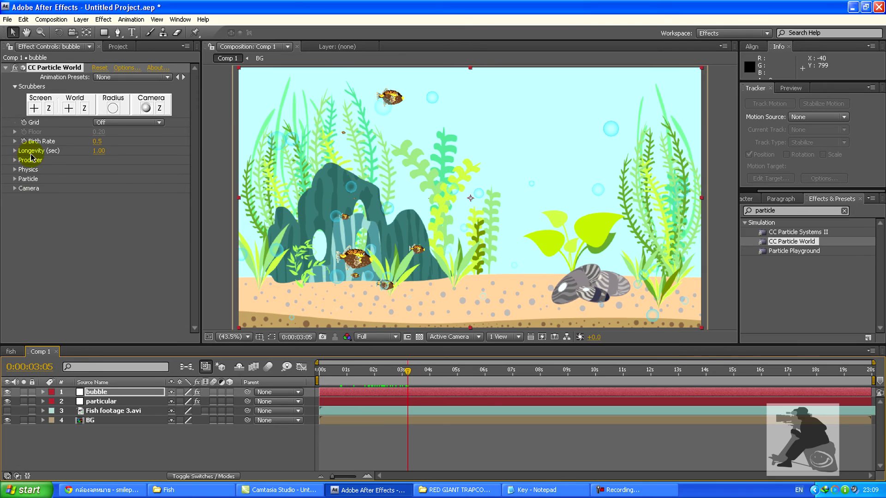
# Try a Longevity of 0.5 sec for the bubbles and scrub to 4 seconds to check it.
pyautogui.click(99, 152)
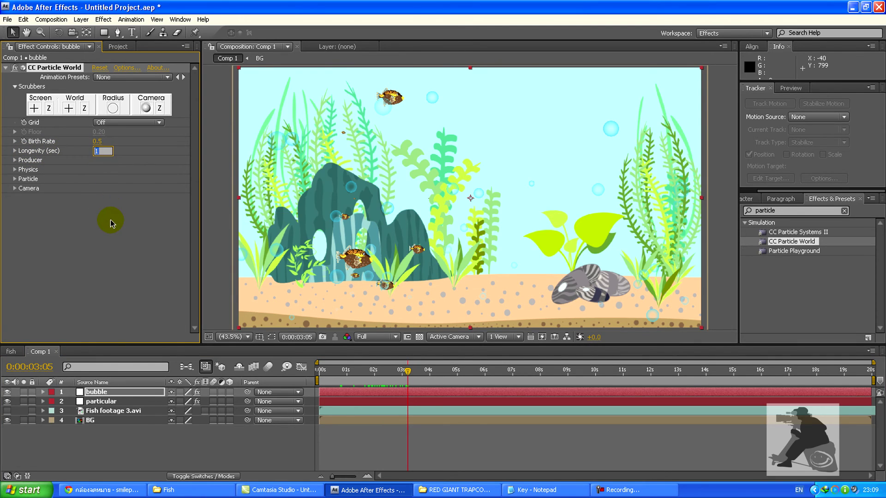
pyautogui.write('0.5')
pyautogui.press('Return')
pyautogui.moveTo(385, 370); pyautogui.dragTo(429, 369)
# Restore the bubbles' Longevity to 1 sec and scrub the timeline to check them.
pyautogui.click(101, 151)
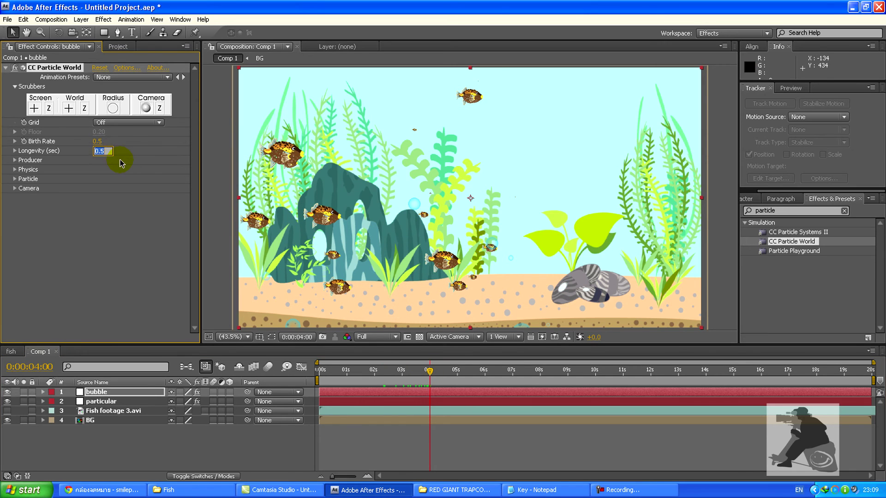
pyautogui.write('1')
pyautogui.press('Return')
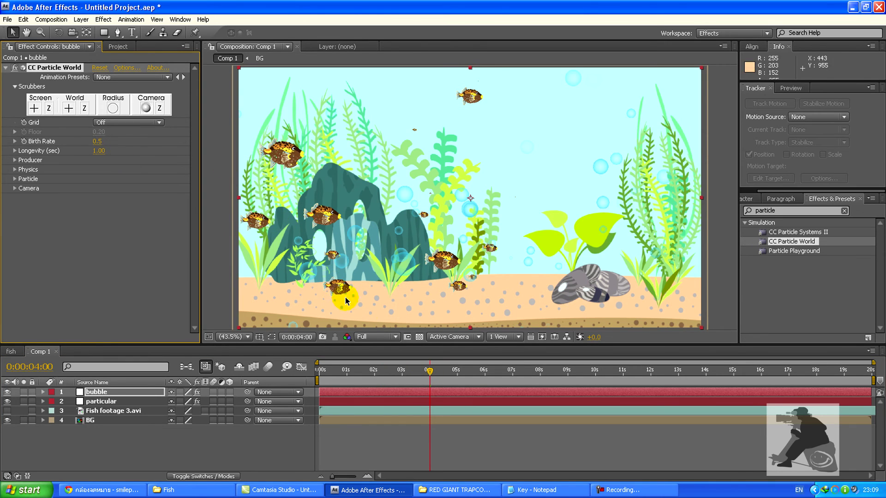
pyautogui.moveTo(375, 370); pyautogui.dragTo(422, 371)
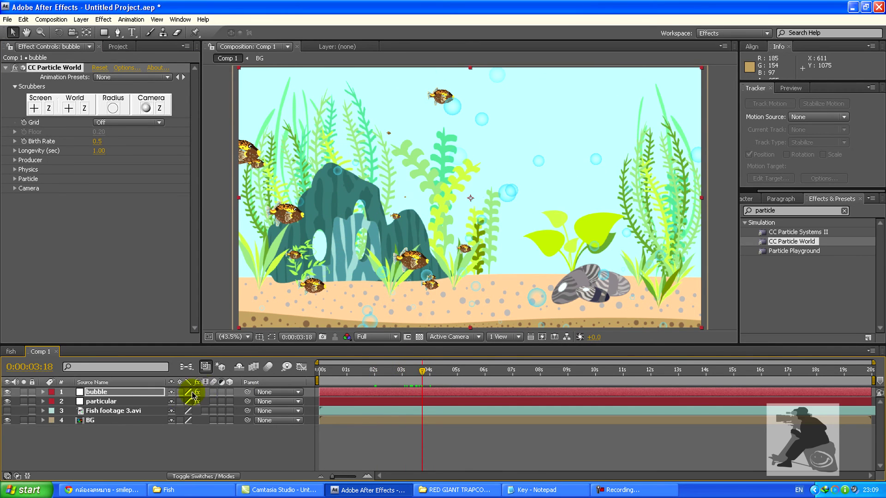
# Set the bubble layer's Opacity to 50% and scrub the timeline to check the look.
pyautogui.click(96, 393)
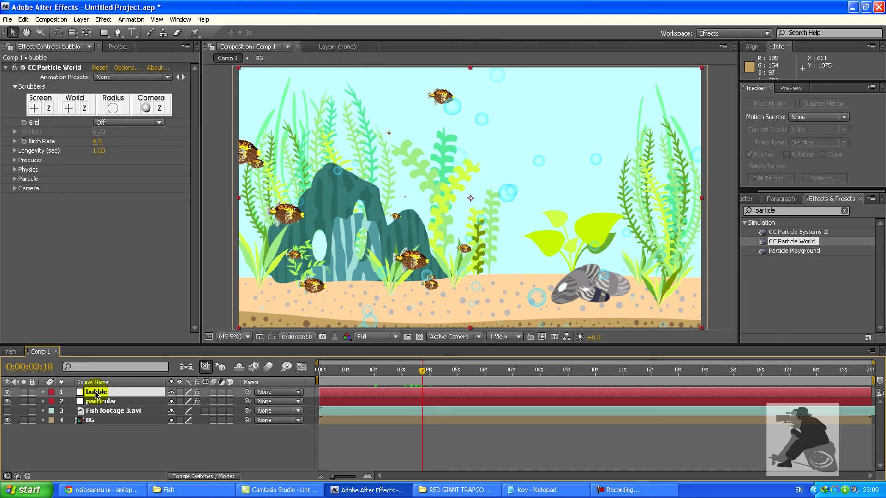
pyautogui.press('t')
pyautogui.click(174, 402)
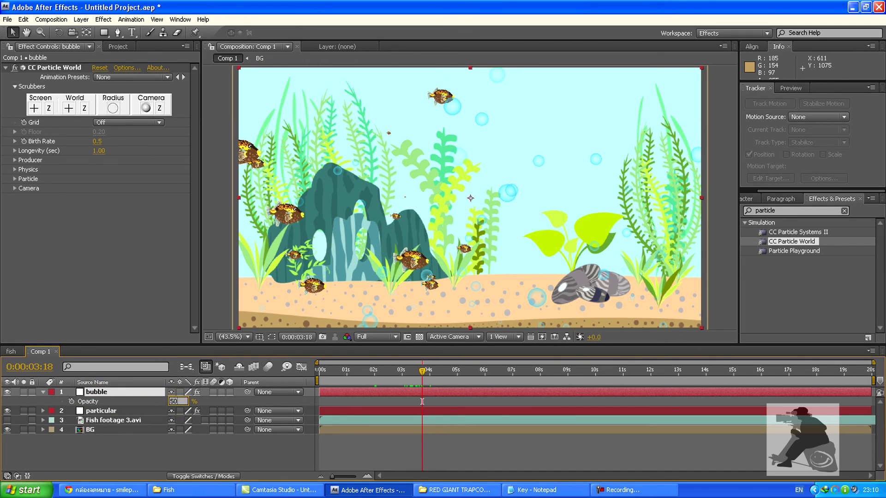
pyautogui.write('50')
pyautogui.press('Return')
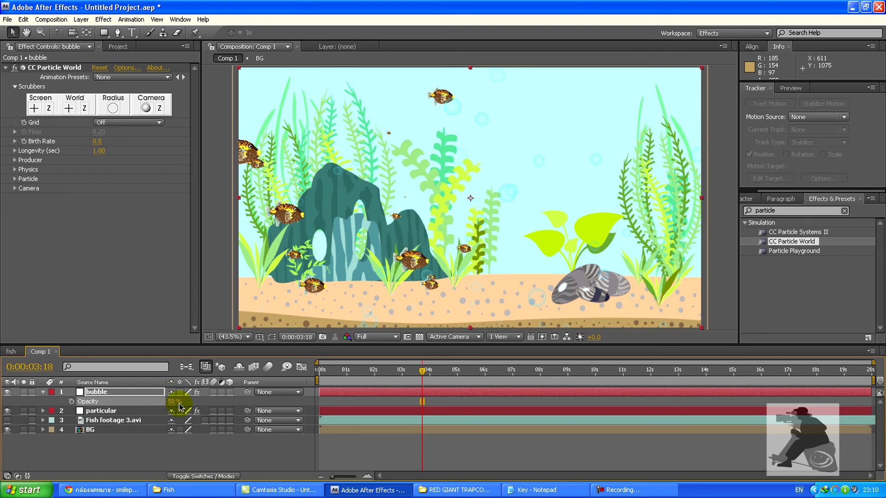
pyautogui.moveTo(342, 370); pyautogui.dragTo(416, 374)
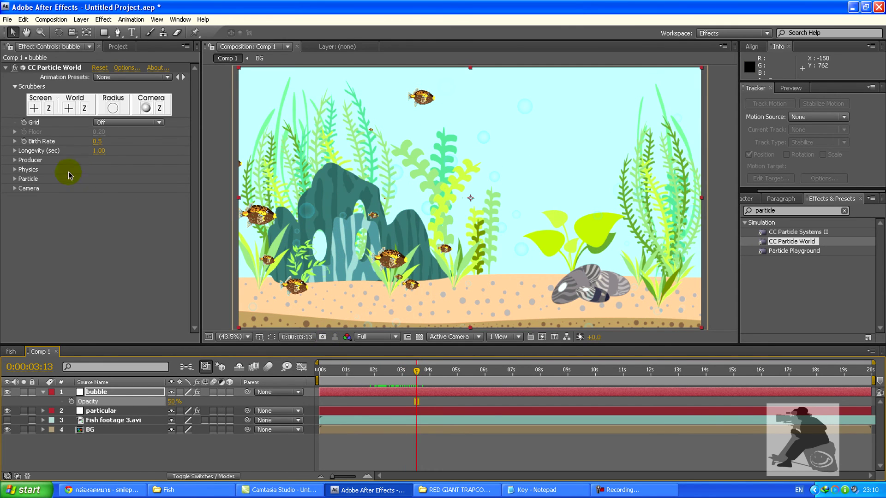
# Set the particles' Death Size to 0.2.
pyautogui.click(15, 170)
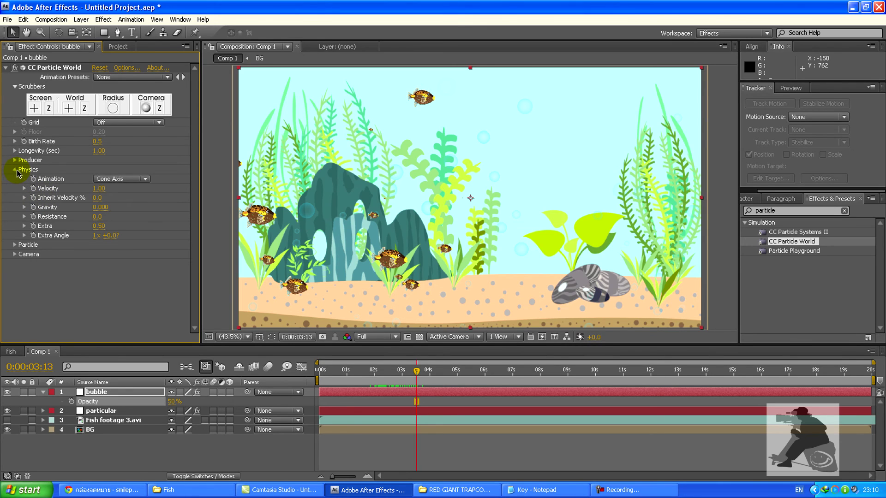
pyautogui.click(16, 170)
pyautogui.click(15, 180)
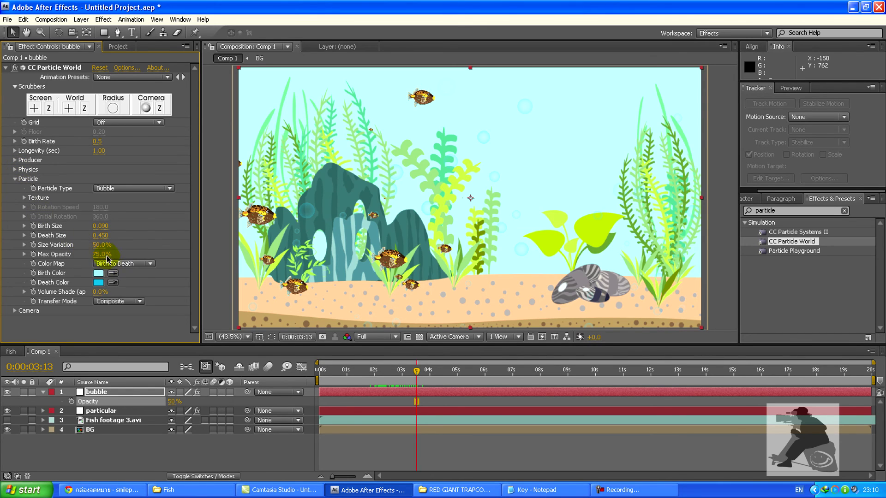
pyautogui.click(100, 236)
pyautogui.write('0.2')
pyautogui.press('Return')
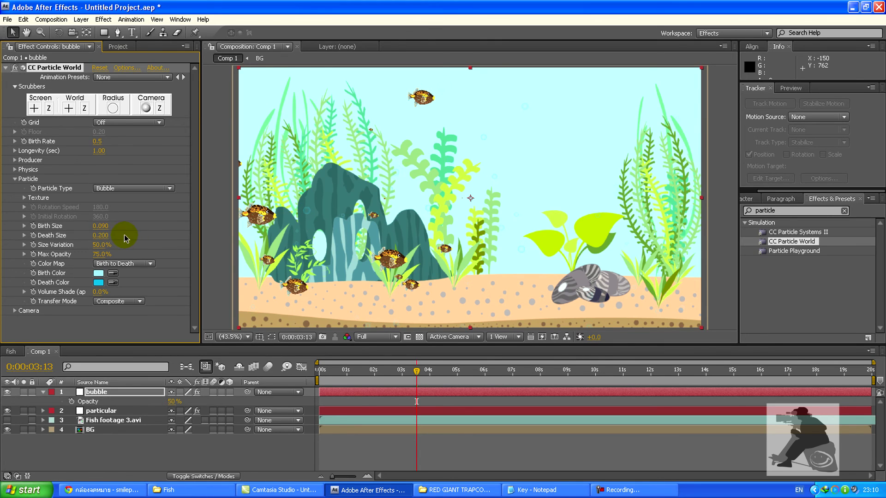
# Set the particles' Death Size to 0.3 and scrub to about 5 seconds to check the bubbles.
pyautogui.click(101, 236)
pyautogui.write('0.3')
pyautogui.press('Return')
pyautogui.click(390, 370)
pyautogui.moveTo(427, 371); pyautogui.dragTo(459, 371)
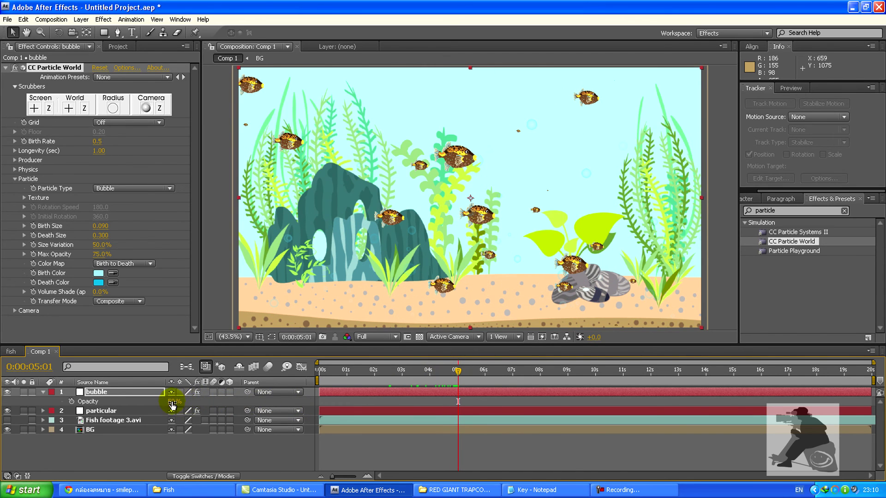
# Lower the bubble layer's Opacity to 30% and scrub the timeline to check the result.
pyautogui.moveTo(172, 403); pyautogui.dragTo(163, 402)
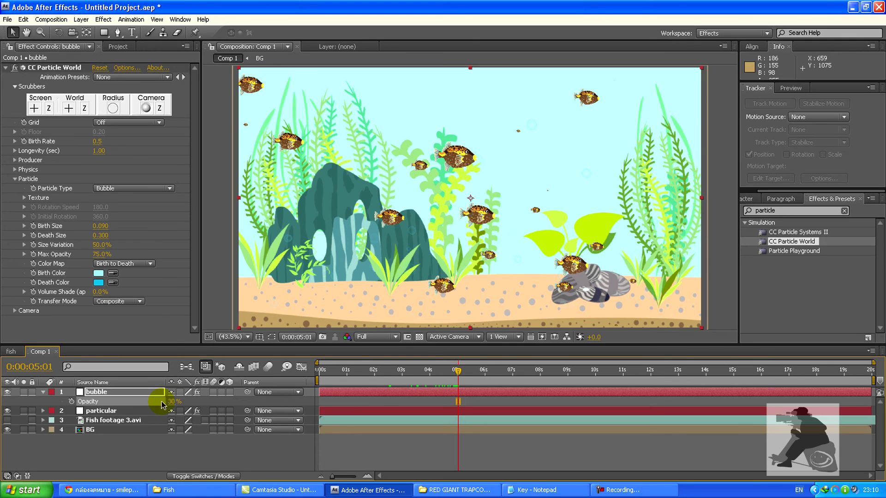
pyautogui.click(382, 376)
pyautogui.moveTo(382, 376); pyautogui.dragTo(421, 374)
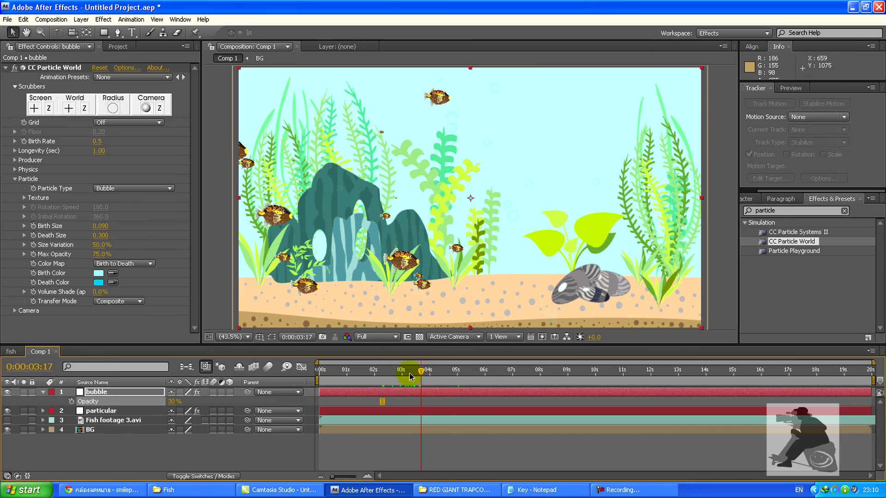
# Set the bubble layer's Opacity to 40% and scrub to about 5 seconds to check the bubbles.
pyautogui.click(174, 402)
pyautogui.write('40')
pyautogui.press('Return')
pyautogui.click(375, 379)
pyautogui.moveTo(375, 378); pyautogui.dragTo(469, 374)
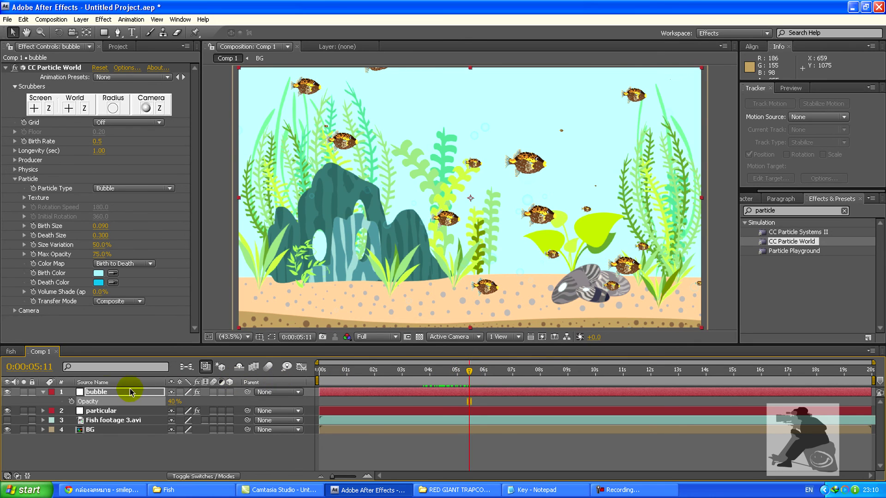
pyautogui.click(43, 392)
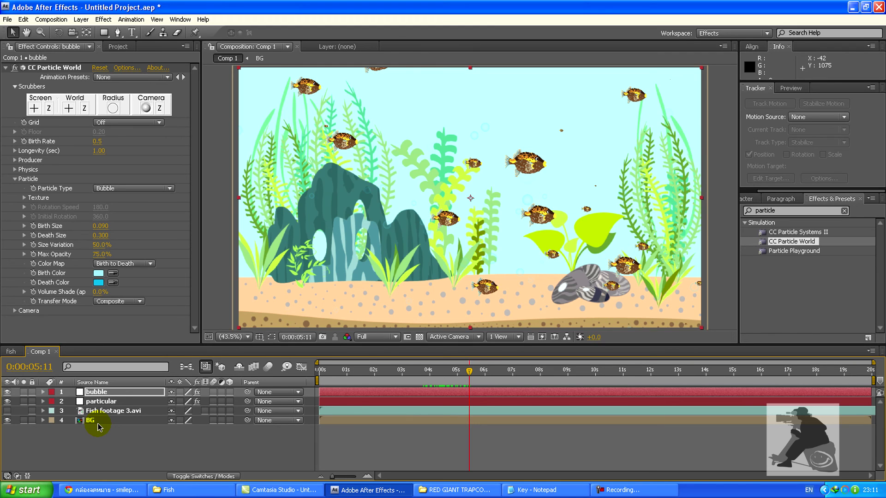
# Open the BG precomposition from Comp 1 and select its floor and tree 5 layers in turn.
pyautogui.click(93, 423)
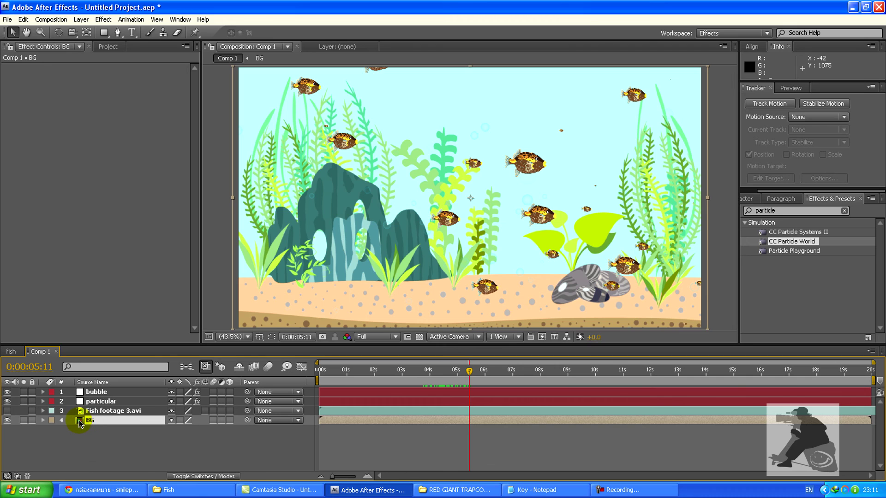
pyautogui.doubleClick(80, 423)
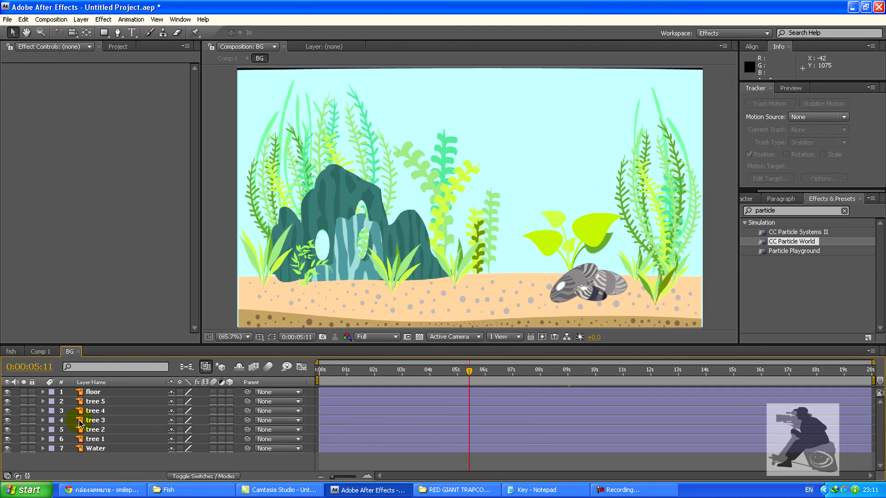
pyautogui.click(99, 394)
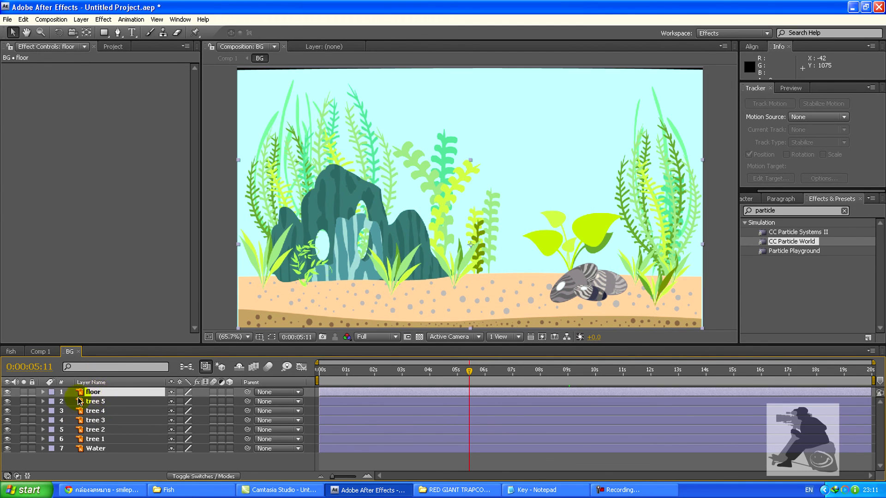
pyautogui.click(103, 403)
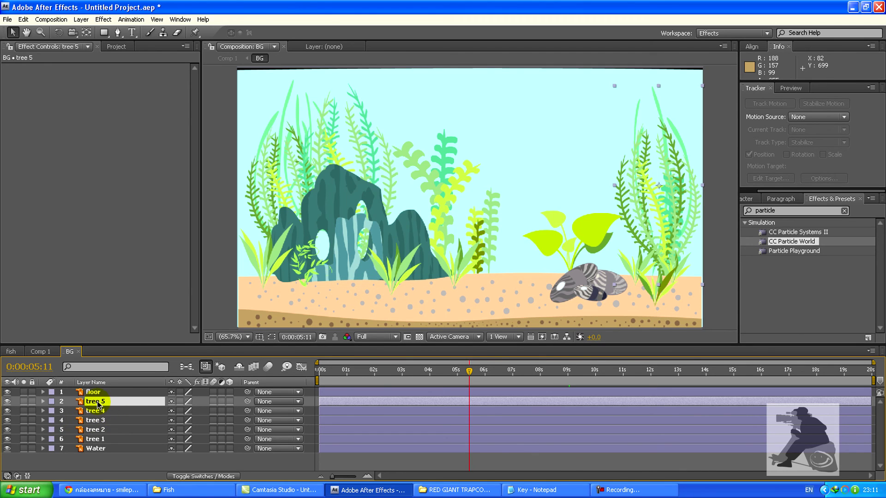
# Toggle the visibility of the tree 5, tree 4 and tree 3 layers to identify which plants each contains.
pyautogui.click(7, 402)
pyautogui.click(7, 402)
pyautogui.click(7, 402)
pyautogui.click(7, 402)
pyautogui.click(7, 411)
pyautogui.click(7, 411)
pyautogui.click(7, 420)
pyautogui.click(7, 420)
pyautogui.click(7, 420)
pyautogui.click(7, 421)
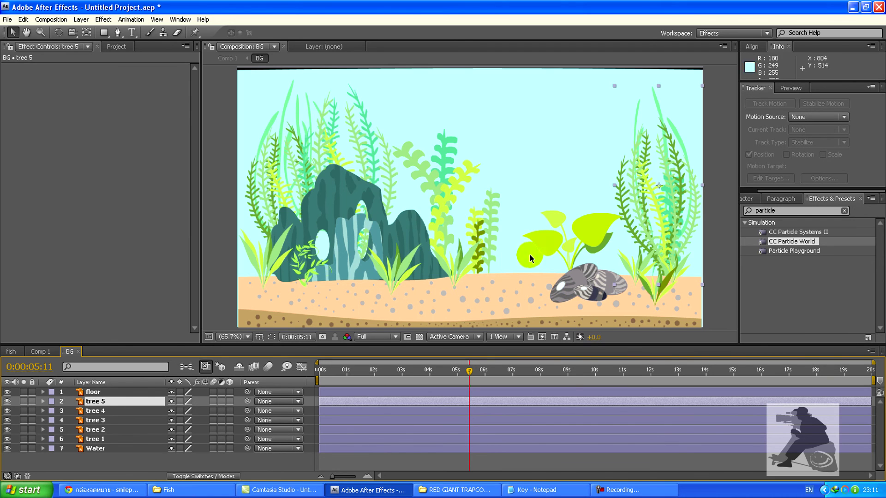
# Move the tree 5 layer's anchor point down to the base of the plant with the Pan Behind tool.
pyautogui.click(99, 410)
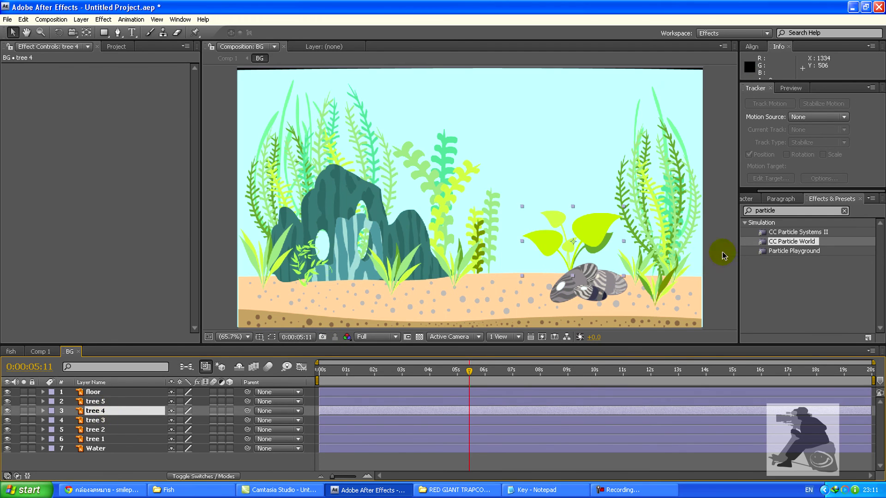
pyautogui.scroll(2, 673, 243)
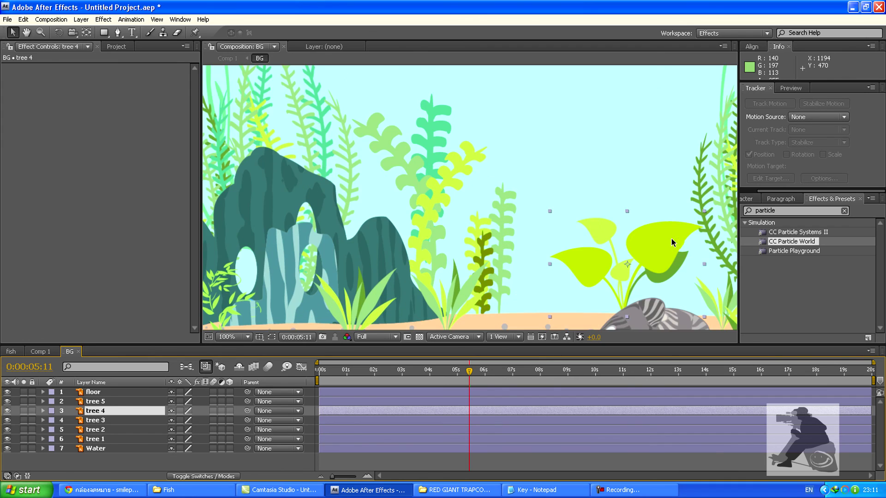
pyautogui.moveTo(353, 337); pyautogui.dragTo(224, 319)
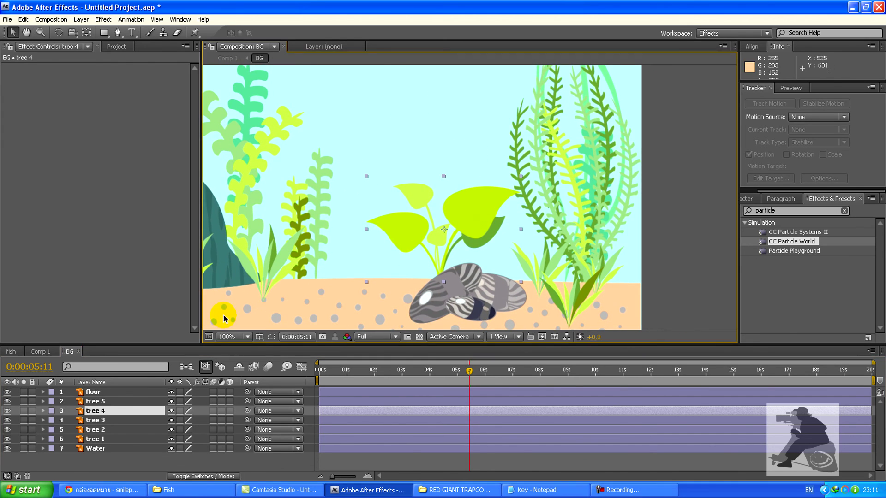
pyautogui.click(97, 402)
pyautogui.scroll(-2, 572, 265)
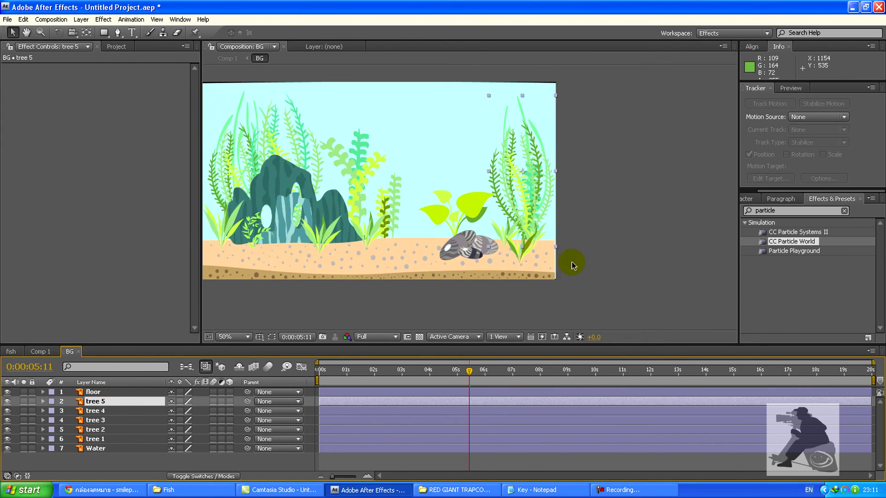
pyautogui.scroll(2, 571, 266)
pyautogui.press('h')
pyautogui.moveTo(567, 264); pyautogui.dragTo(563, 262)
pyautogui.press('v')
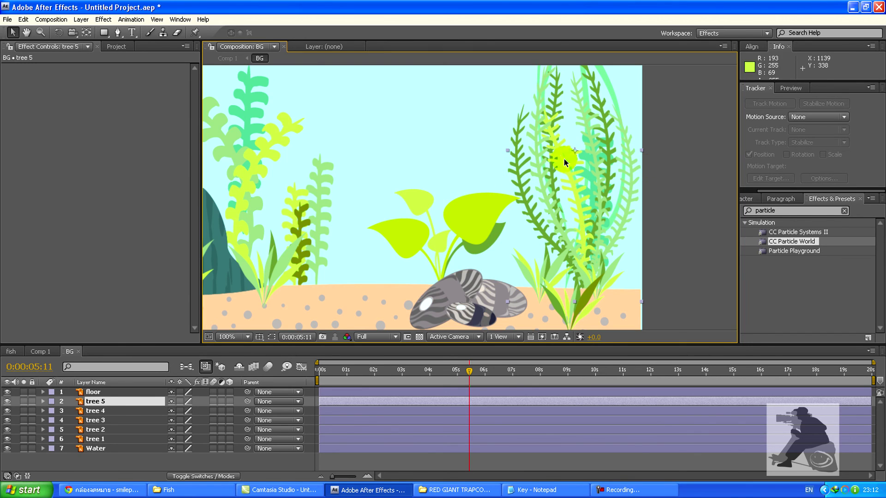
pyautogui.click(87, 33)
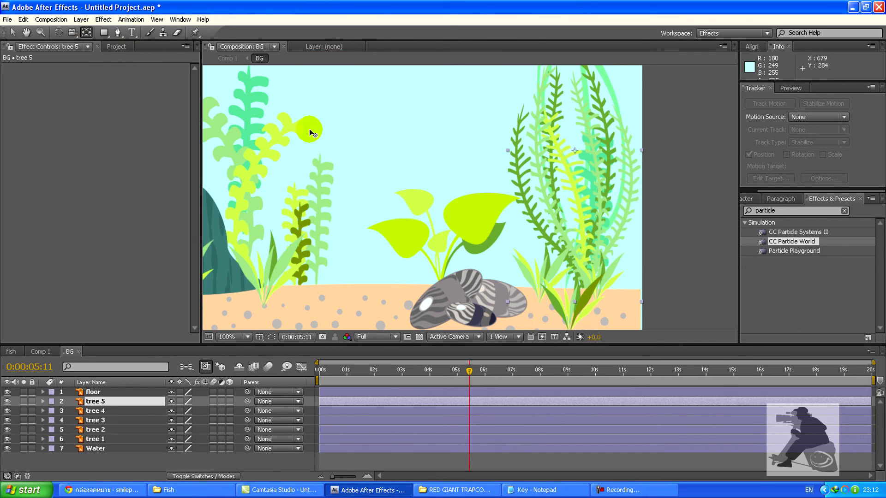
pyautogui.moveTo(575, 153); pyautogui.dragTo(577, 215)
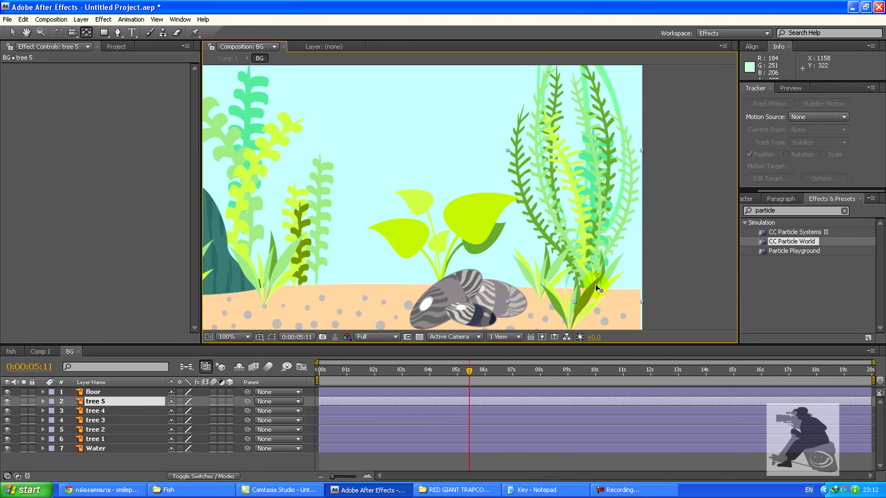
pyautogui.moveTo(595, 292); pyautogui.dragTo(596, 300)
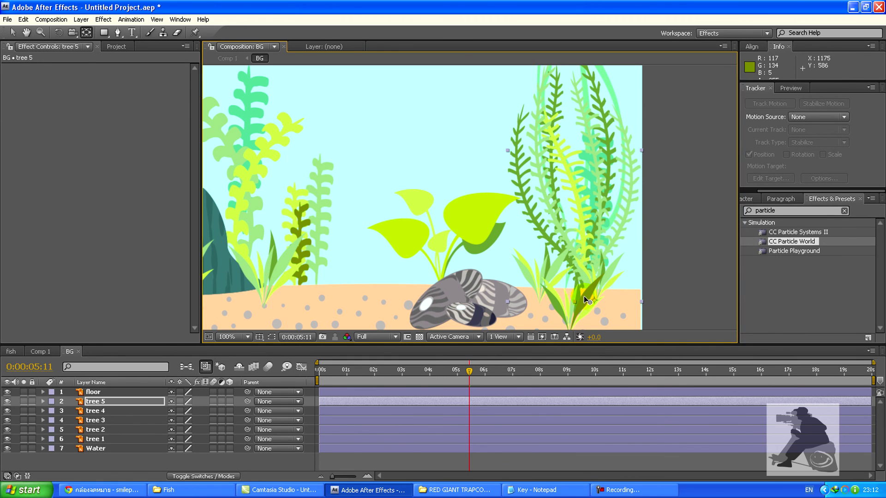
# Set tree 5's Rotation to -5° and add a Rotation keyframe at the start of the composition.
pyautogui.click(96, 403)
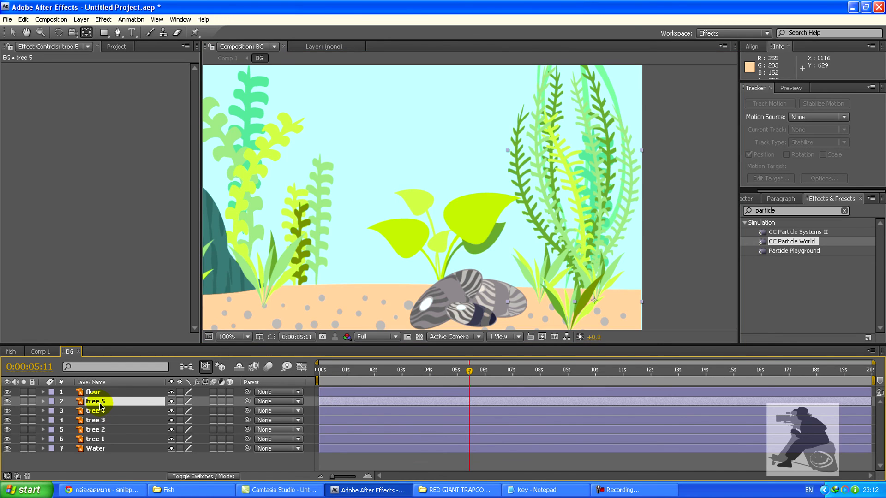
pyautogui.press('r')
pyautogui.moveTo(186, 411); pyautogui.dragTo(186, 414)
pyautogui.press('Home')
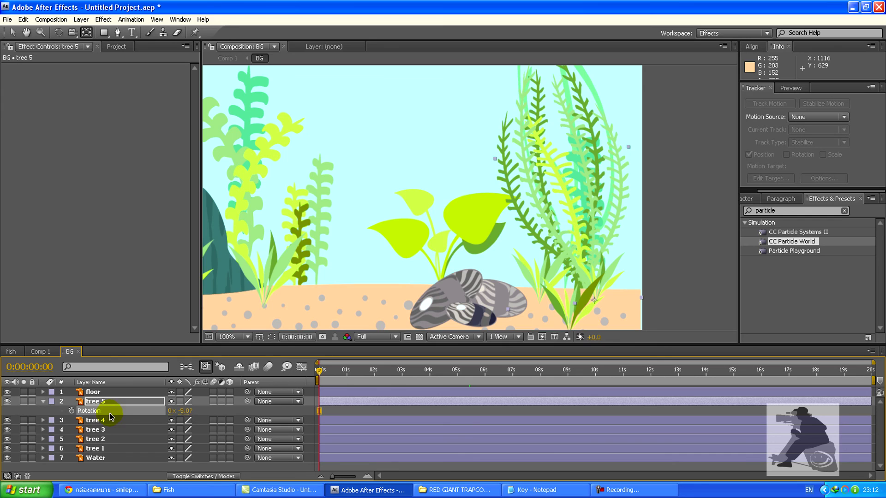
pyautogui.click(71, 411)
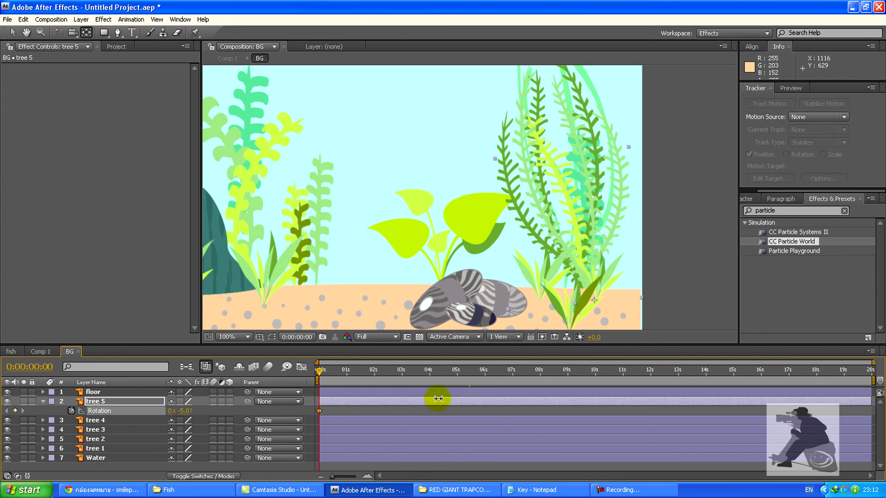
# Add tree 5 Rotation keyframes of +6° at 0:00:07:24 and -3° at 0:00:16:07.
pyautogui.click(539, 370)
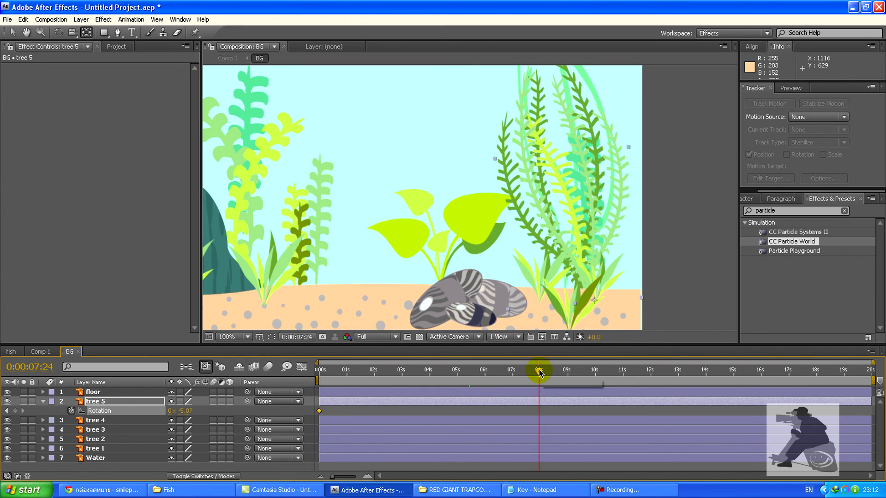
pyautogui.moveTo(185, 412); pyautogui.dragTo(191, 412)
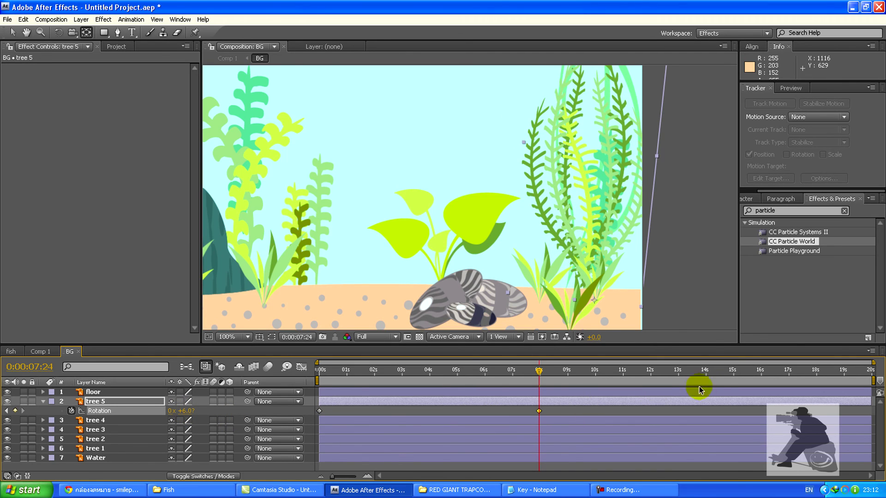
pyautogui.click(769, 372)
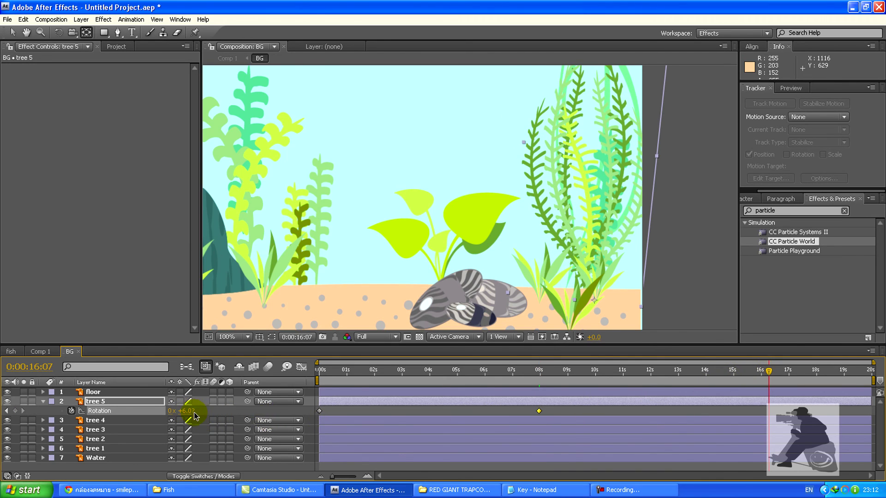
pyautogui.moveTo(185, 412); pyautogui.dragTo(178, 410)
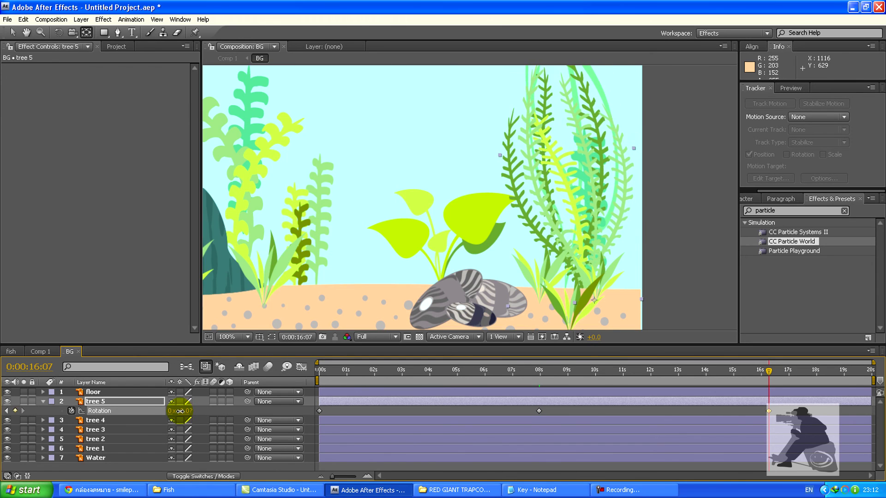
# Fit the whole BG composition in the viewer and preview the tree 5 sway from the start.
pyautogui.click(245, 340)
pyautogui.click(239, 186)
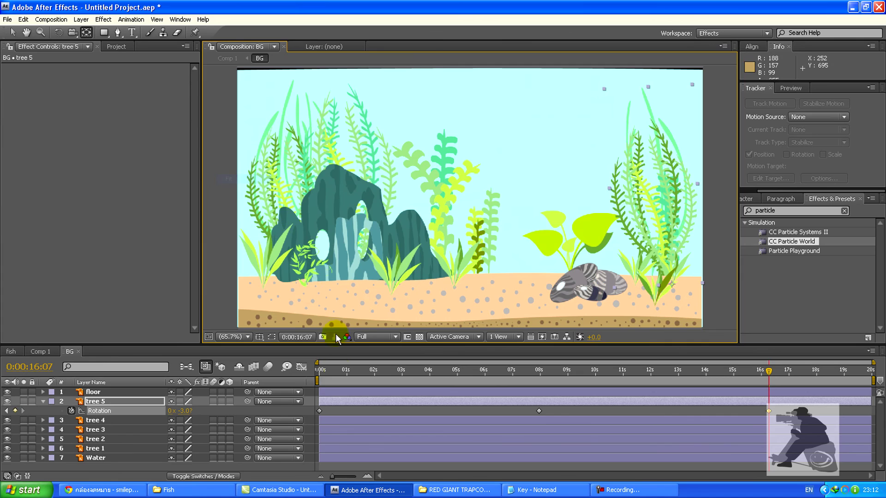
pyautogui.click(322, 375)
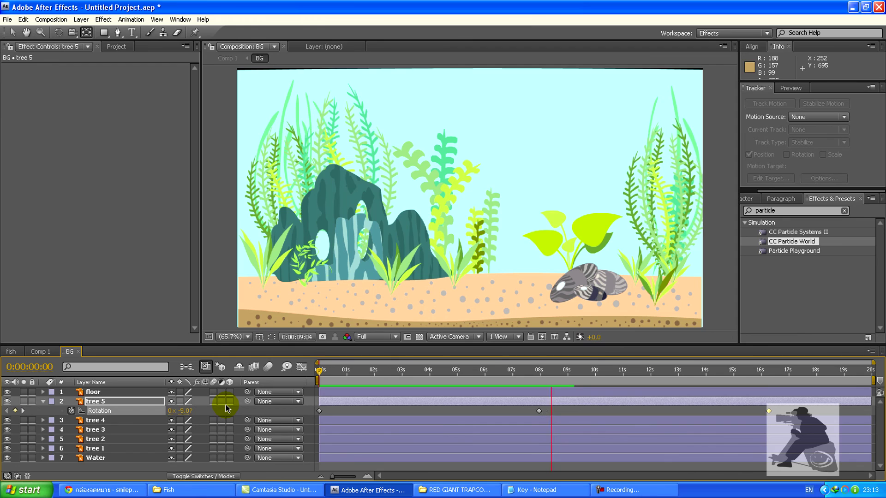
pyautogui.press('space')
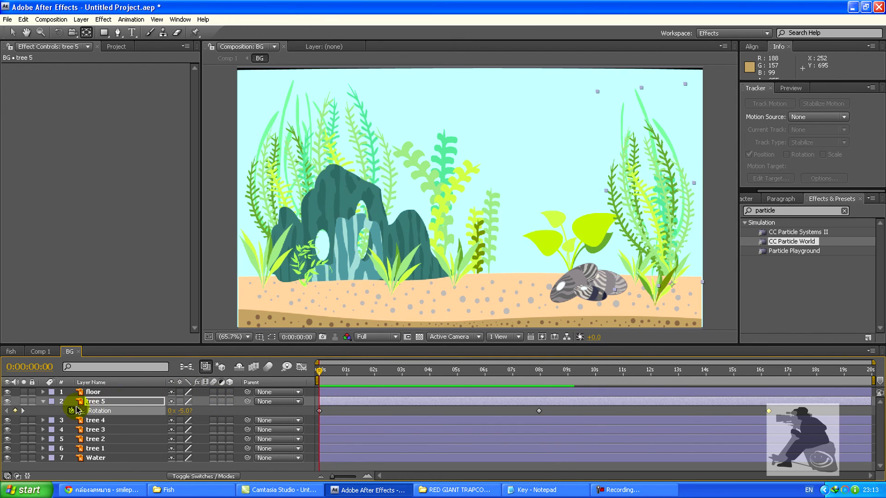
# Collapse the tree 5 properties, restore the Selection tool and return to Comp 1.
pyautogui.click(43, 402)
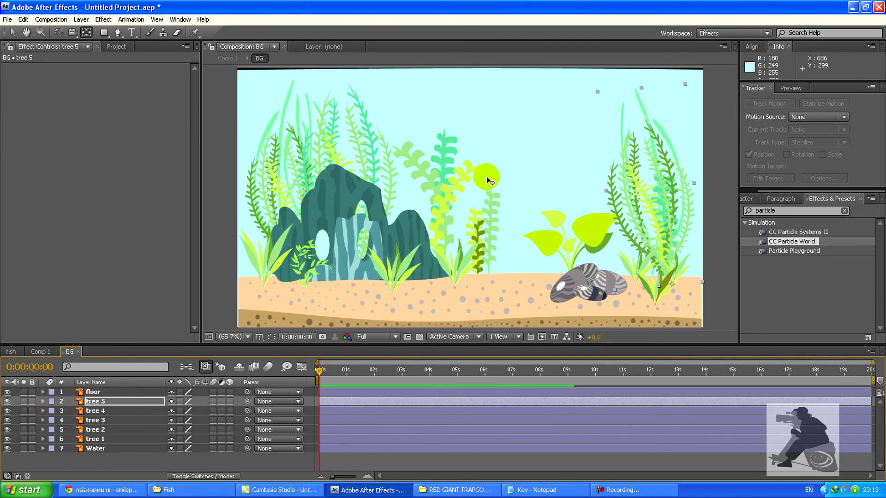
pyautogui.click(12, 32)
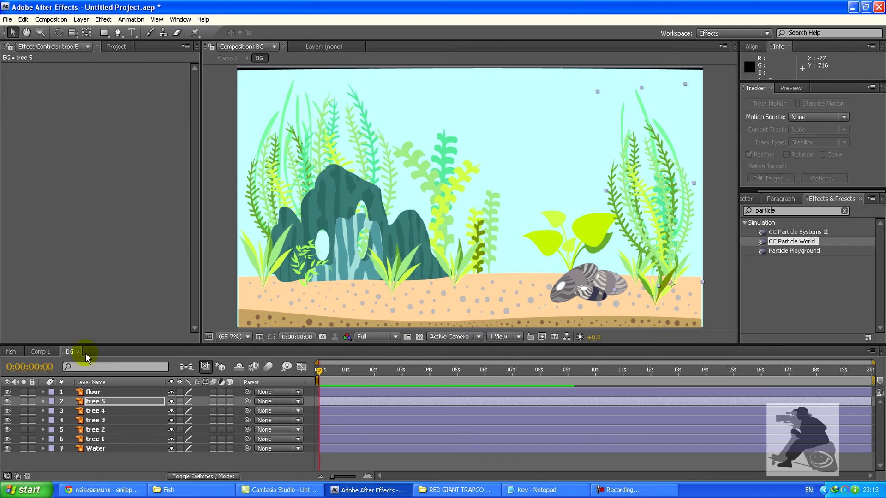
pyautogui.click(41, 352)
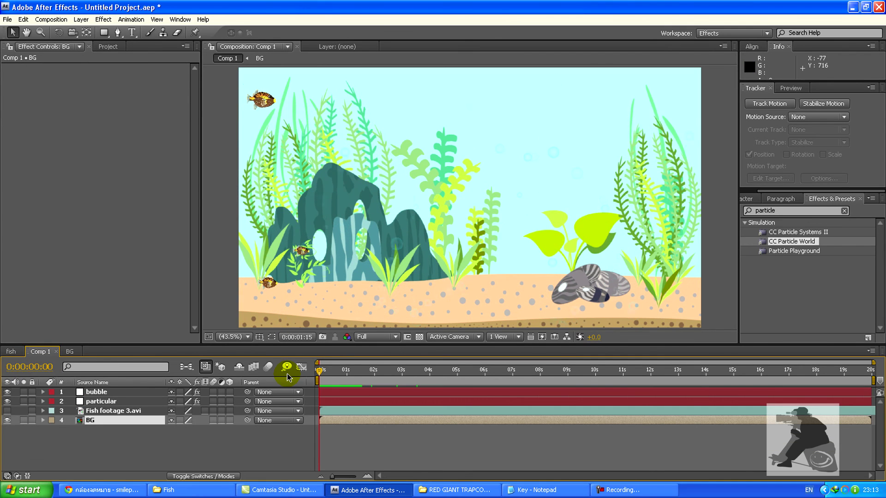